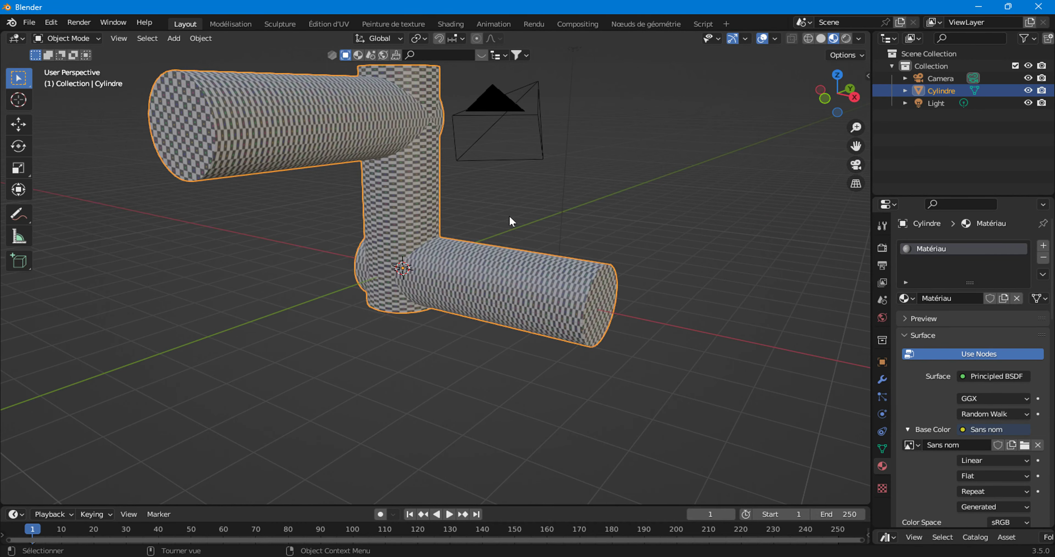
Orbit and zoom around the pipe to inspect its checker pattern, ending in front view.
mouse_move(507, 210)
middle_mouse_down()
mouse_move(420, 223)
mouse_move(267, 208)
mouse_move(505, 305)
mouse_move(450, 335)
mouse_move(459, 361)
mouse_move(514, 310)
mouse_move(393, 322)
middle_mouse_up()
scroll(393, 323, "up", 5)
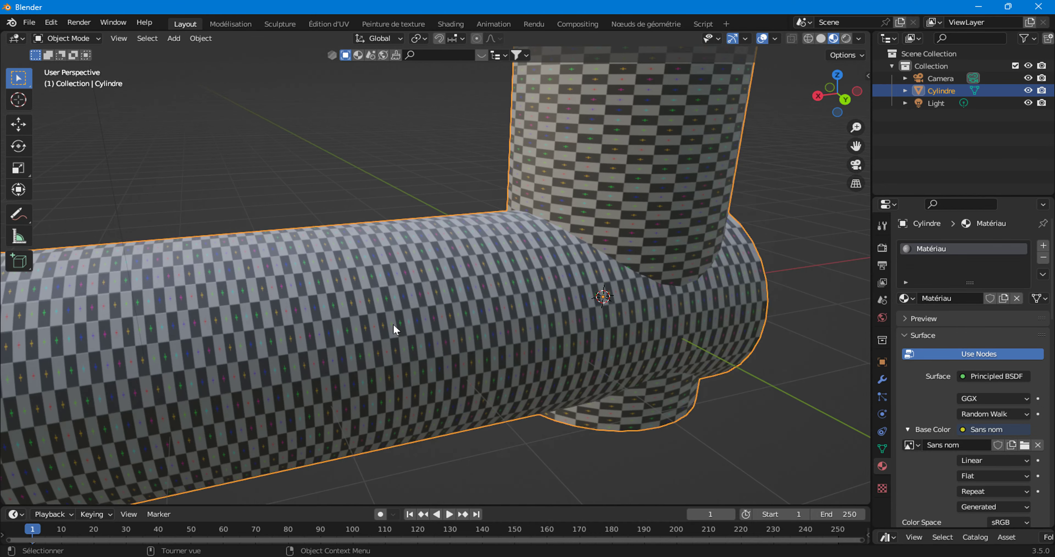
mouse_move(127, 294)
middle_mouse_down()
mouse_move(344, 278)
mouse_move(357, 289)
middle_mouse_up()
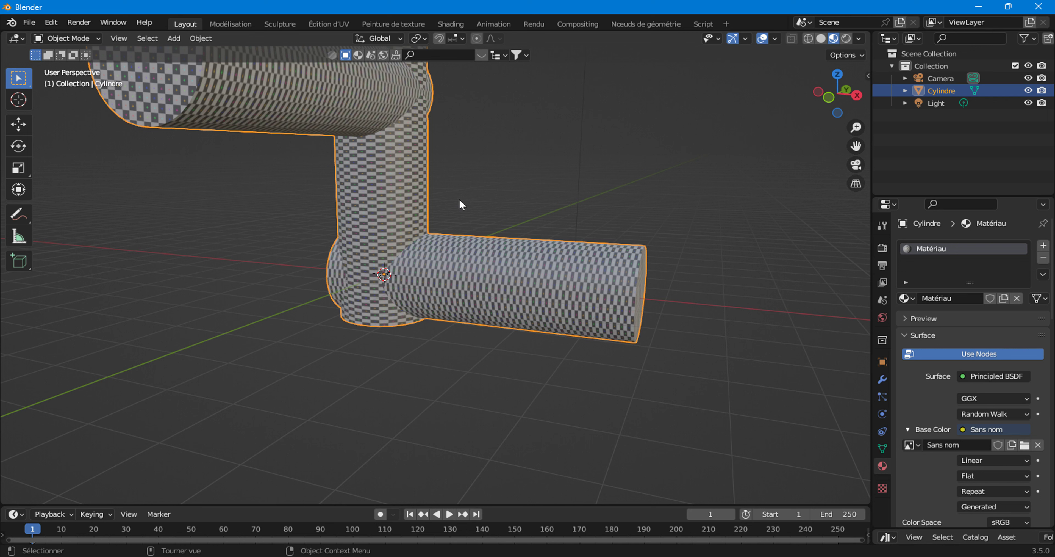
left_click(828, 95)
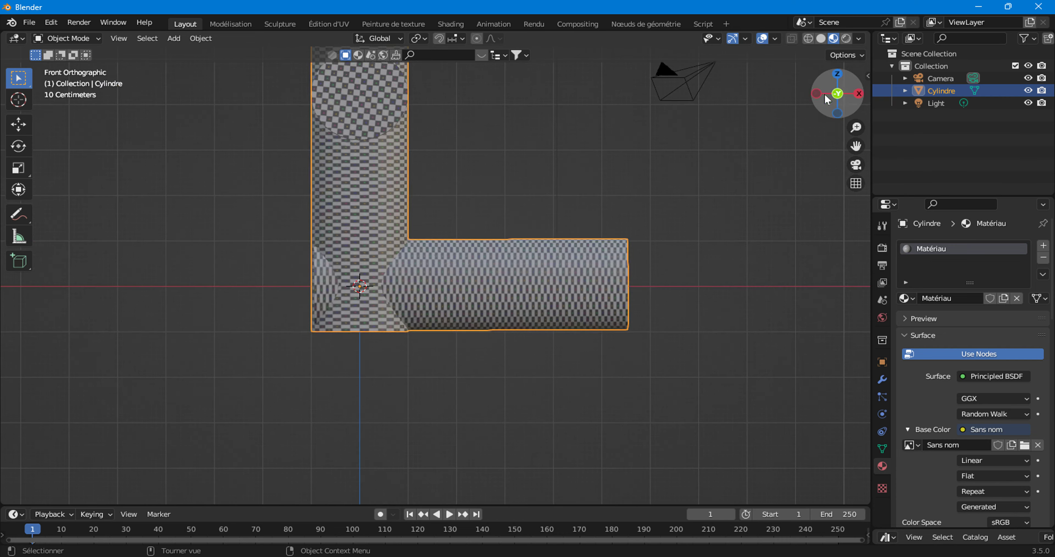
scroll(274, 68, "down", 3)
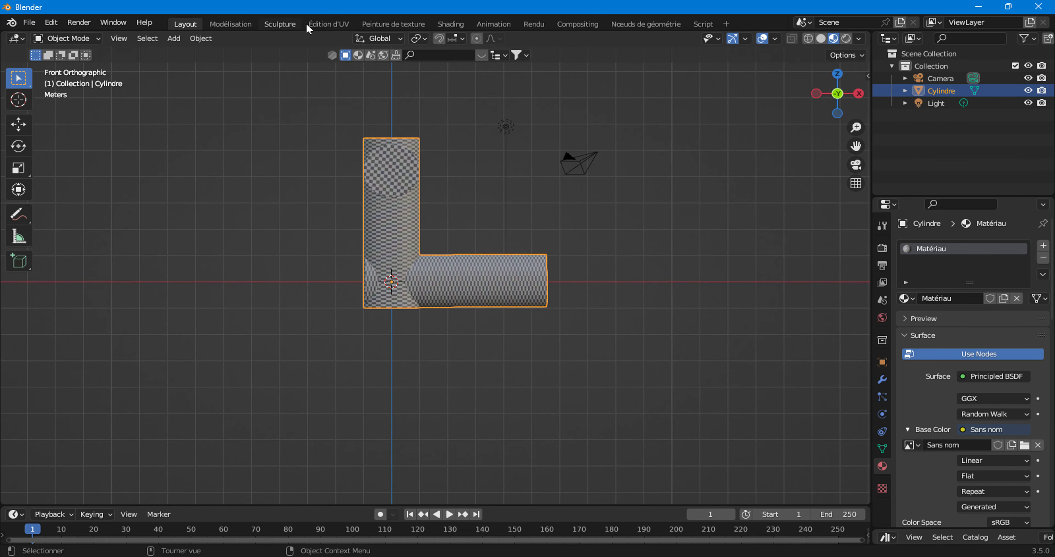
Check the UV unwrap options in the UV Editing workspace, then return to Layout.
left_click(324, 25)
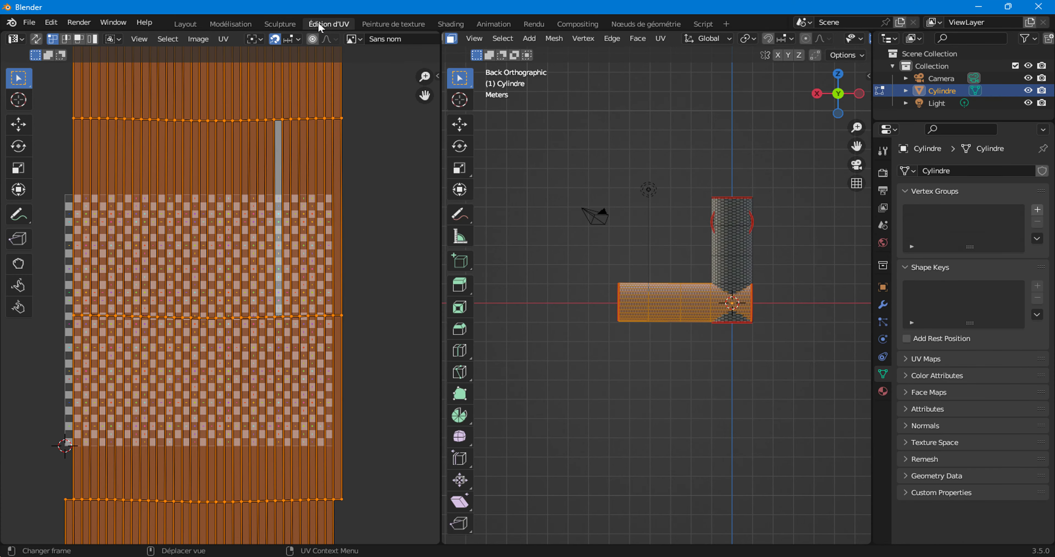
left_click(663, 40)
left_click(185, 24)
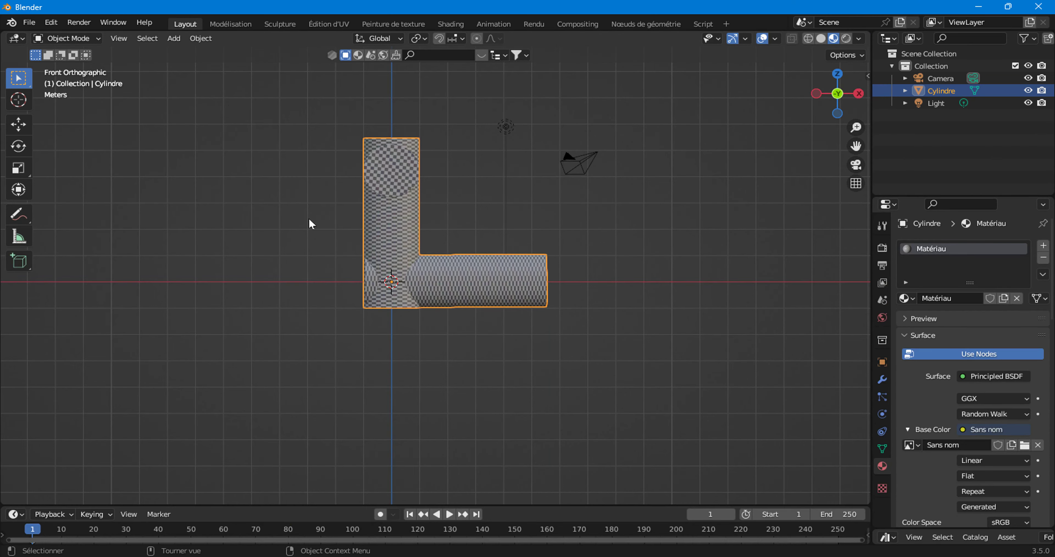
Orbit to a User Perspective view of the pipe and bring up the File menu.
scroll(389, 221, "up", 3)
scroll(389, 221, "down", 3)
mouse_move(498, 190)
middle_mouse_down()
mouse_move(409, 213)
mouse_move(326, 116)
middle_mouse_up()
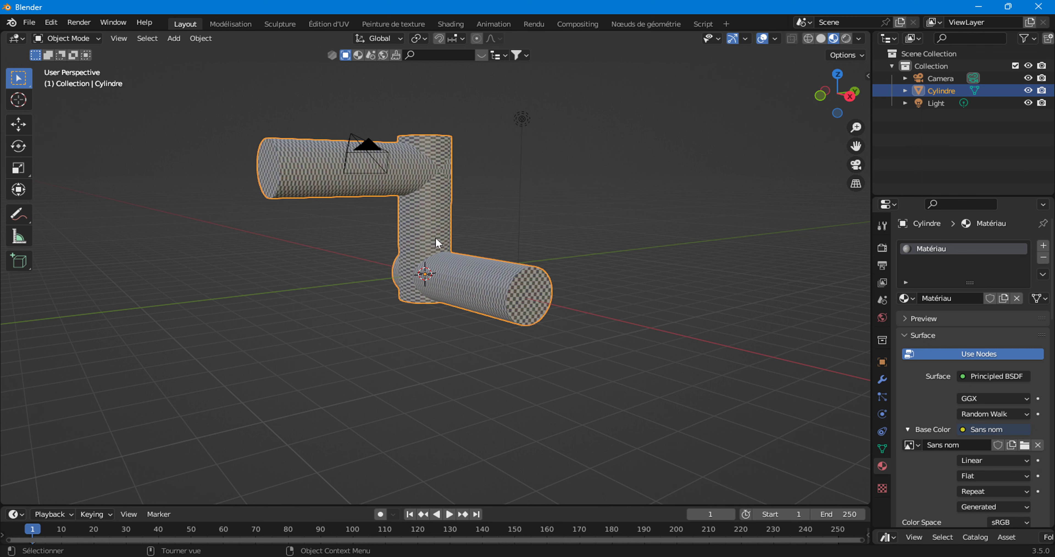
left_click(29, 22)
mouse_move(48, 37)
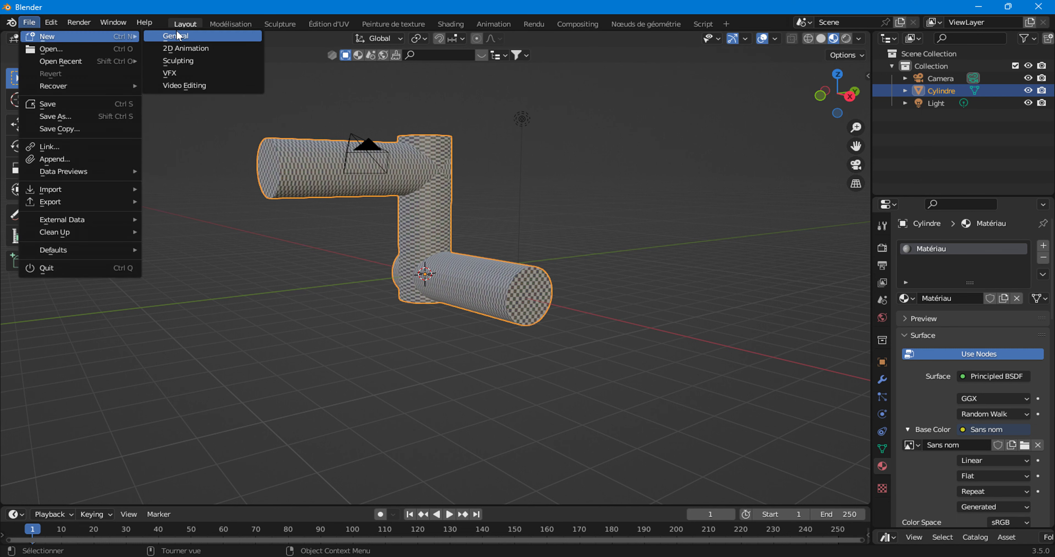
Start a new General file without saving and delete the default cube.
left_click(164, 36)
left_click(533, 310)
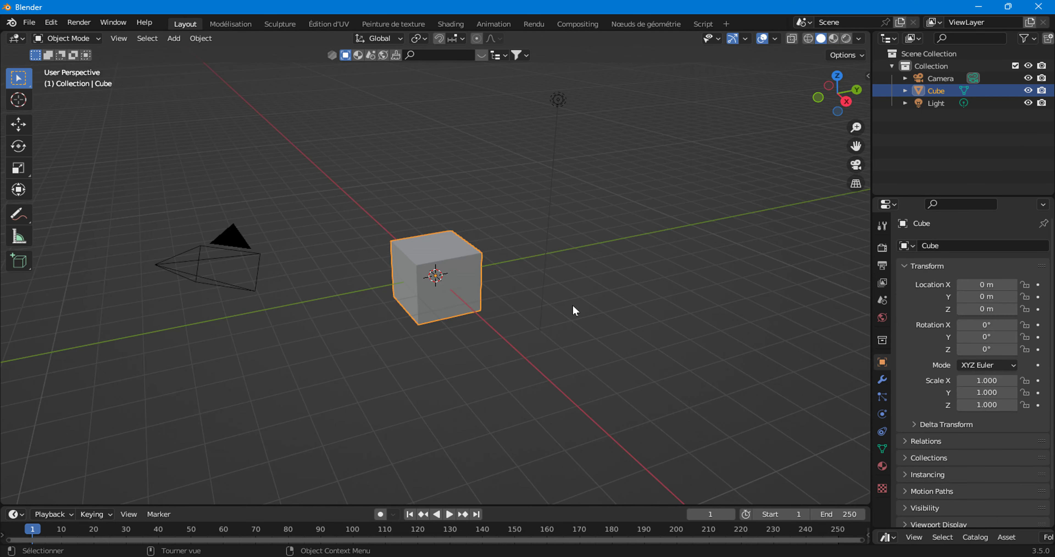
right_click(426, 273)
left_click(428, 276)
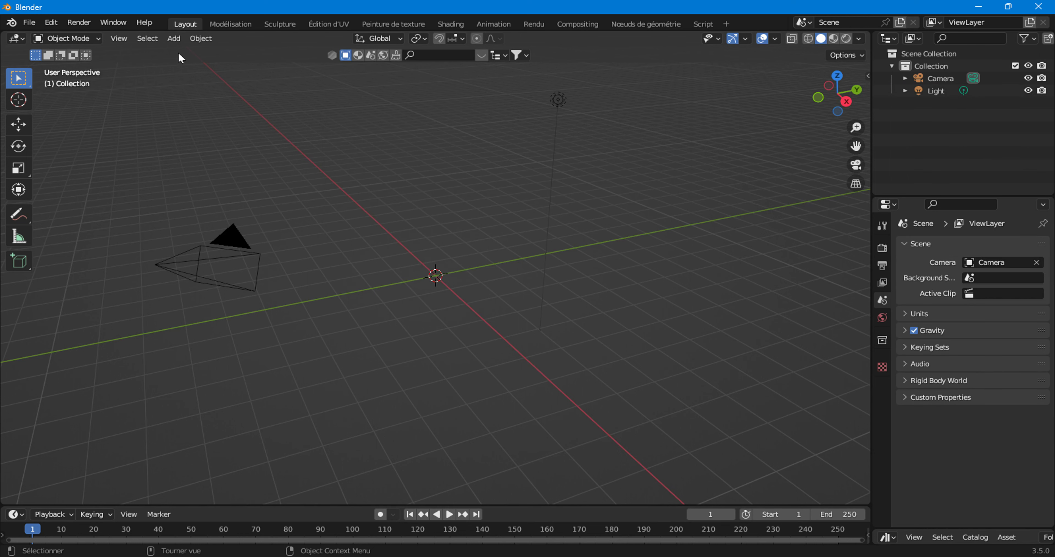
Add a cylinder mesh at the origin and view it from a slightly angled front.
left_click(174, 39)
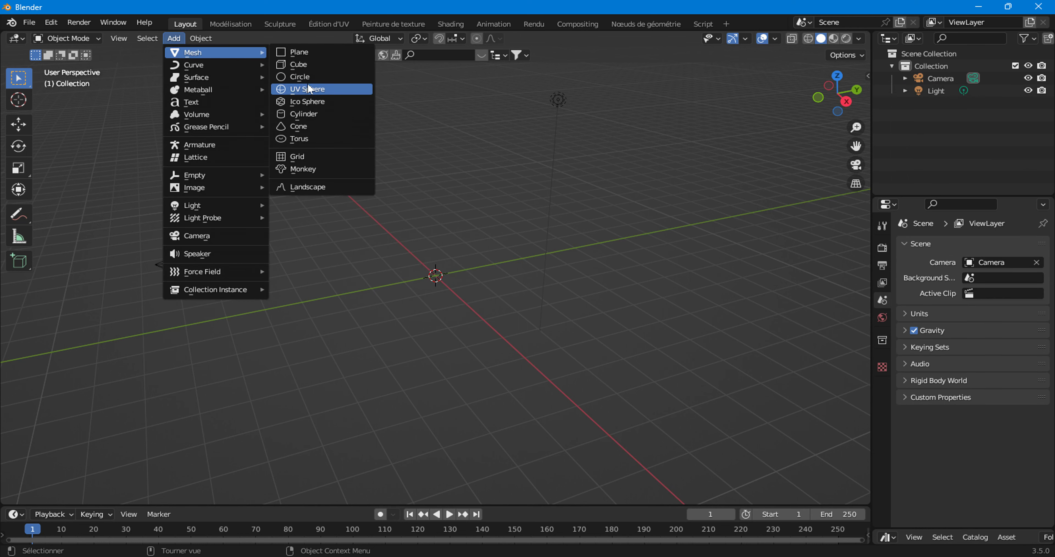
mouse_move(216, 52)
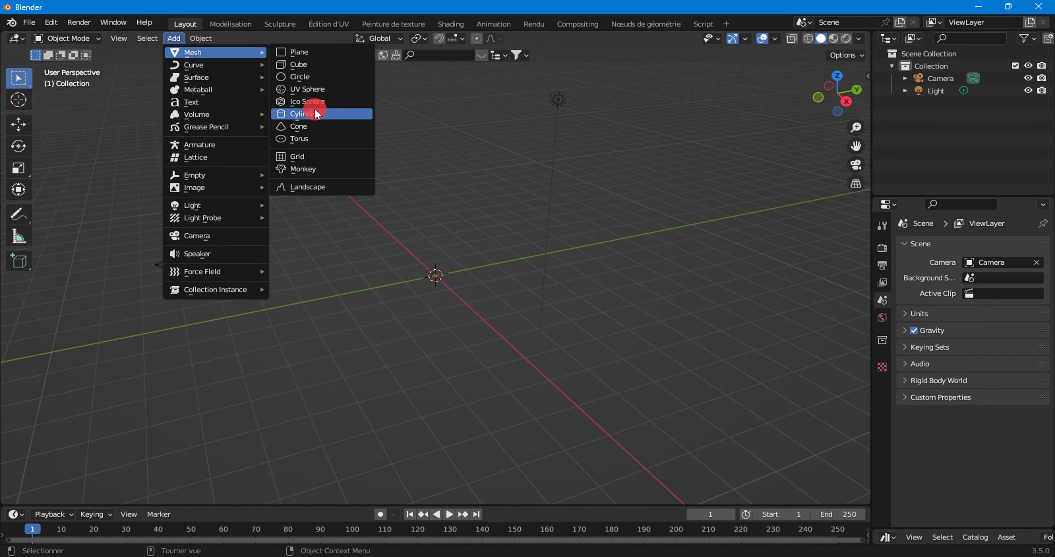
left_click(313, 113)
left_click(818, 97)
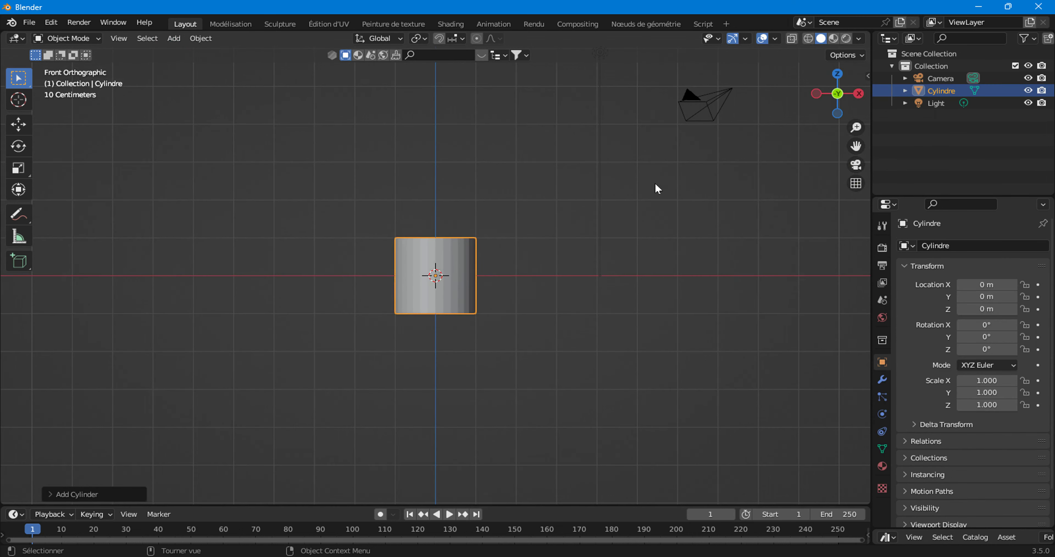
middle_click_drag(655, 185, 508, 236)
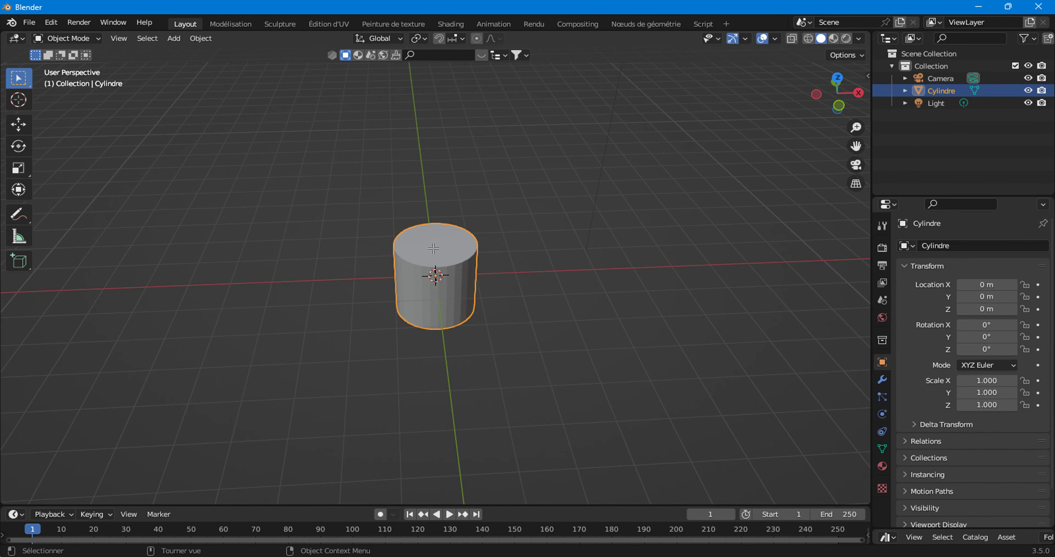
Enter Edit Mode with face select and select the cylinder's top face.
key("Tab")
key("Tab")
left_click(81, 37)
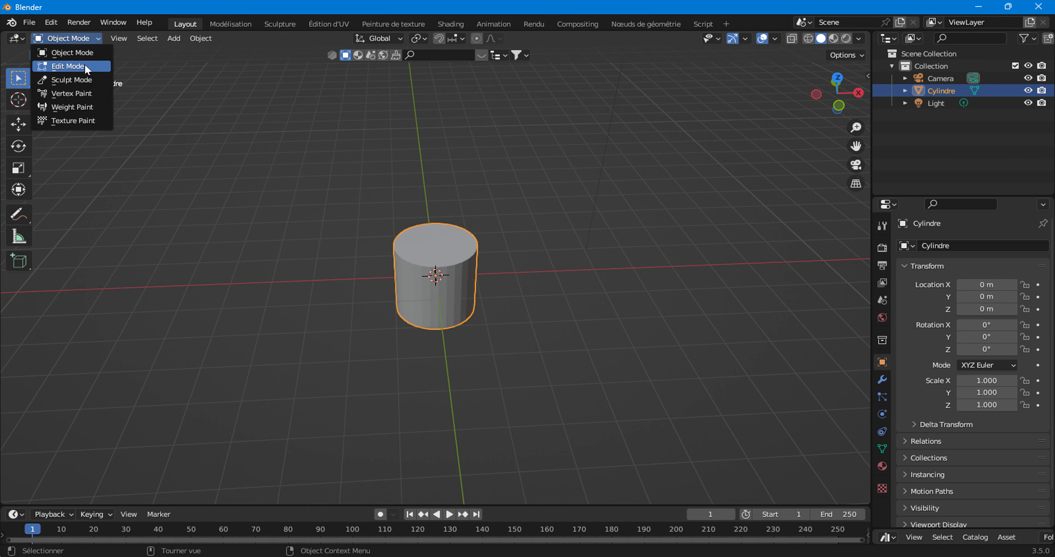
left_click(57, 66)
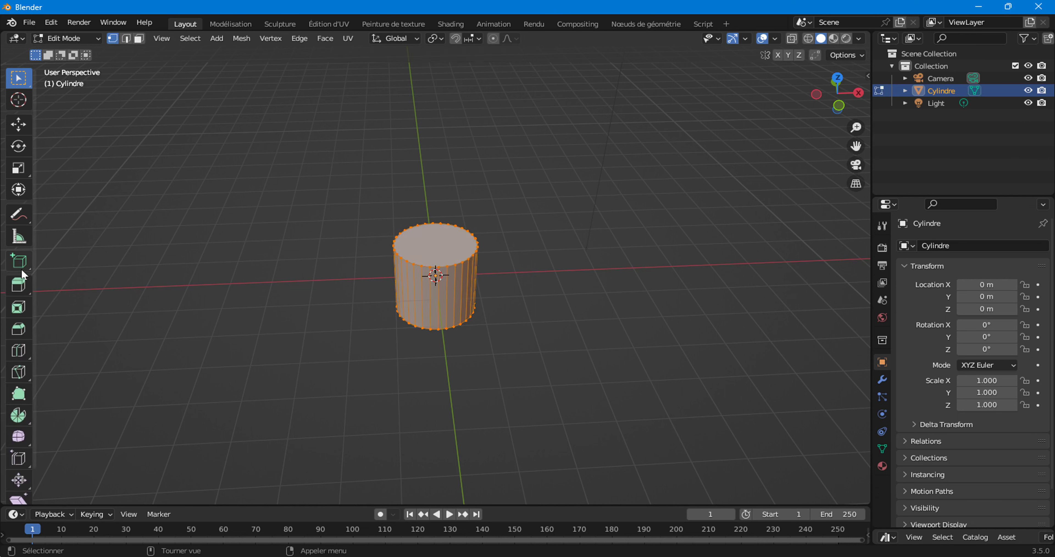
key("3")
left_click(436, 249)
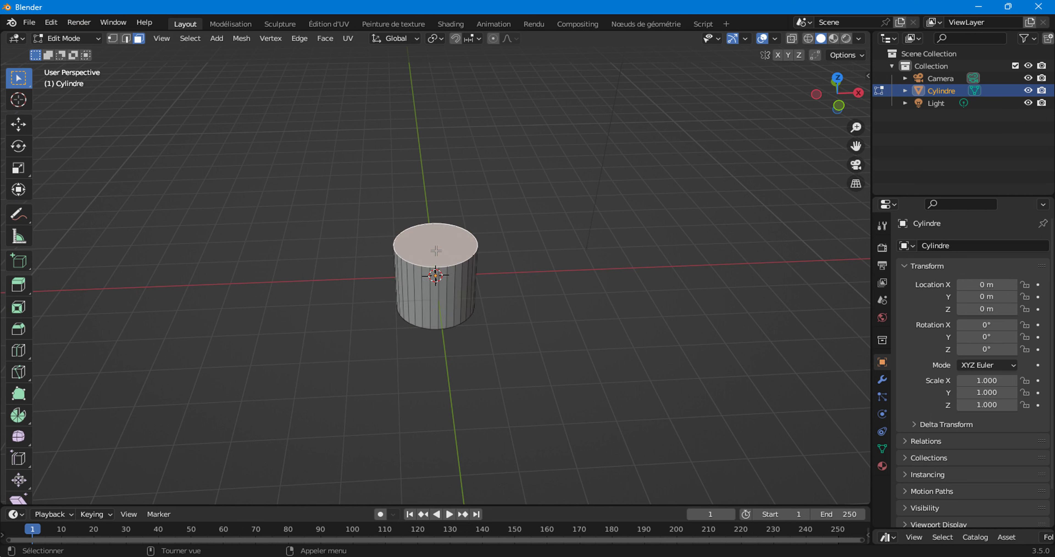
Extrude the top face upward four times into a tall, ringed column.
key("e")
left_click(436, 200)
key("e")
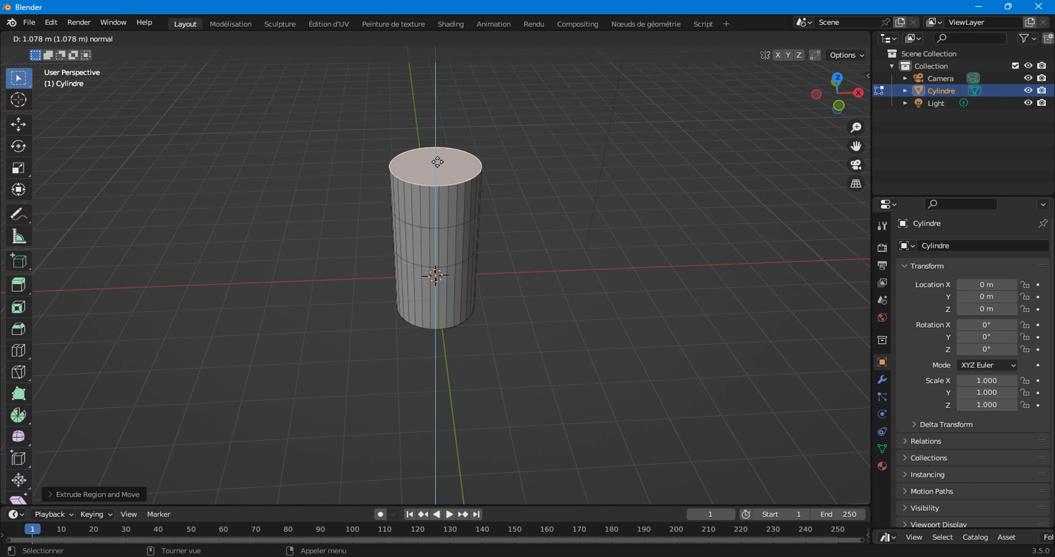
left_click(436, 160)
key("e")
left_click(440, 103)
key("e")
left_click(440, 65)
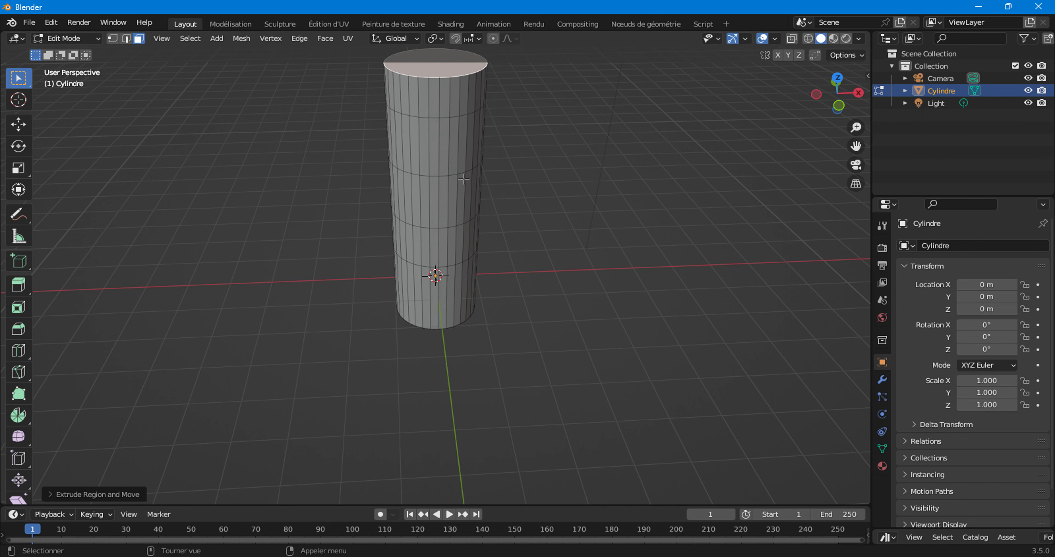
left_click(839, 106)
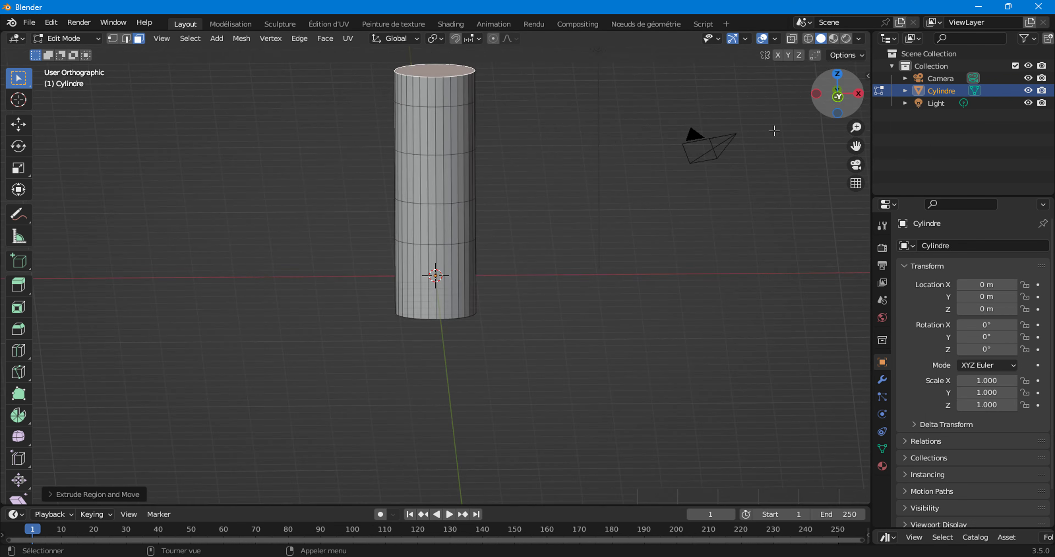
left_click(457, 165)
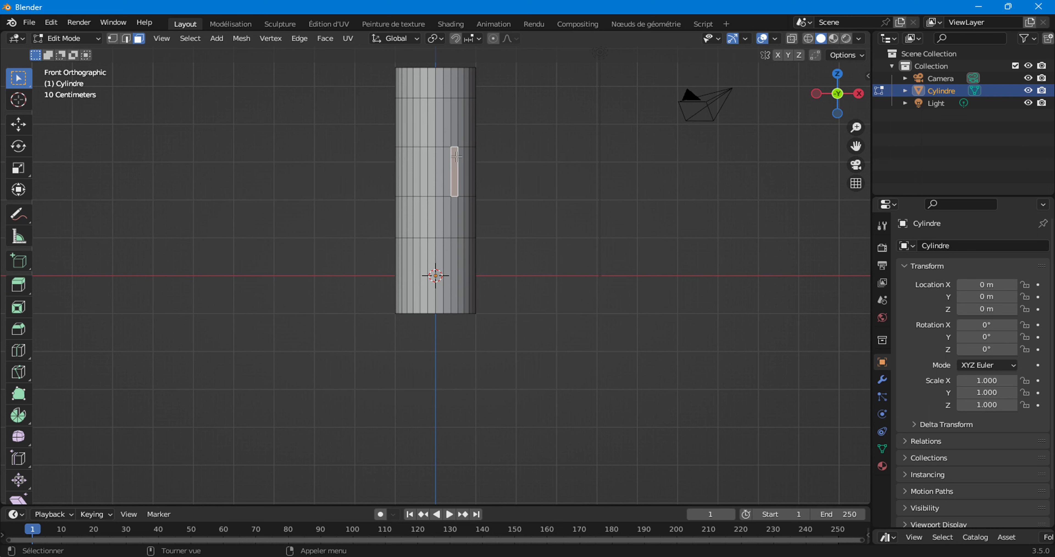
Select the linked column, duplicate it, and rotate the copy to lie horizontally.
key("ctrl+l")
key("shift+d")
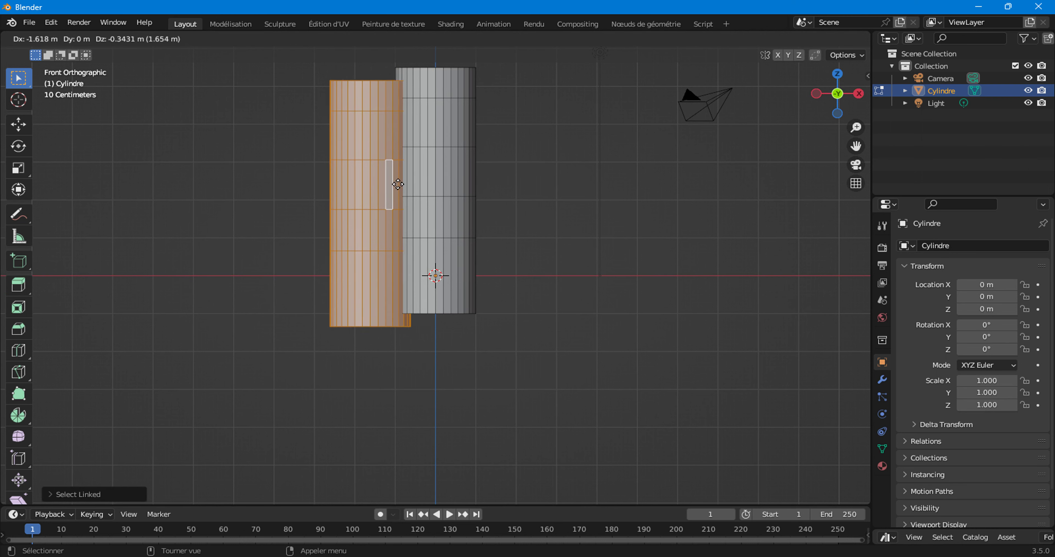
left_click(372, 185)
key("t")
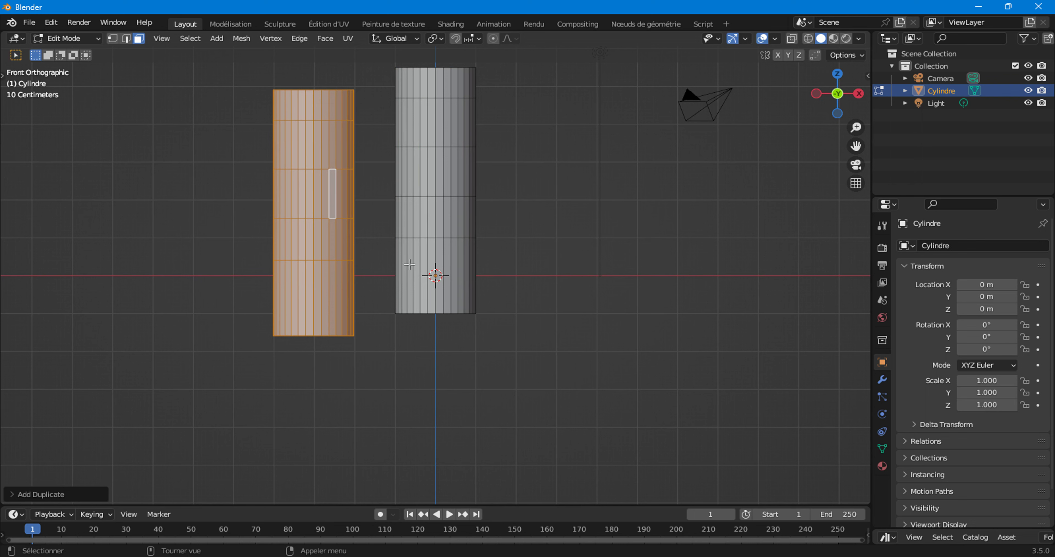
key("r")
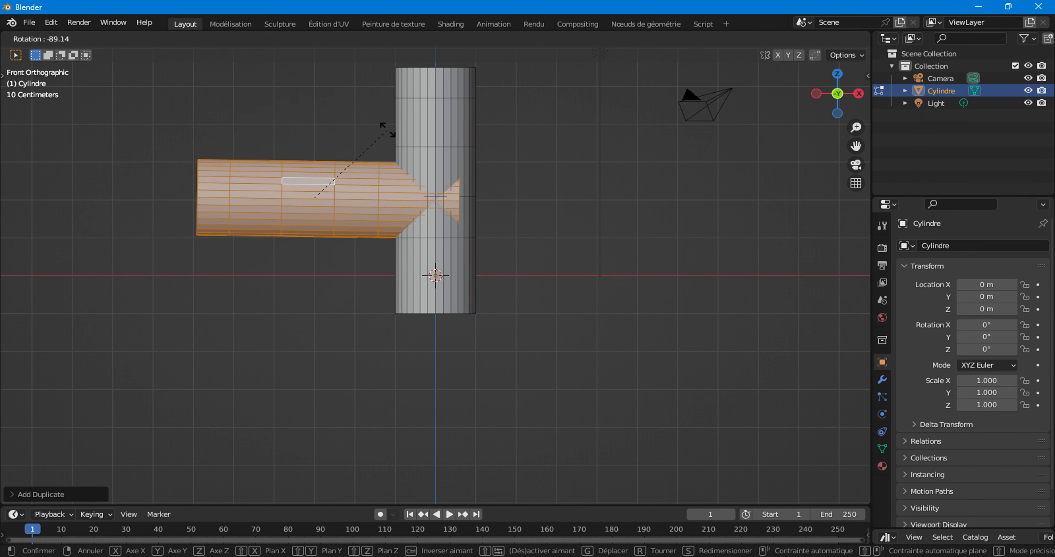
left_click(388, 130)
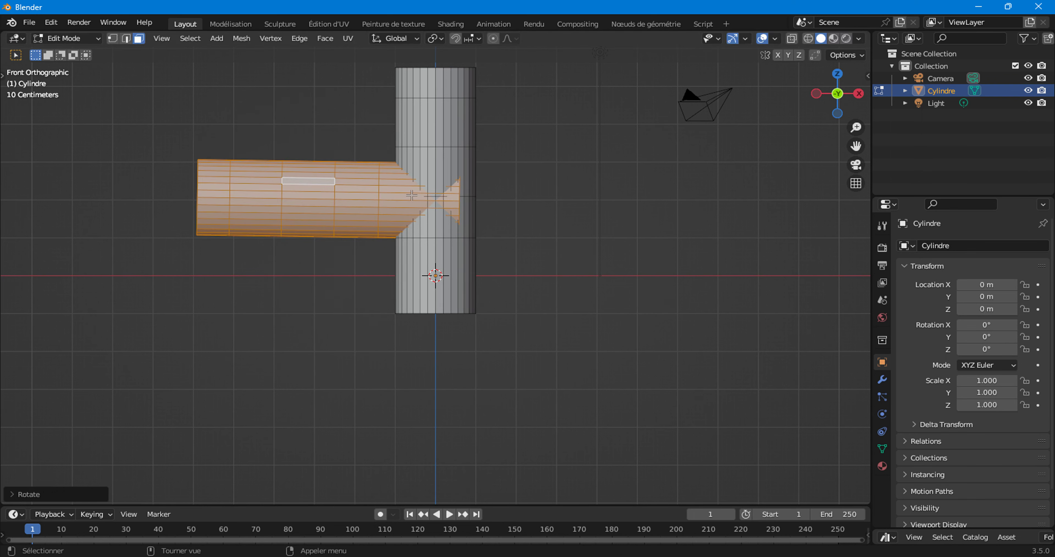
Place horizontal branches at the column's top and pointing right from its base.
key("g")
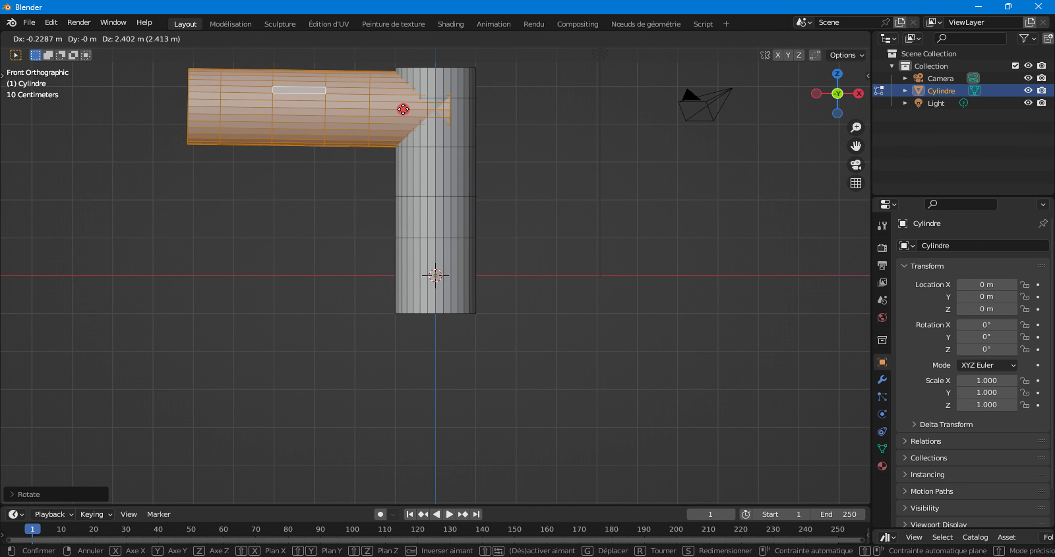
left_click(404, 109)
key("g")
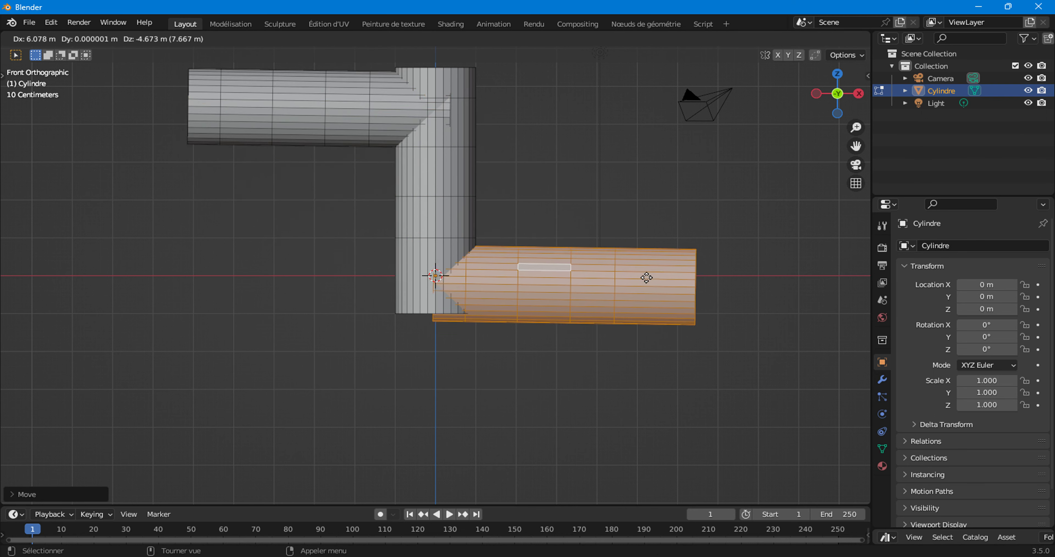
left_click(637, 273)
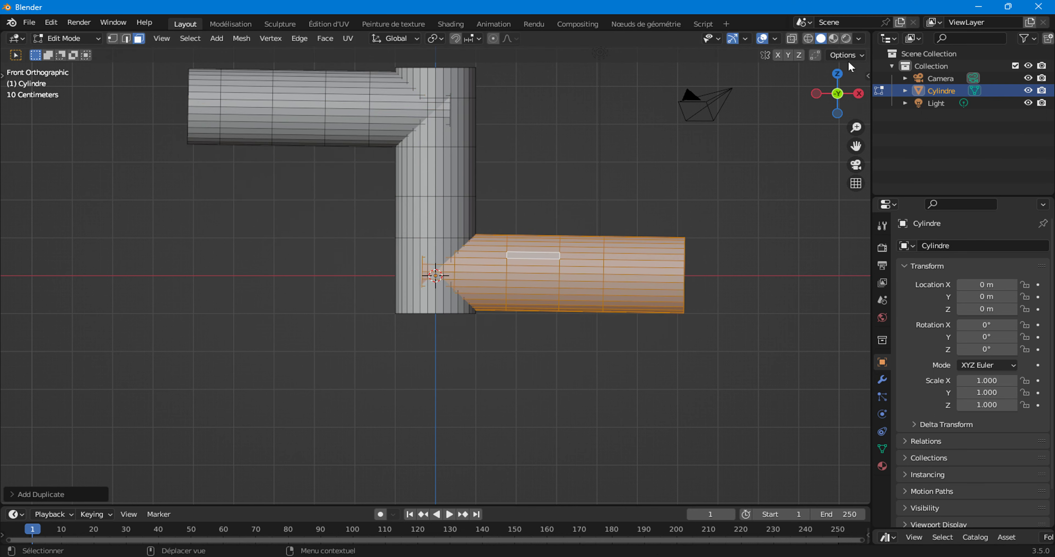
In top view, raise and rotate the right branch until the arm stands upright, shifted right.
left_click(838, 92)
left_click(838, 74)
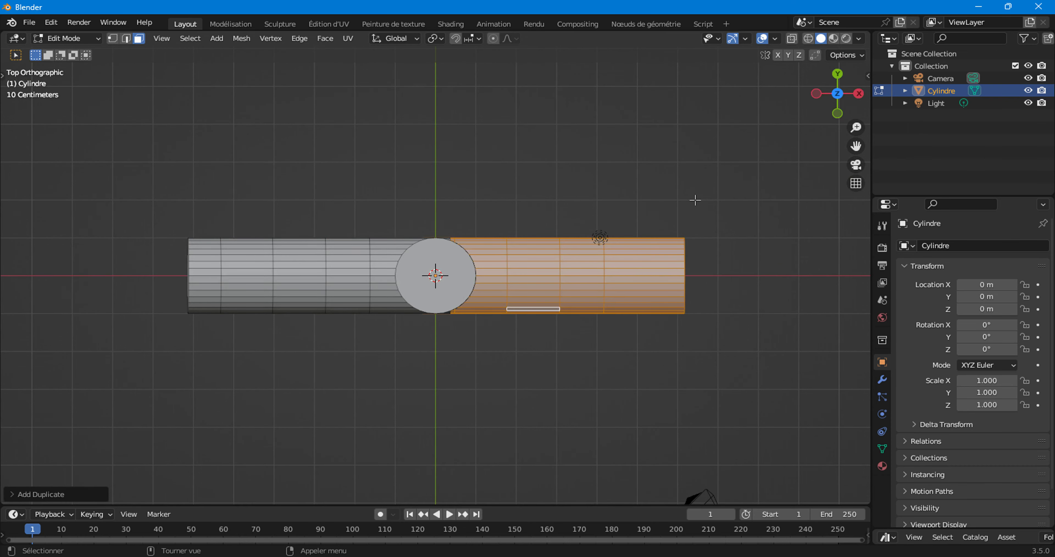
key("g")
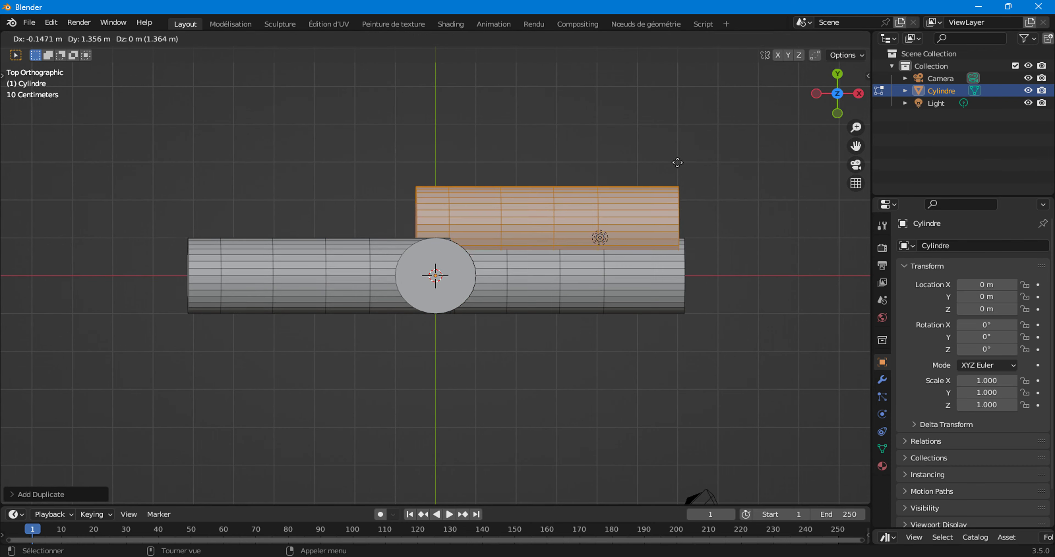
left_click(579, 107)
key("r")
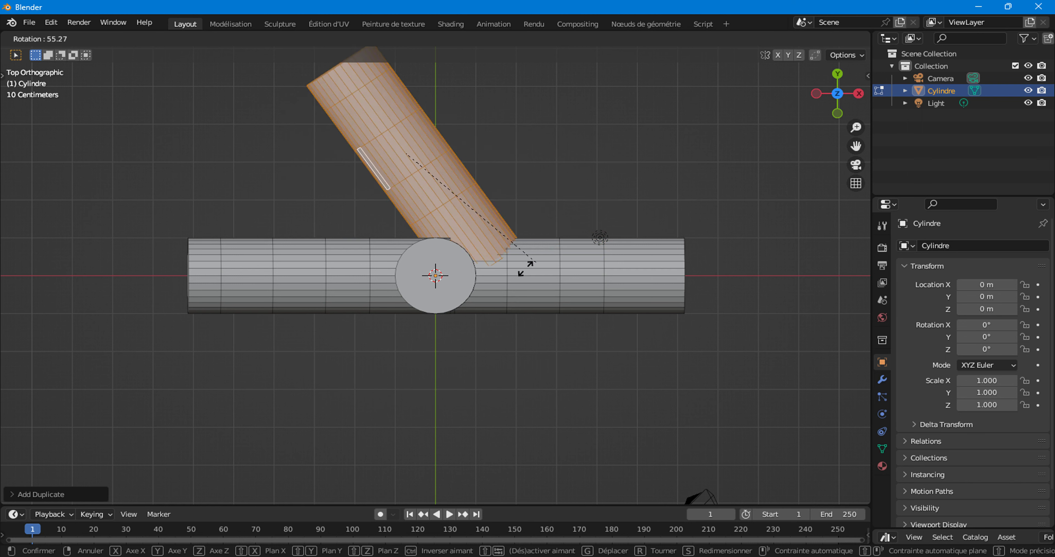
left_click(449, 282)
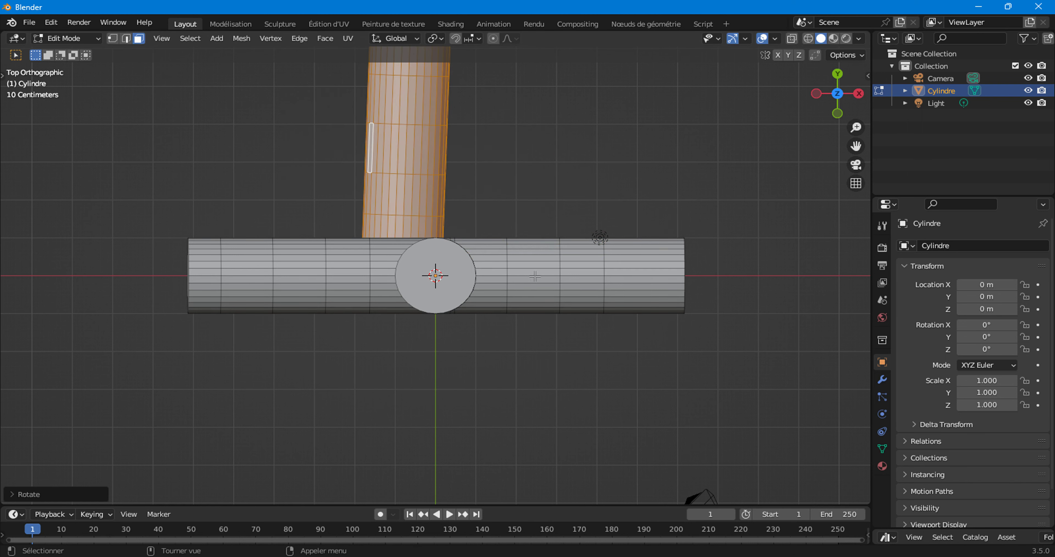
key("r")
left_click(505, 260)
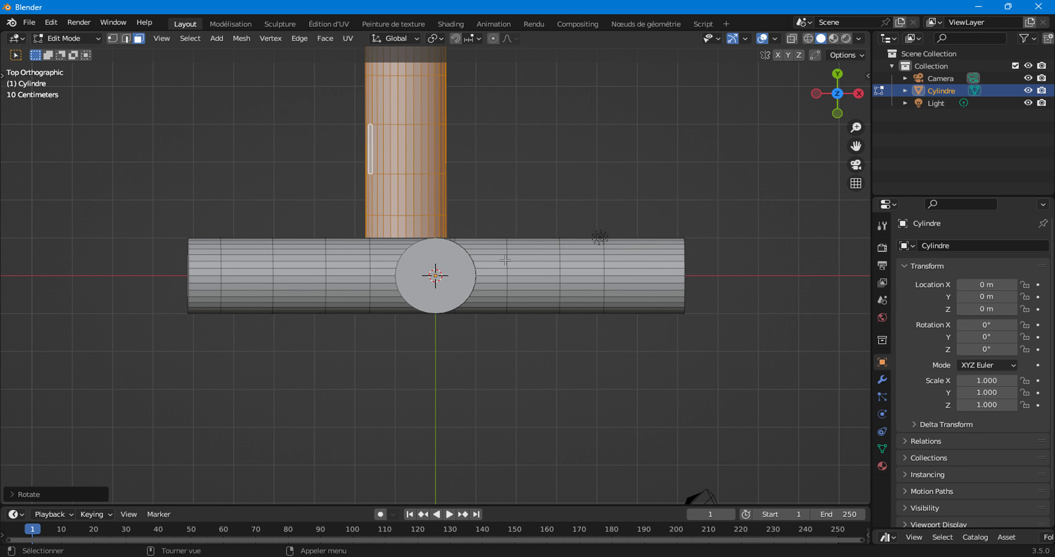
key("g")
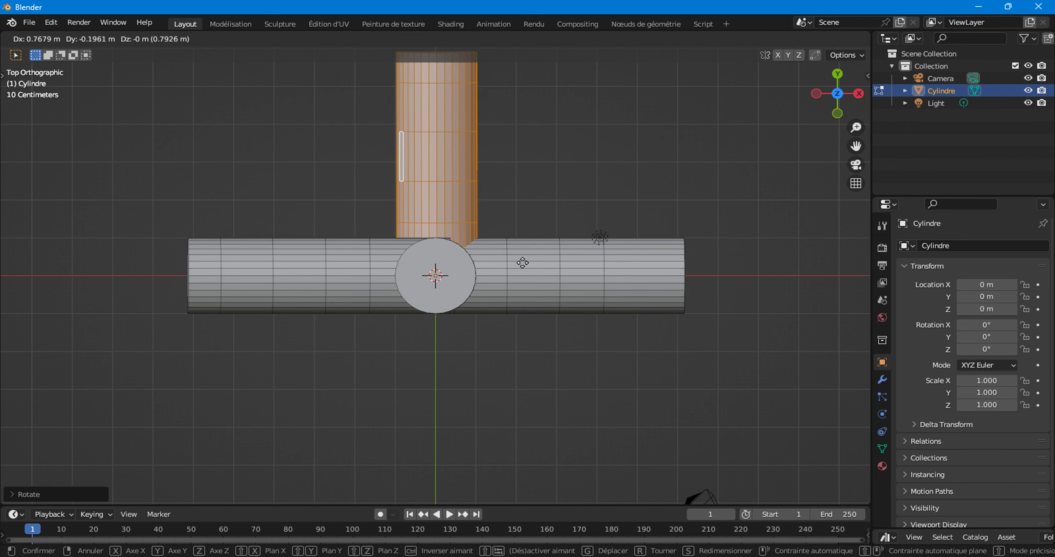
left_click(525, 261)
From Left view, duplicate the arm as a new branch at the pipe's top.
left_click(816, 93)
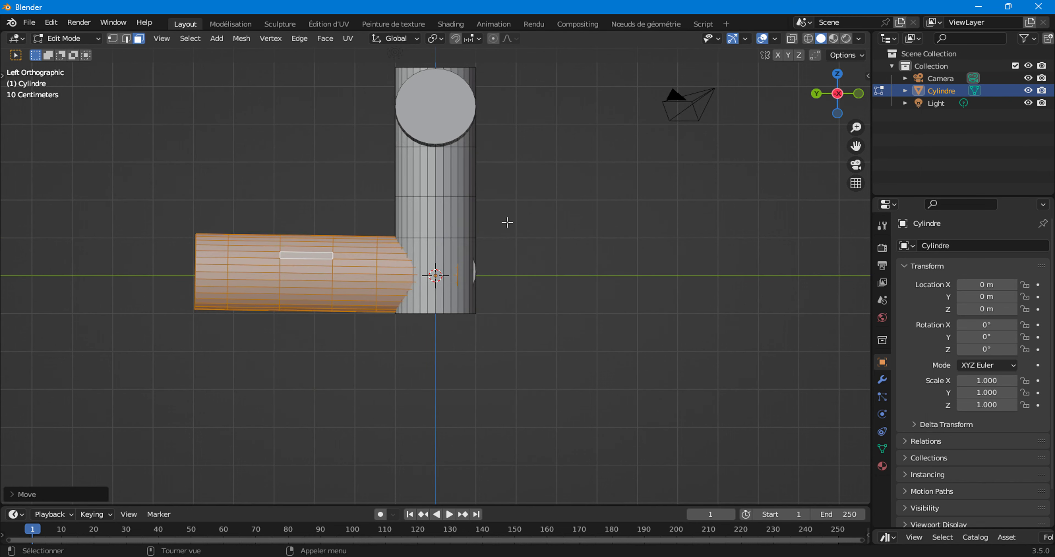
key("shift+d")
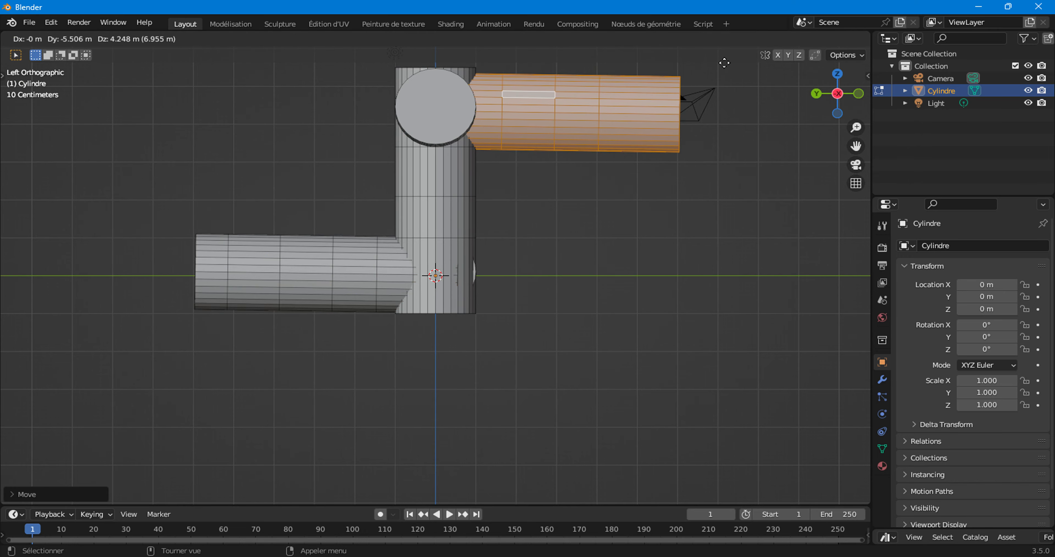
left_click(724, 61)
mouse_move(596, 172)
middle_mouse_down()
mouse_move(539, 226)
mouse_move(392, 192)
mouse_move(416, 261)
middle_mouse_up()
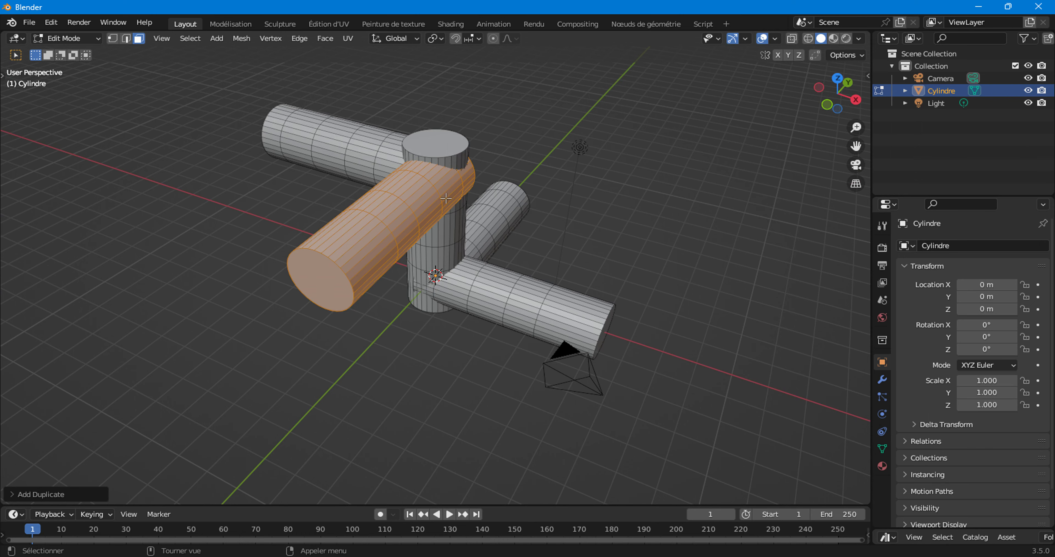
In Top view, duplicate the lower arm, angle it about 45°, and butt it against the hub.
middle_click_drag(430, 199, 810, 89)
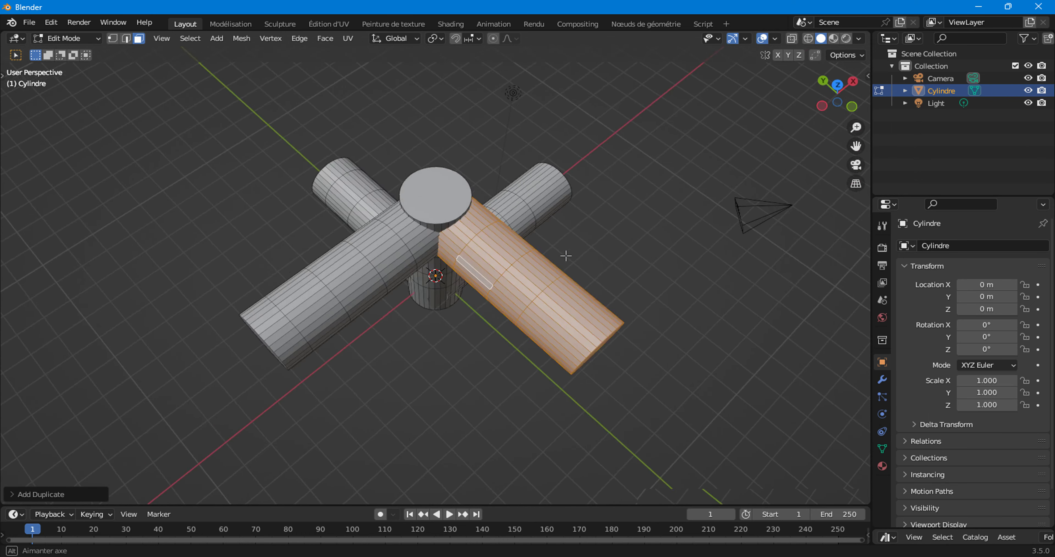
left_click(838, 89)
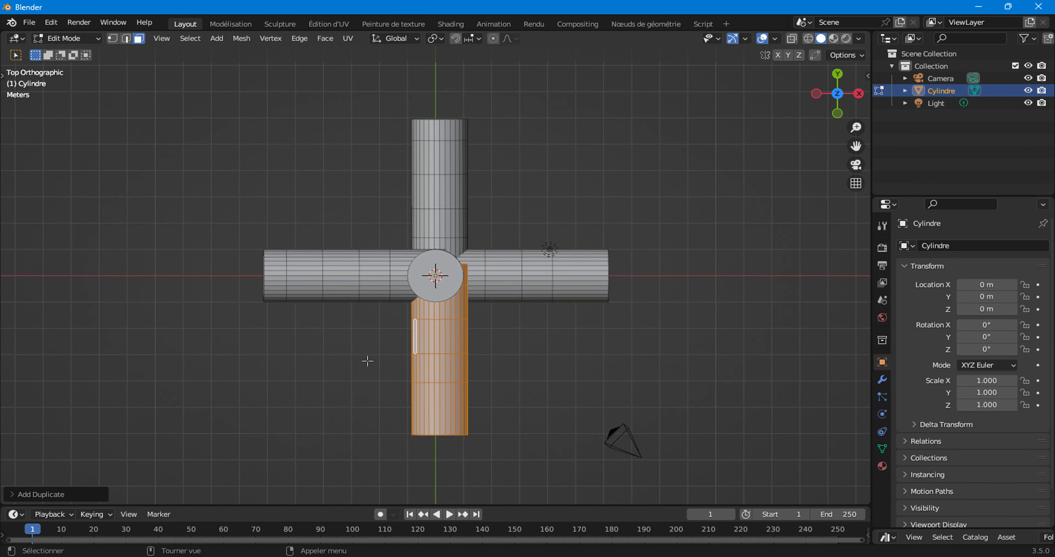
key("shift+d")
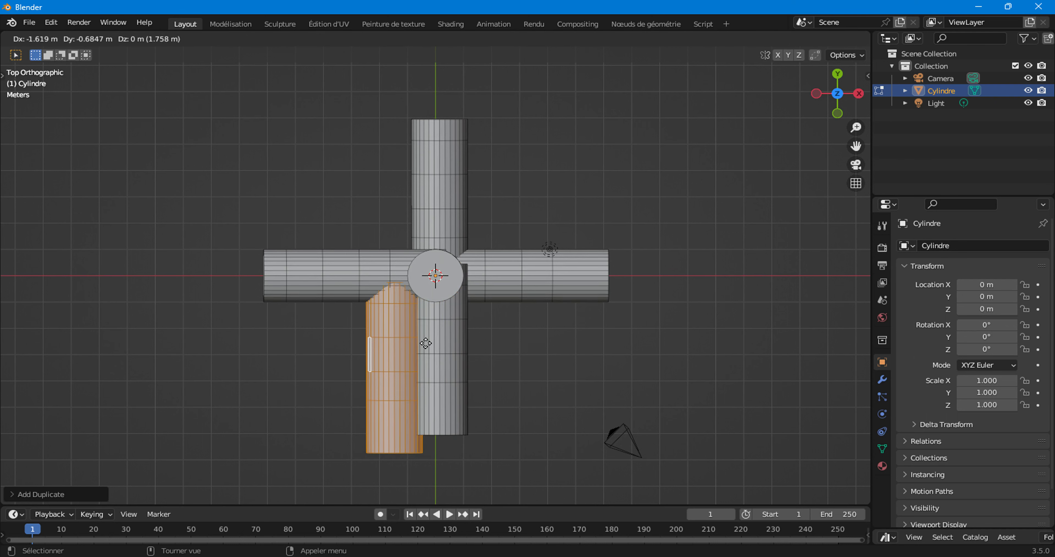
left_click(452, 313)
key("r")
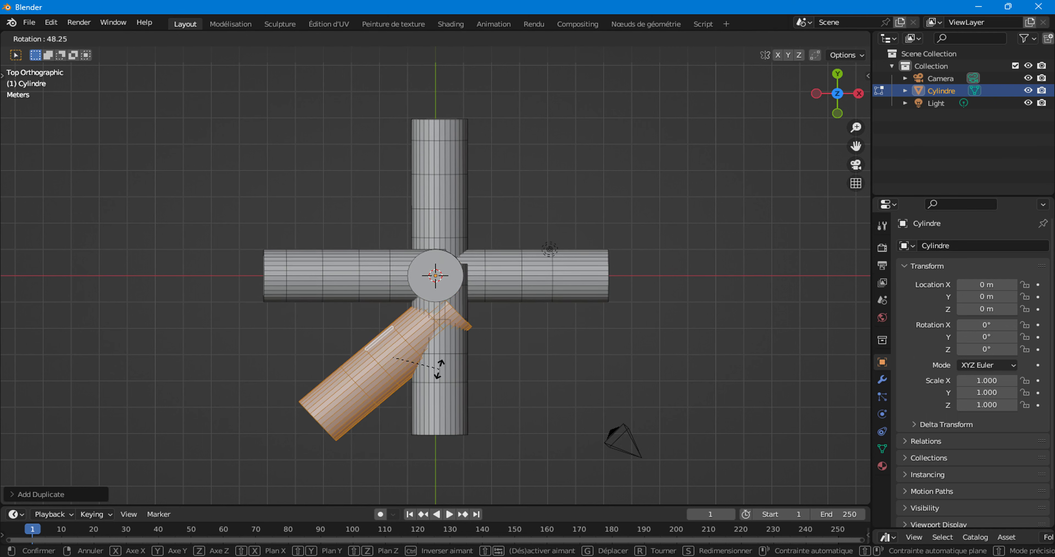
left_click(431, 366)
key("g")
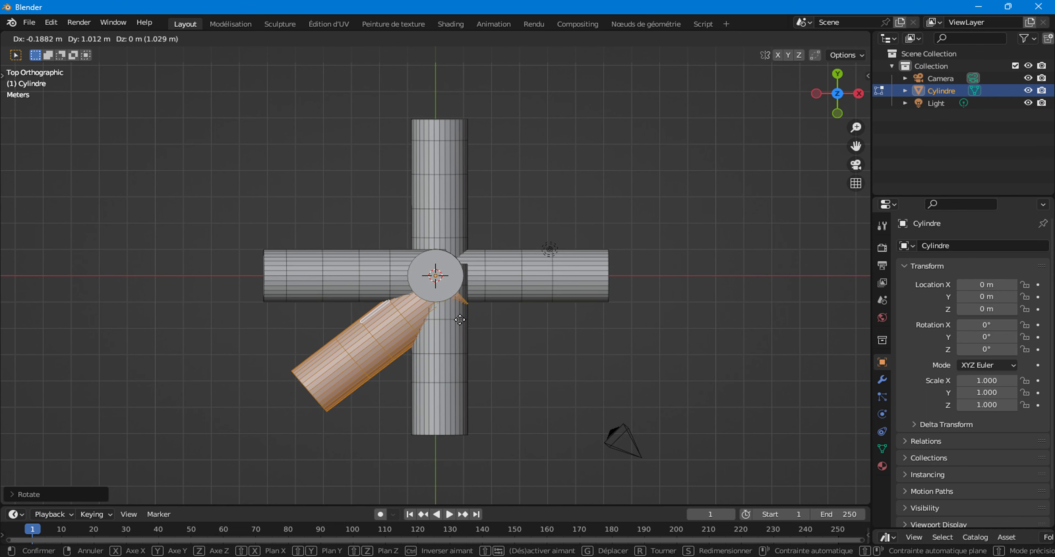
left_click(455, 313)
Select the whole lower front arm and view it in the UV Editing workspace.
mouse_move(455, 314)
middle_mouse_down()
mouse_move(425, 199)
mouse_move(308, 257)
middle_mouse_up()
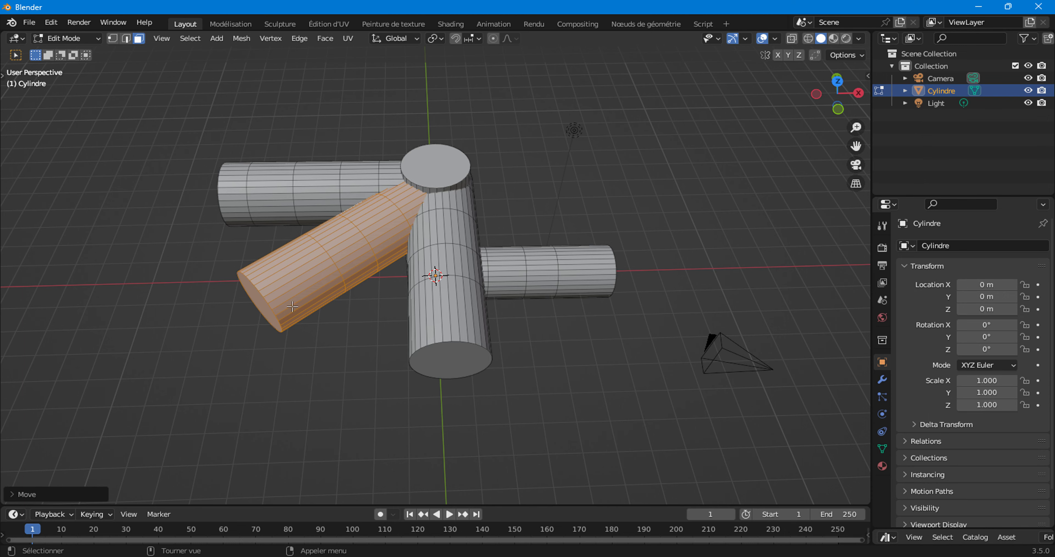
middle_click_drag(480, 301, 506, 278)
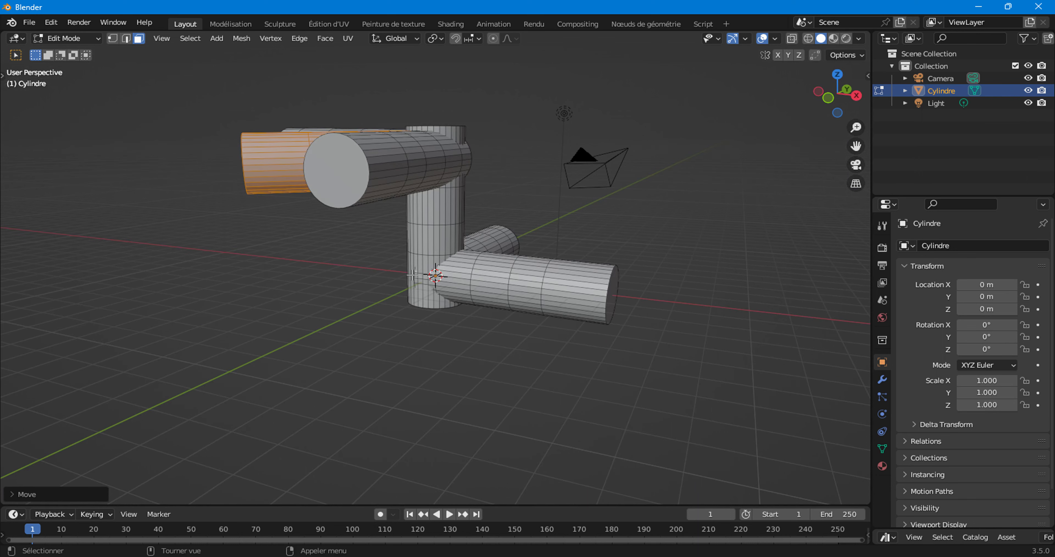
left_click(519, 281)
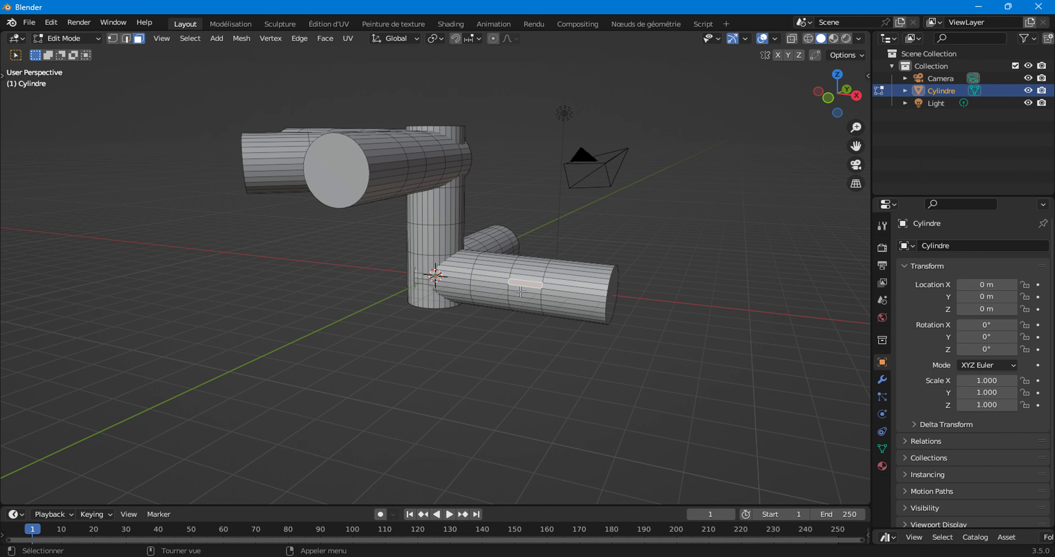
key("l")
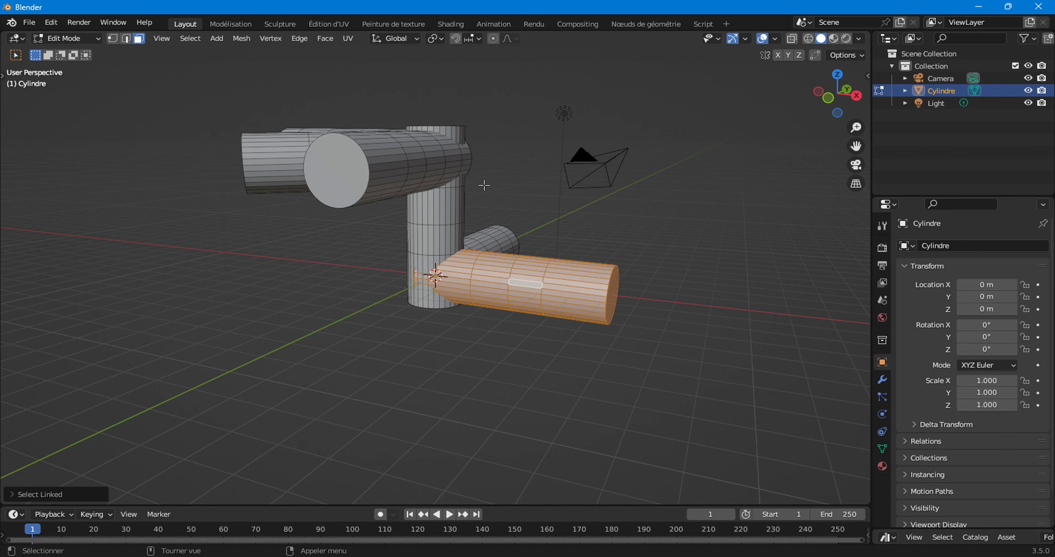
left_click(337, 24)
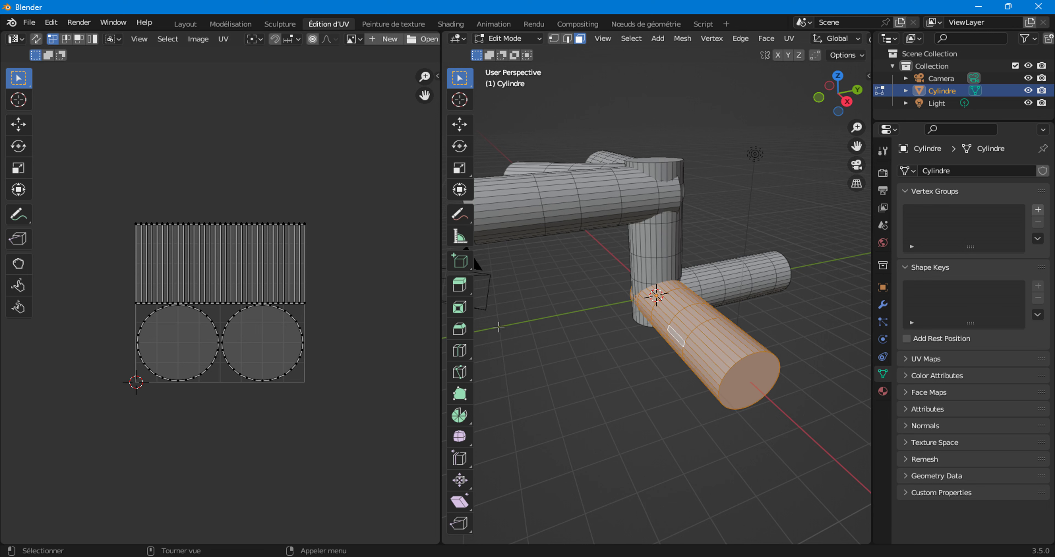
Unwrap the entire pipe mesh with Smart UV Project, then re-unwrap with Lightmap Pack.
key("a")
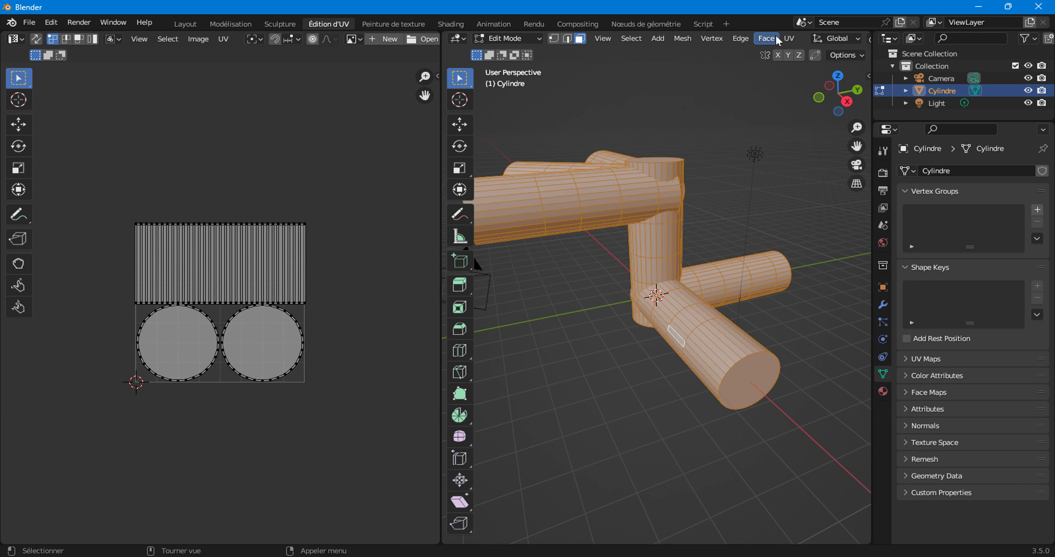
left_click(790, 39)
left_click(829, 70)
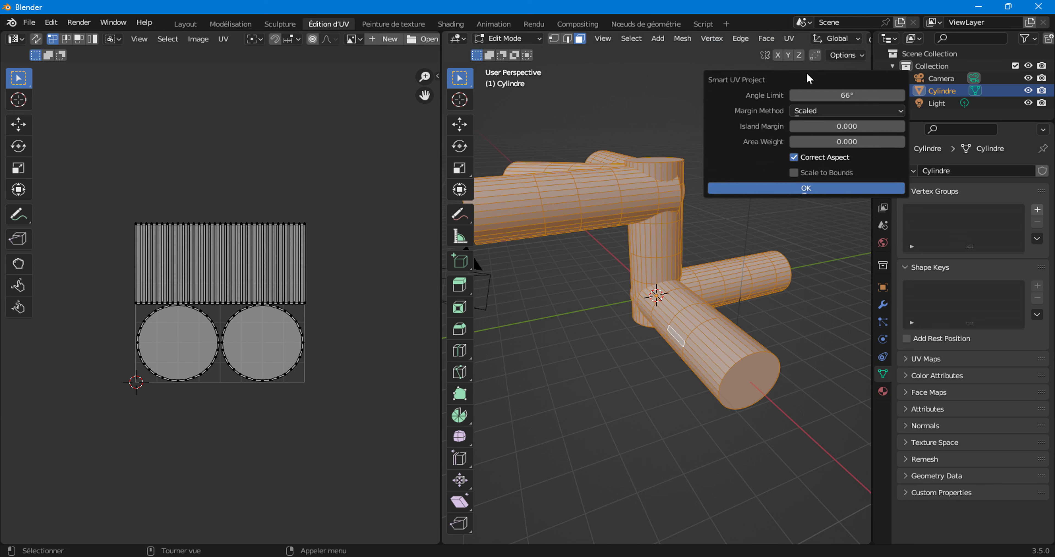
left_click(645, 84)
left_click(789, 39)
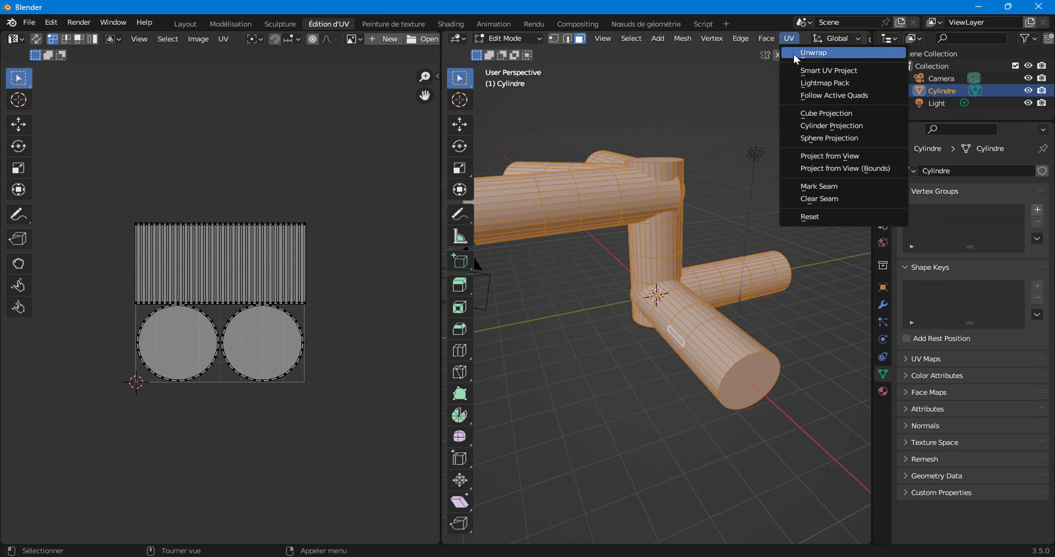
left_click(805, 83)
left_click(788, 213)
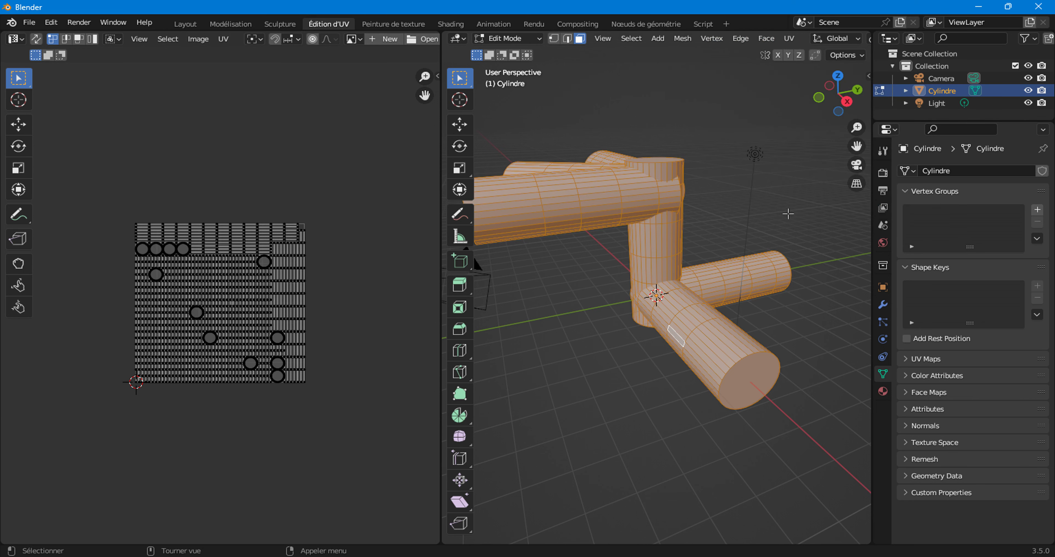
Select the whole front arm to inspect its UV islands.
scroll(219, 305, "up", 3)
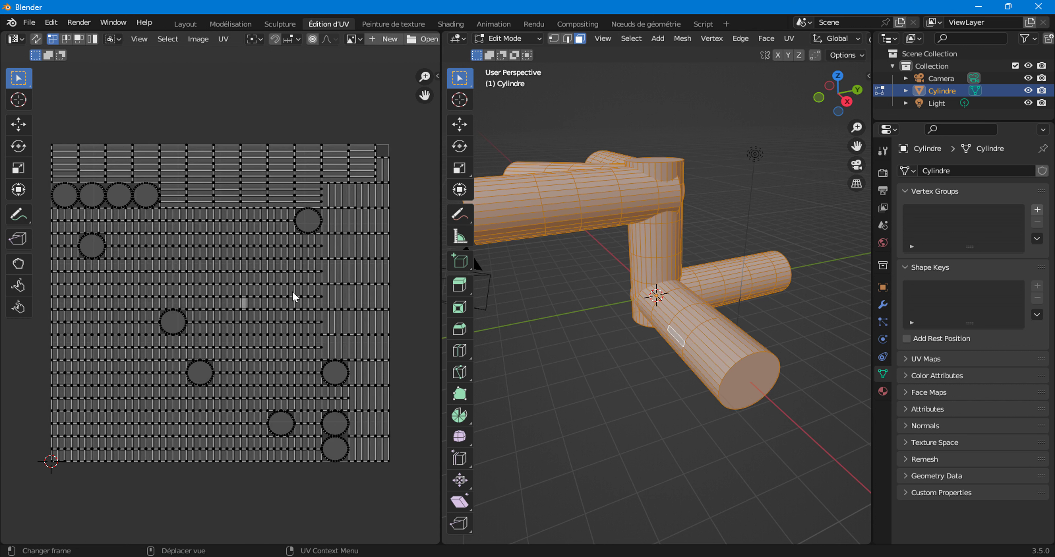
left_click(709, 320)
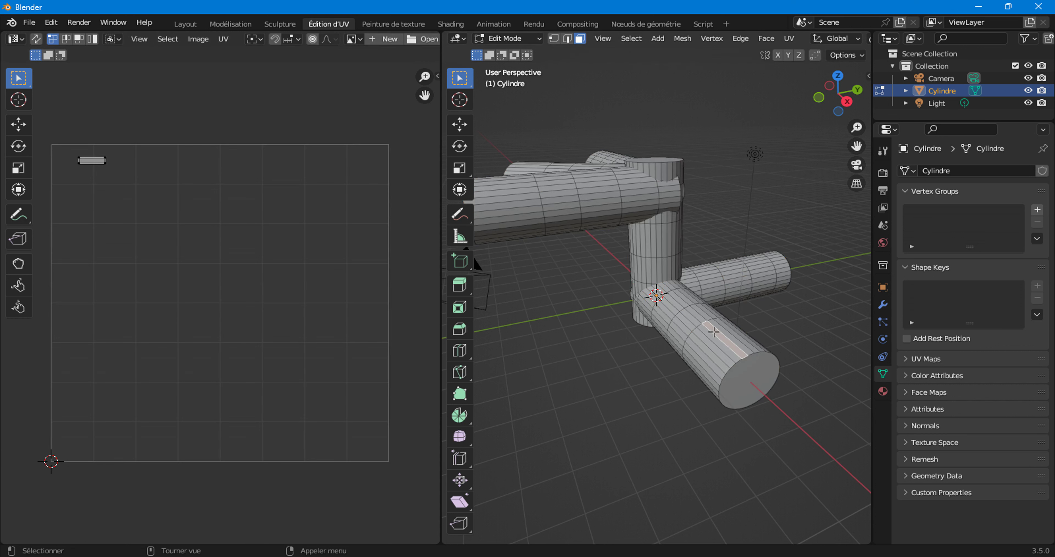
key("l")
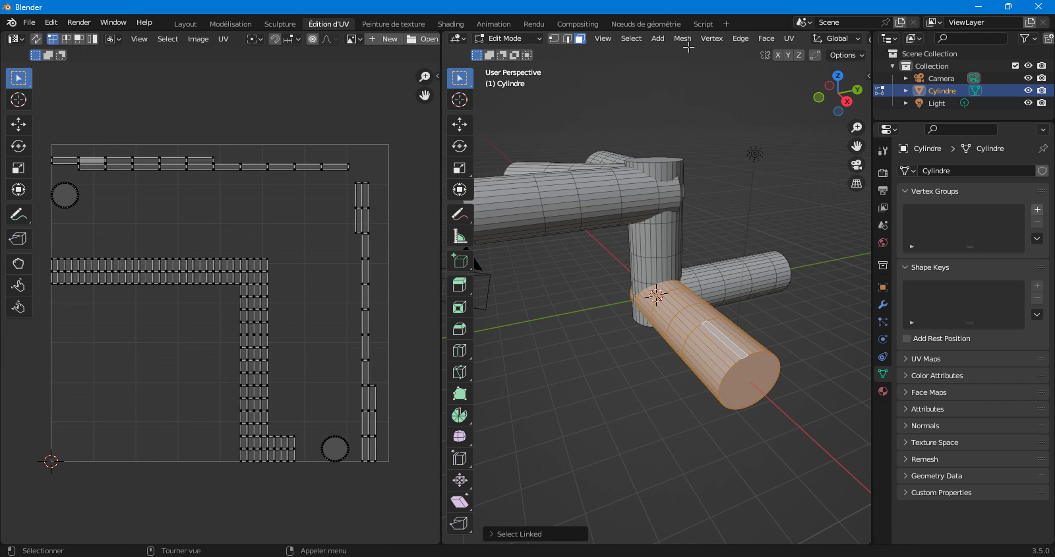
Apply Cylinder Projection to the front arm, zoom out the UV editor, and switch to Front view.
left_click(789, 39)
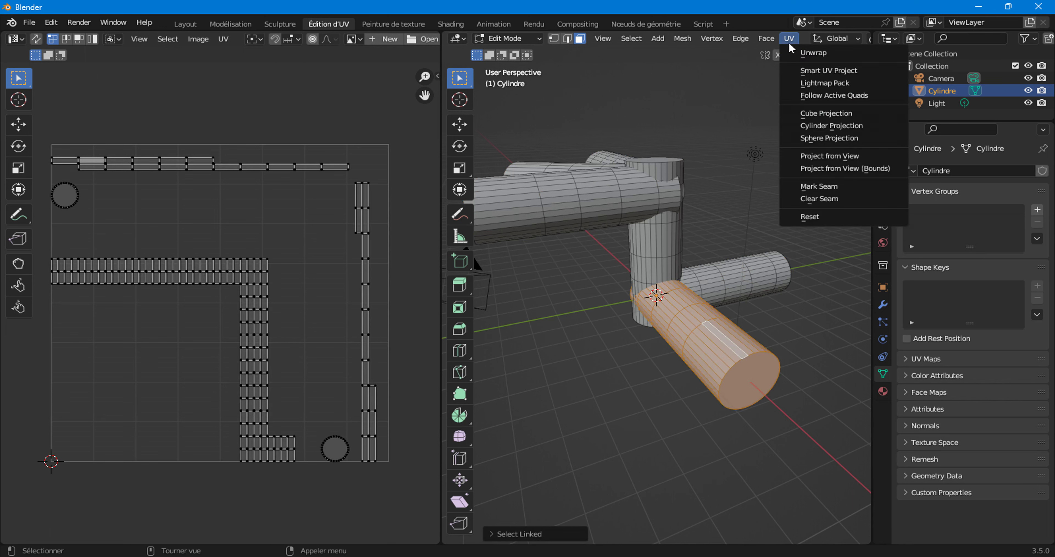
left_click(806, 129)
scroll(193, 255, "down", 2)
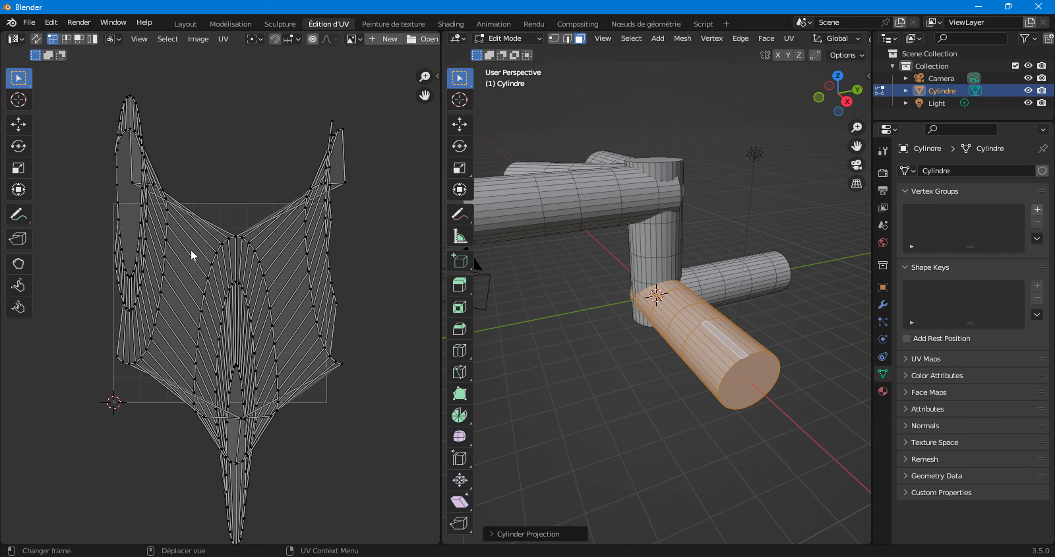
scroll(192, 254, "down", 1)
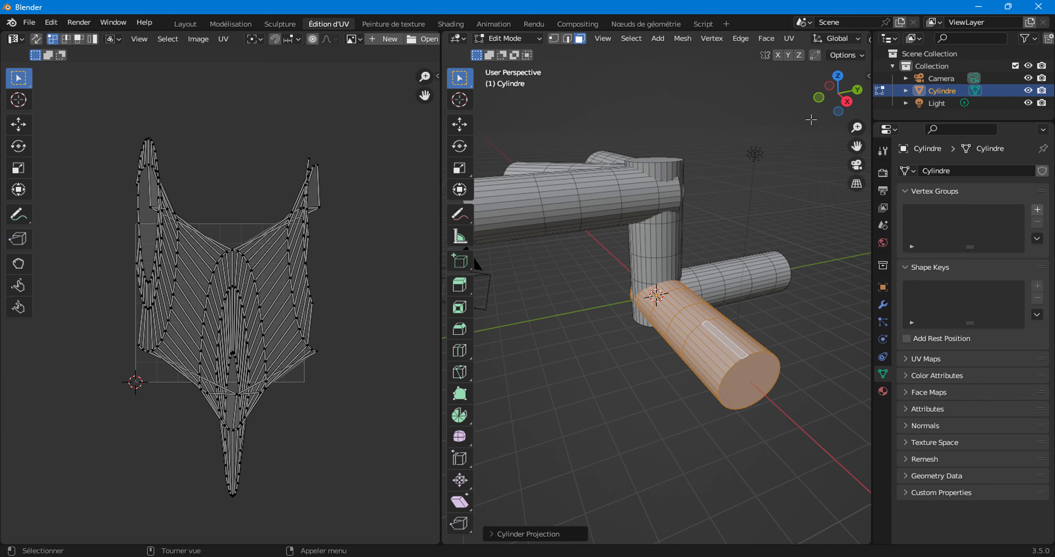
left_click(819, 98)
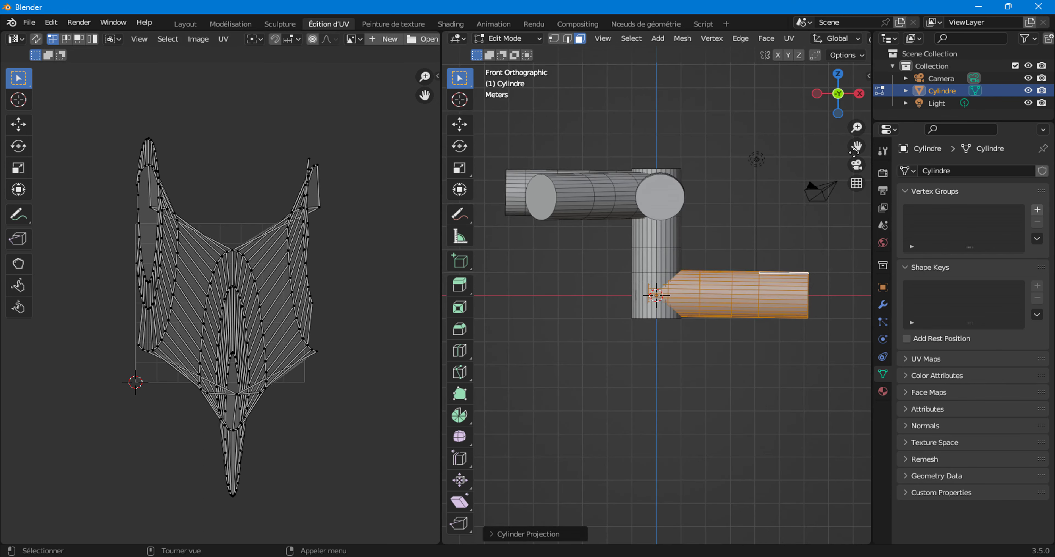
Pan and zoom in closer on the front arm.
left_click_drag(856, 146, 867, 123)
scroll(692, 246, "up", 3)
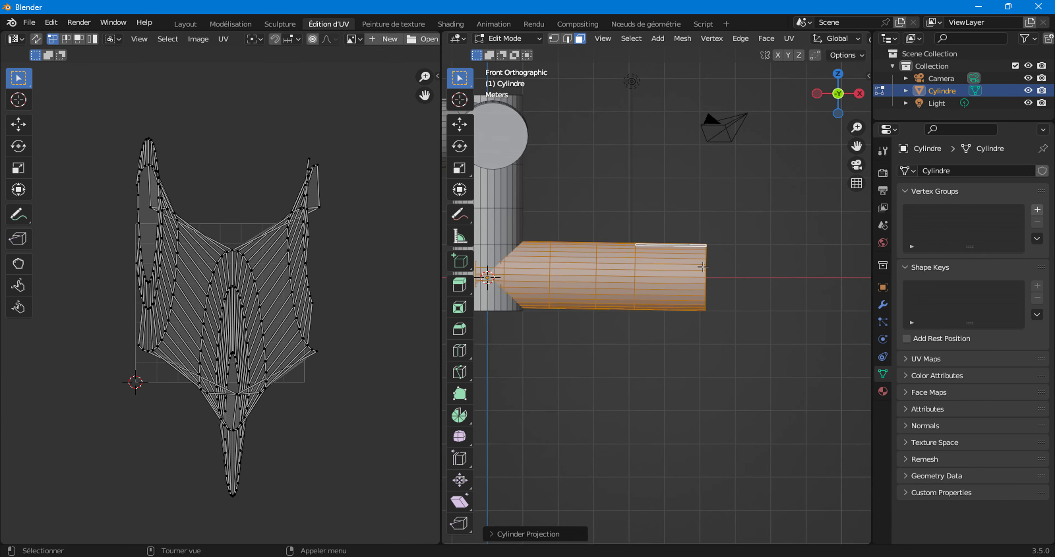
left_click_drag(856, 146, 833, 164)
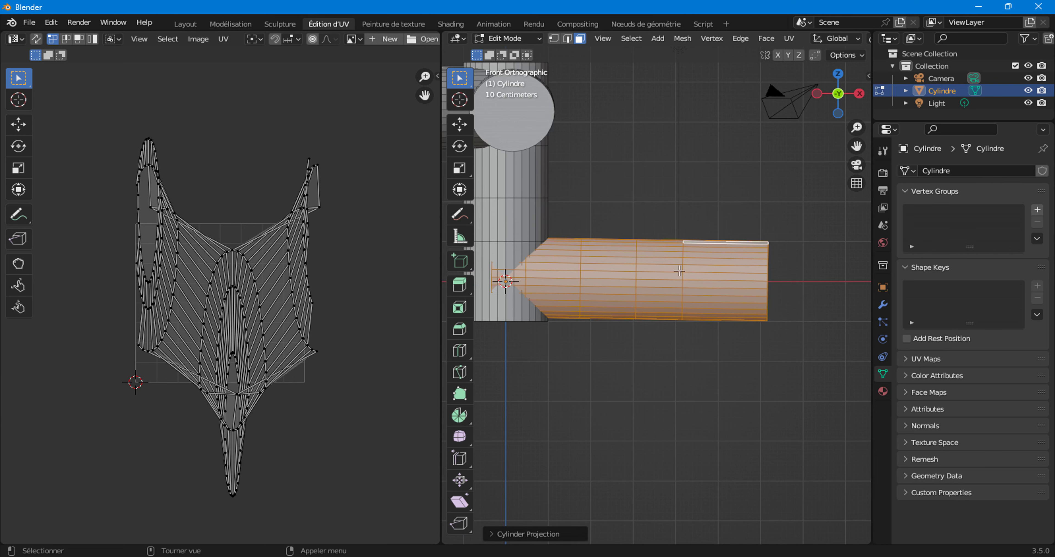
Sketch a blue double-headed annotation arrow marking the front arm's axis, then orbit around.
left_click(460, 215)
left_click_drag(474, 214, 518, 216)
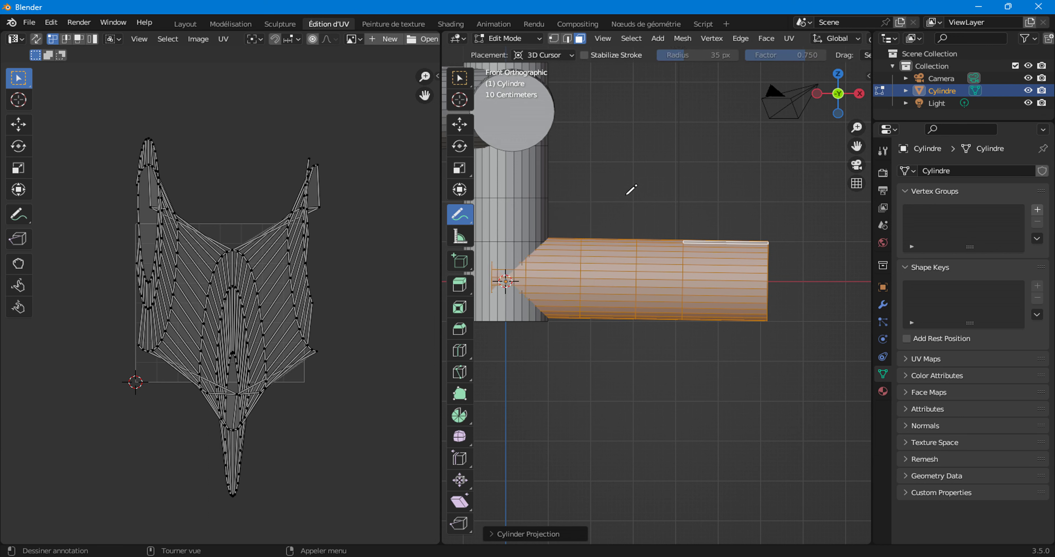
mouse_move(586, 194)
left_mouse_down()
mouse_move(748, 192)
mouse_move(755, 203)
left_mouse_up()
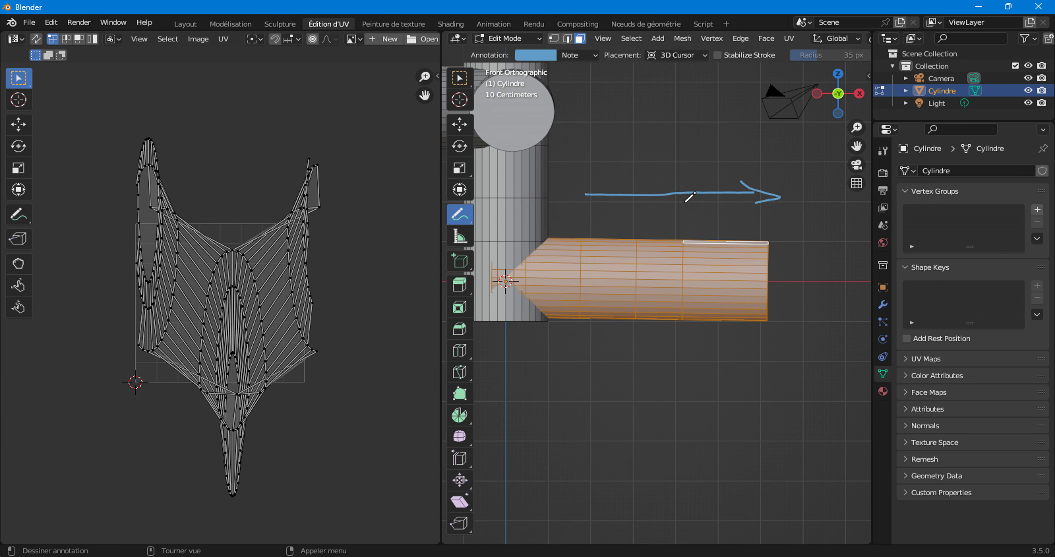
left_click_drag(606, 183, 603, 202)
mouse_move(677, 194)
left_mouse_down()
mouse_move(665, 177)
mouse_move(676, 177)
left_mouse_up()
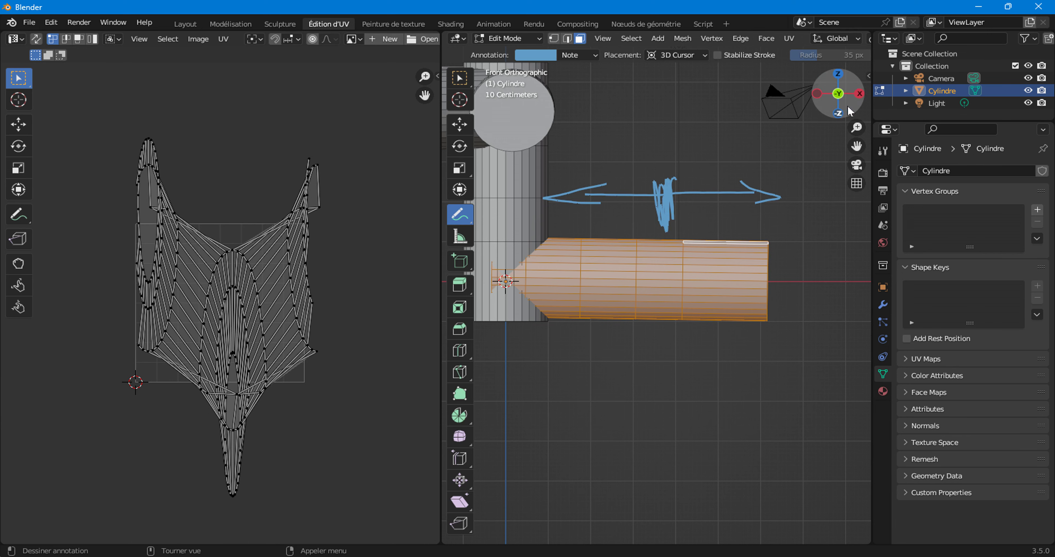
mouse_move(860, 101)
left_mouse_down()
mouse_move(663, 264)
mouse_move(632, 256)
left_mouse_up()
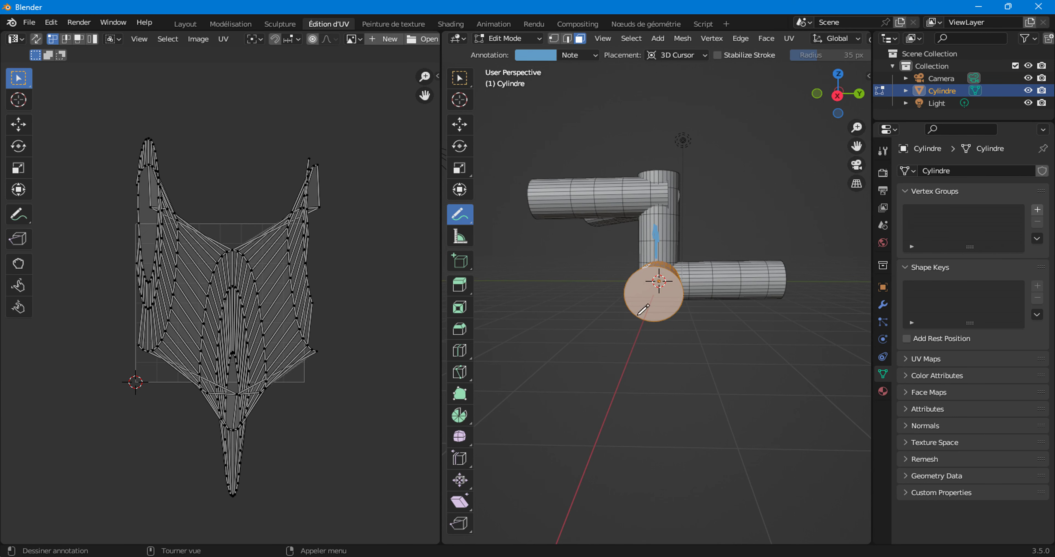
Switch from annotating back to Select Box and return to Front Orthographic view.
left_click(838, 95)
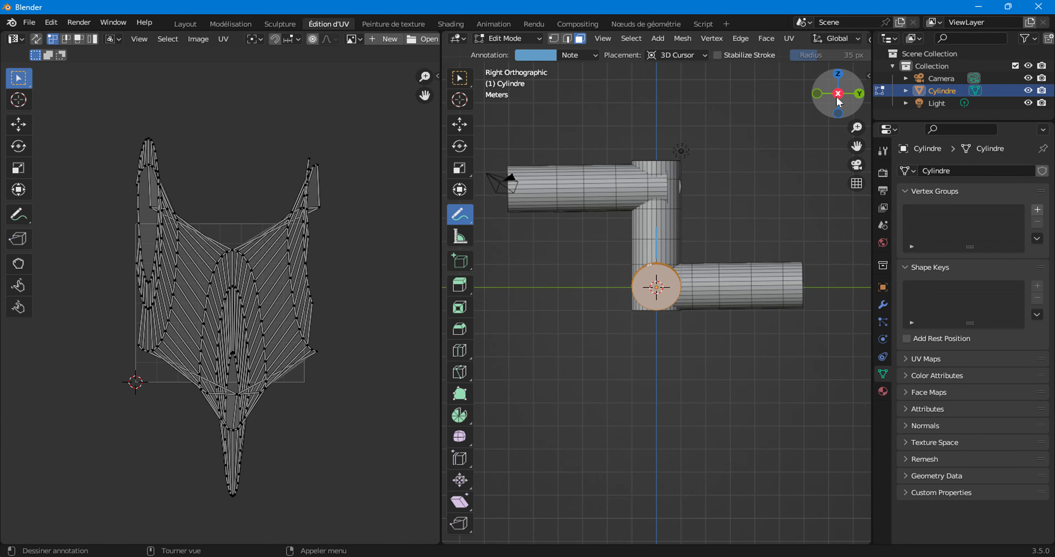
scroll(752, 250, "up", 6)
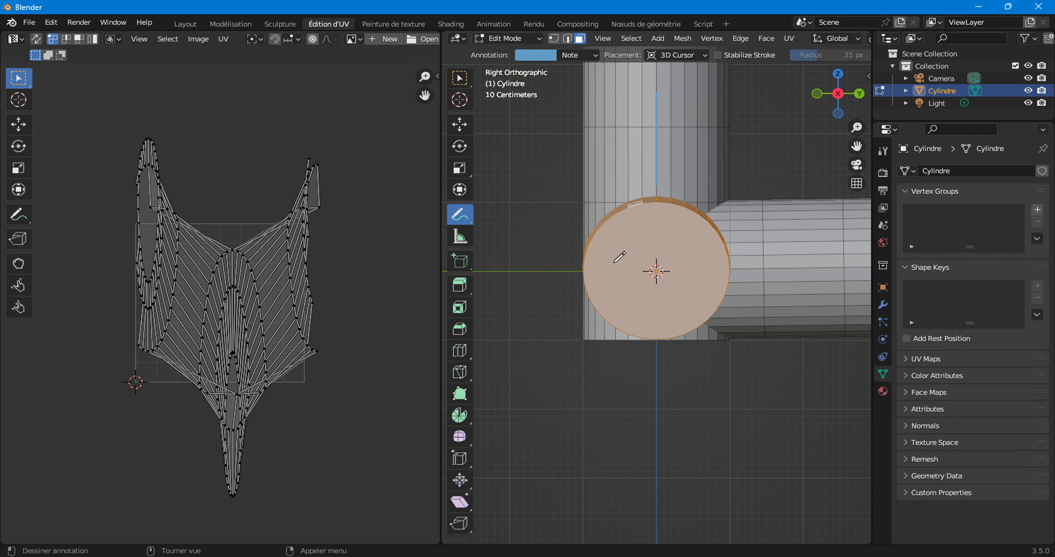
scroll(692, 227, "down", 5)
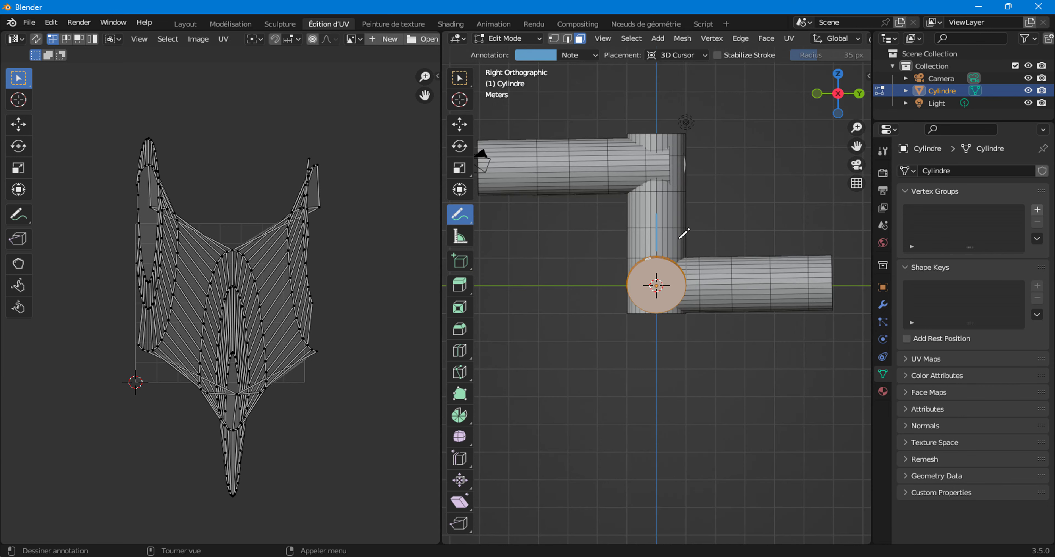
mouse_move(682, 229)
middle_mouse_down()
mouse_move(814, 279)
mouse_move(299, 318)
middle_mouse_up()
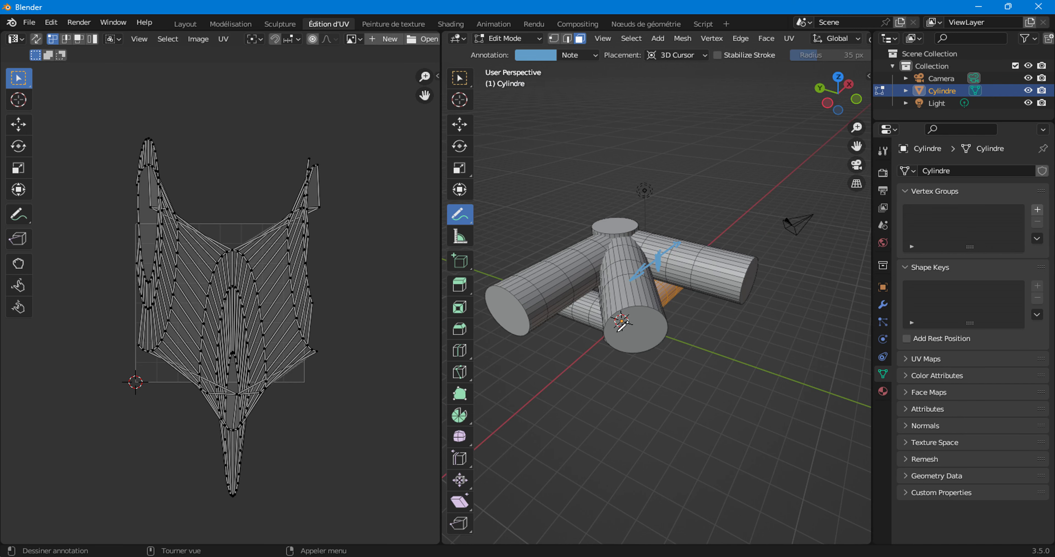
middle_click_drag(821, 271, 663, 261)
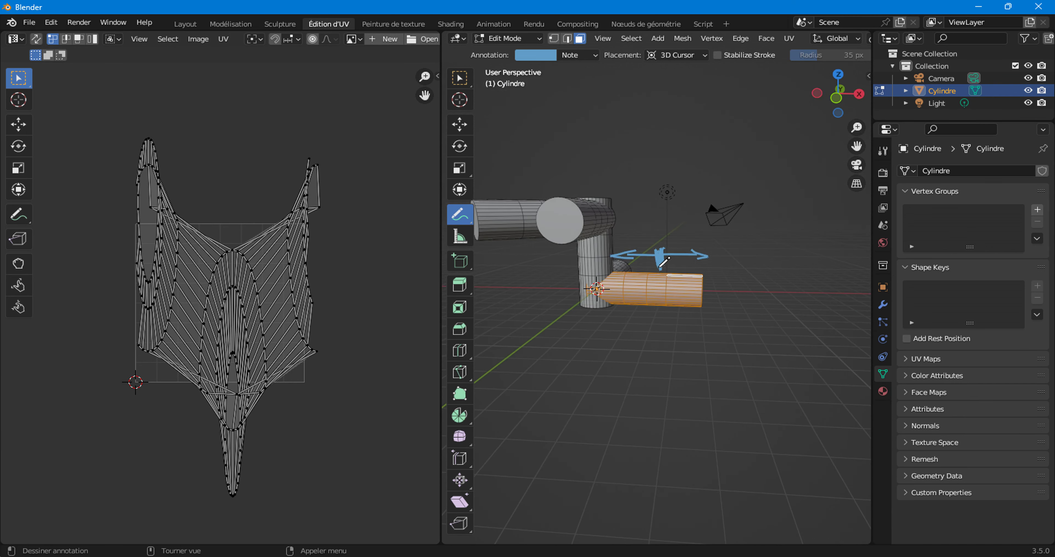
left_click(460, 78)
scroll(674, 290, "up", 2)
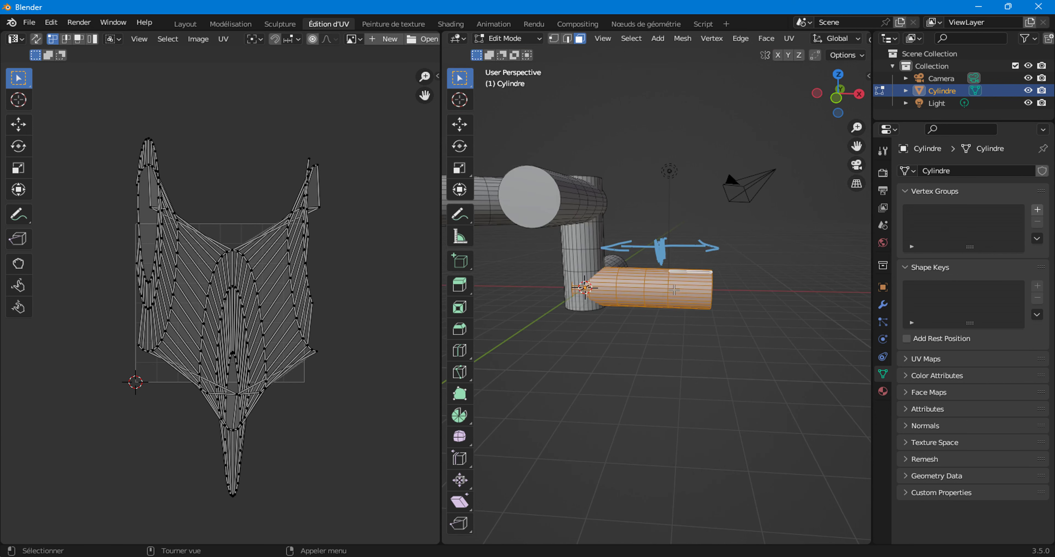
left_click(836, 99)
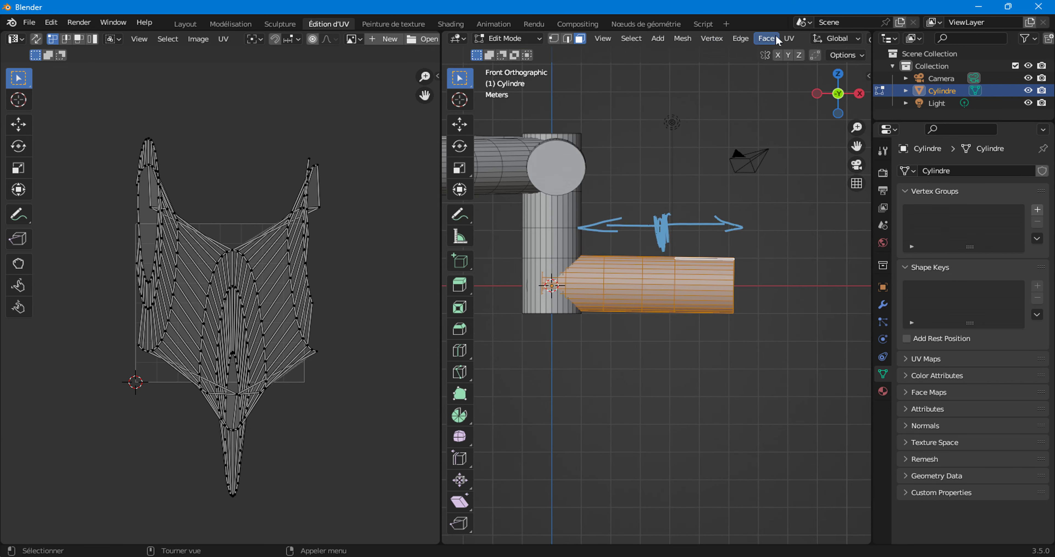
Cylinder-project the lower section's UVs and expand the projection's redo panel.
left_click(789, 38)
left_click(805, 125)
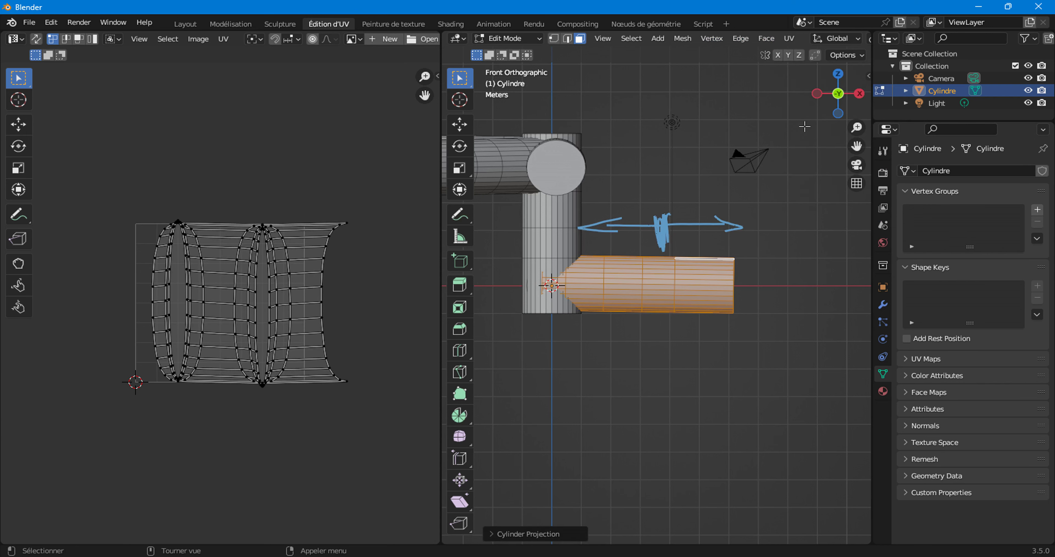
scroll(318, 286, "up", 2)
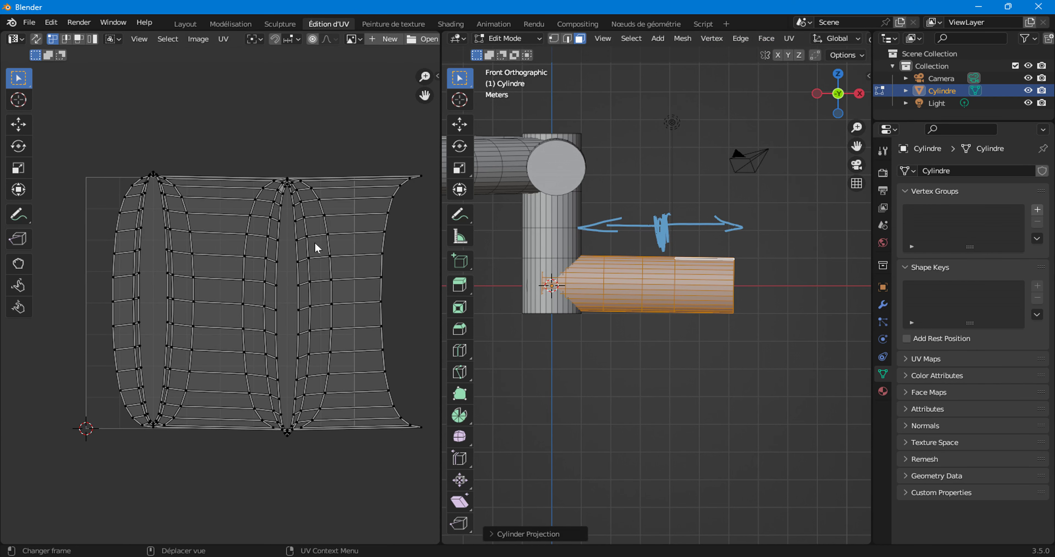
left_click(495, 534)
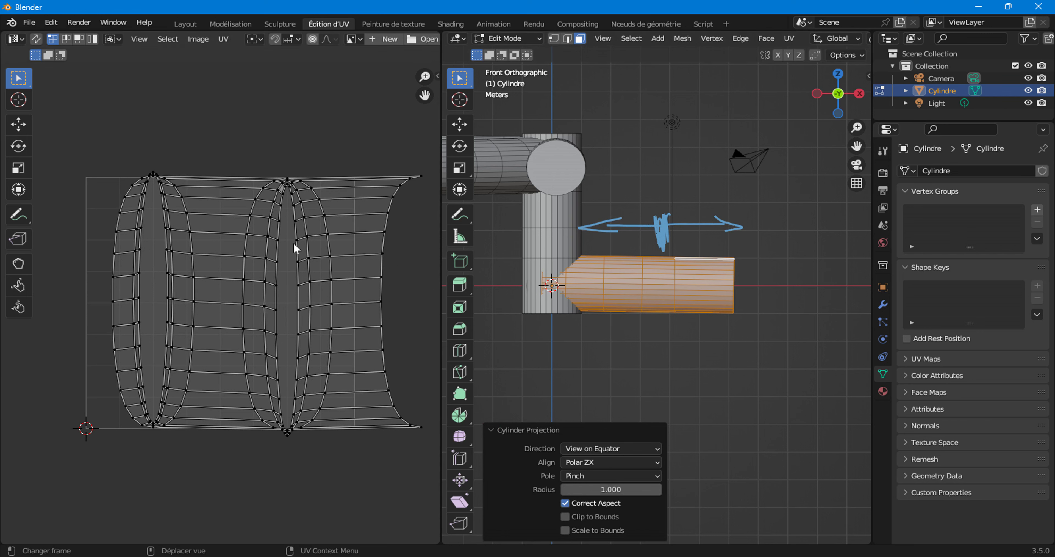
Annotate two loops, beneath the front arm and at its end, showing the wrap.
left_click(460, 215)
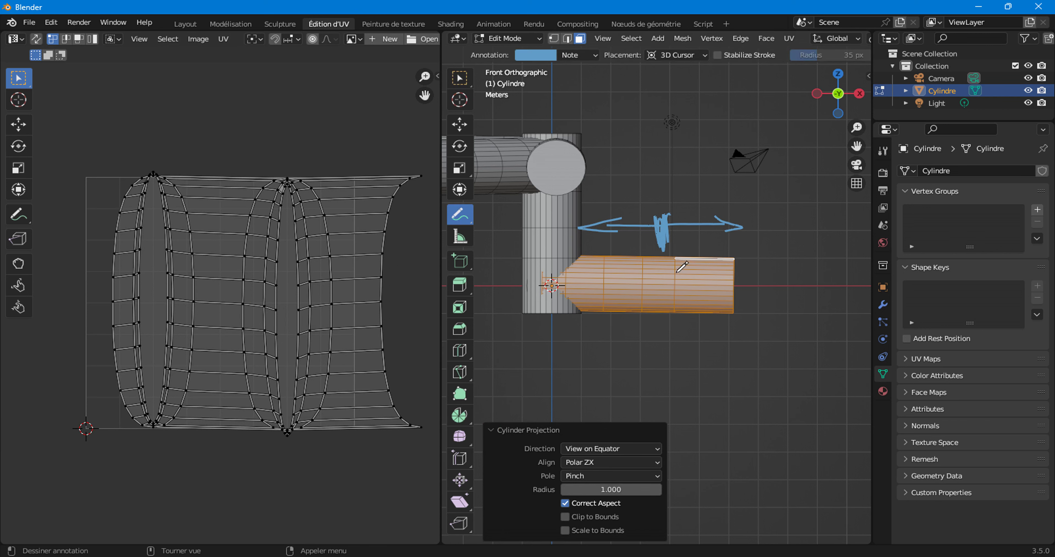
mouse_move(601, 360)
left_mouse_down()
mouse_move(587, 350)
mouse_move(595, 346)
left_mouse_up()
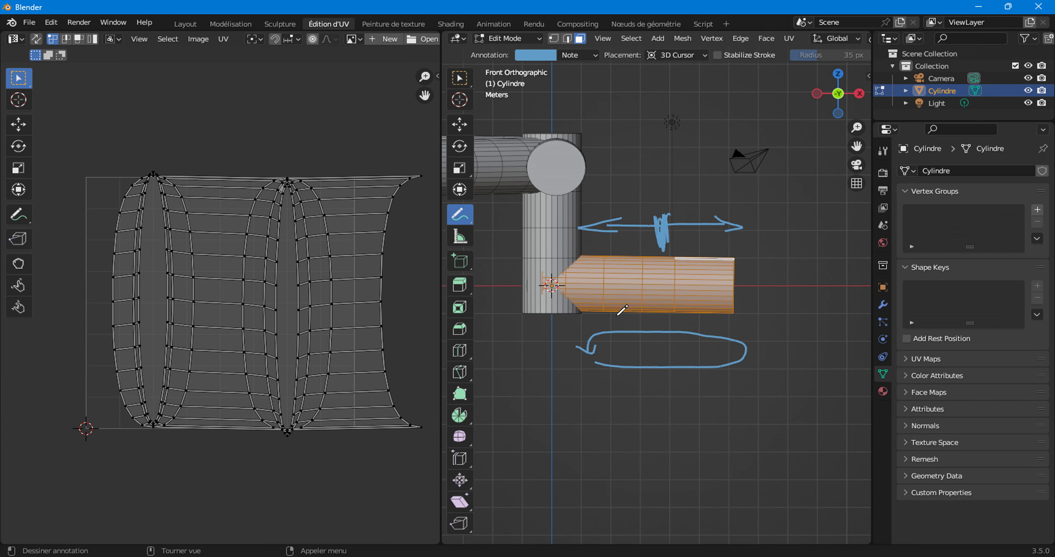
left_click_drag(764, 320, 788, 309)
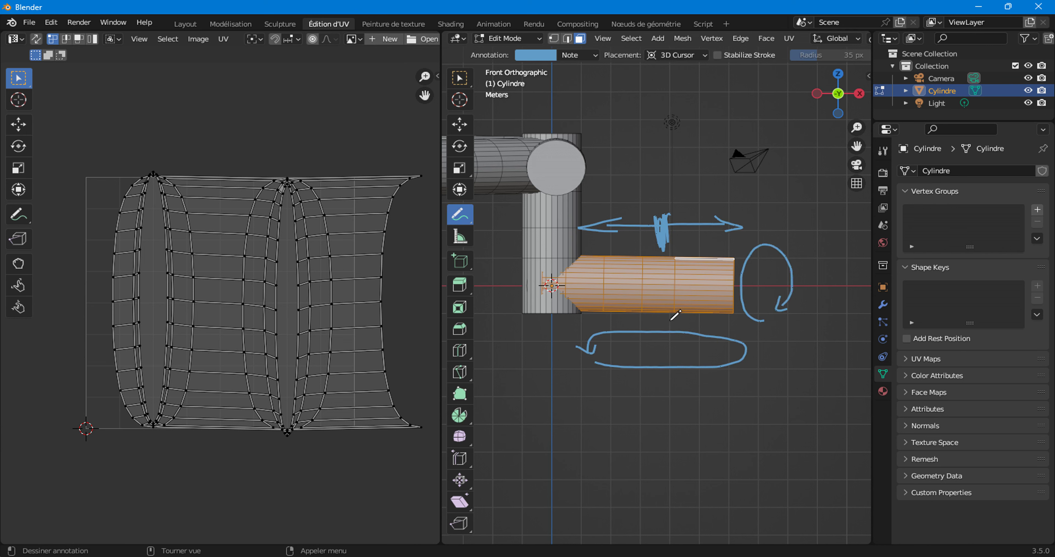
Reapply the lower section's cylinder projection with Align set to Polar ZY.
left_click(788, 38)
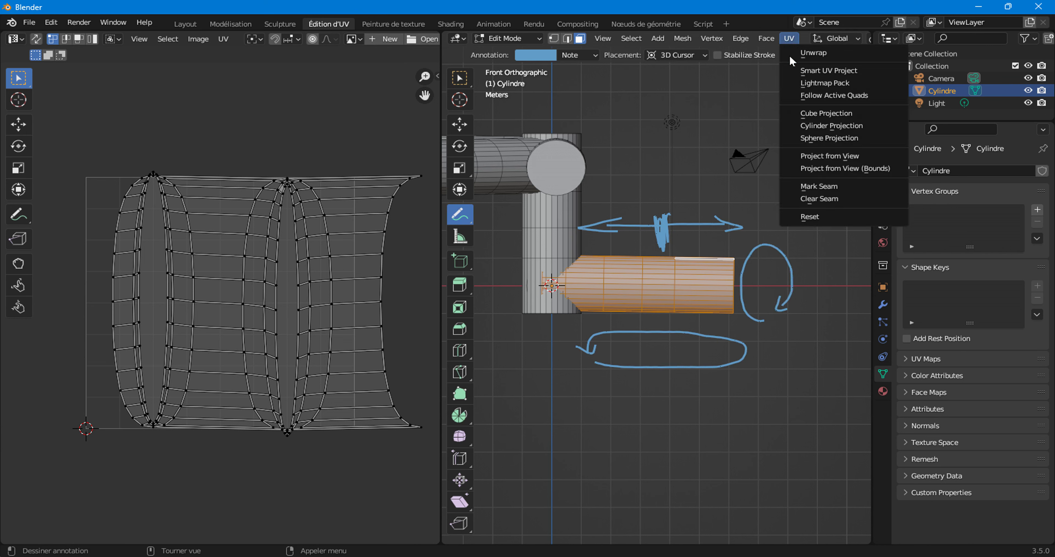
left_click(807, 124)
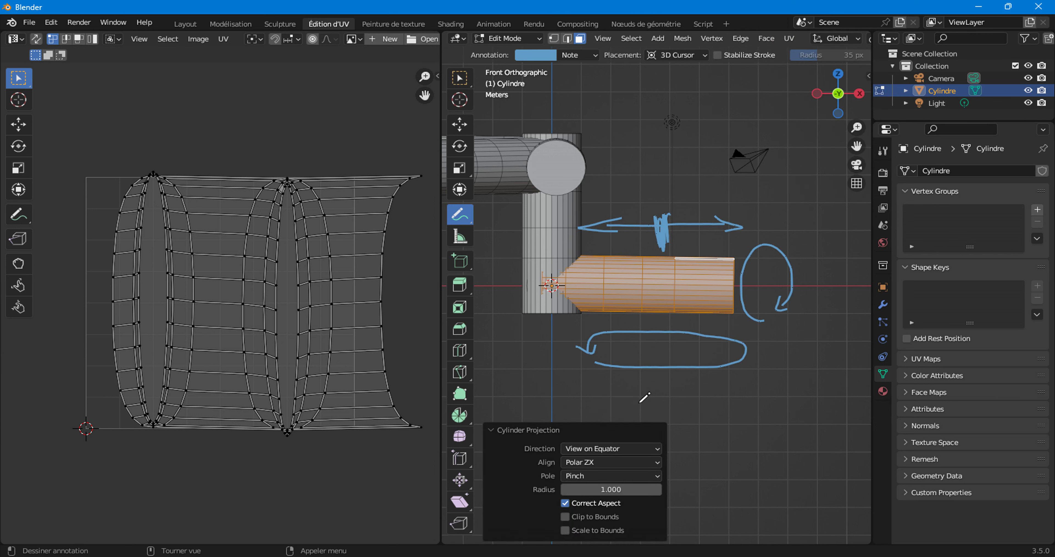
left_click(612, 449)
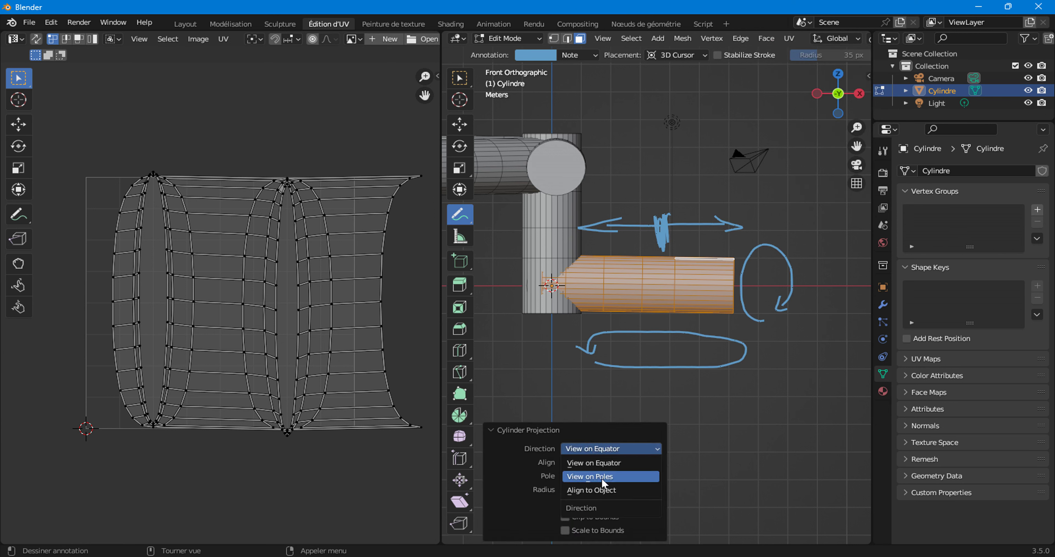
left_click(596, 462)
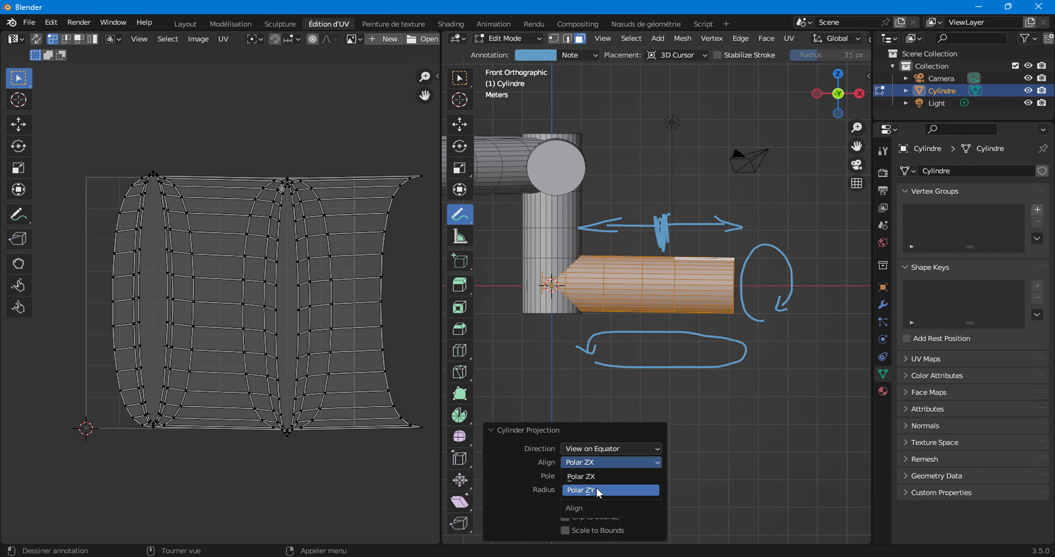
left_click(597, 490)
scroll(247, 258, "down", 5)
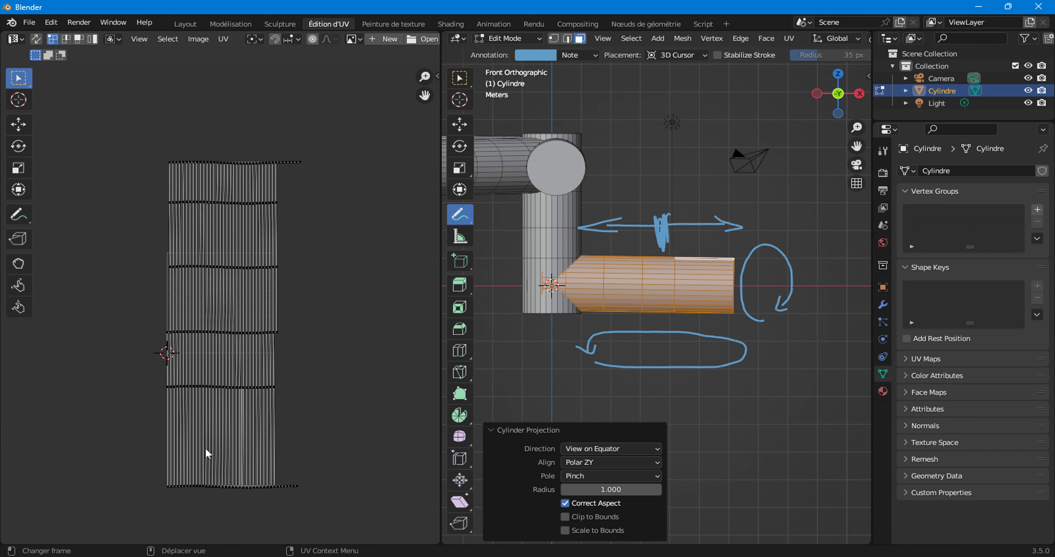
scroll(232, 306, "up", 3)
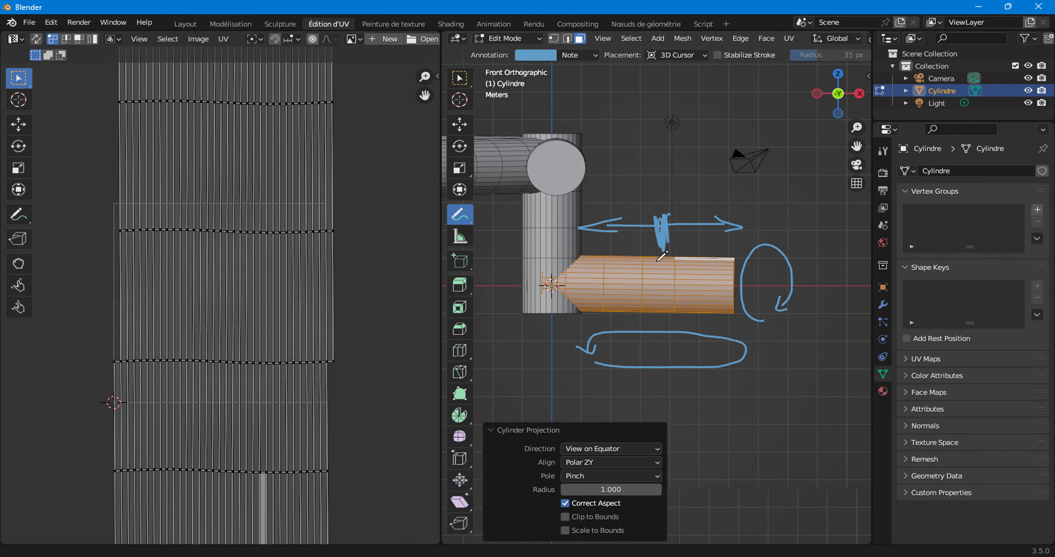
Annotate a loop above the upper pipe, then clear the selection.
middle_click_drag(562, 262, 796, 303, "shift")
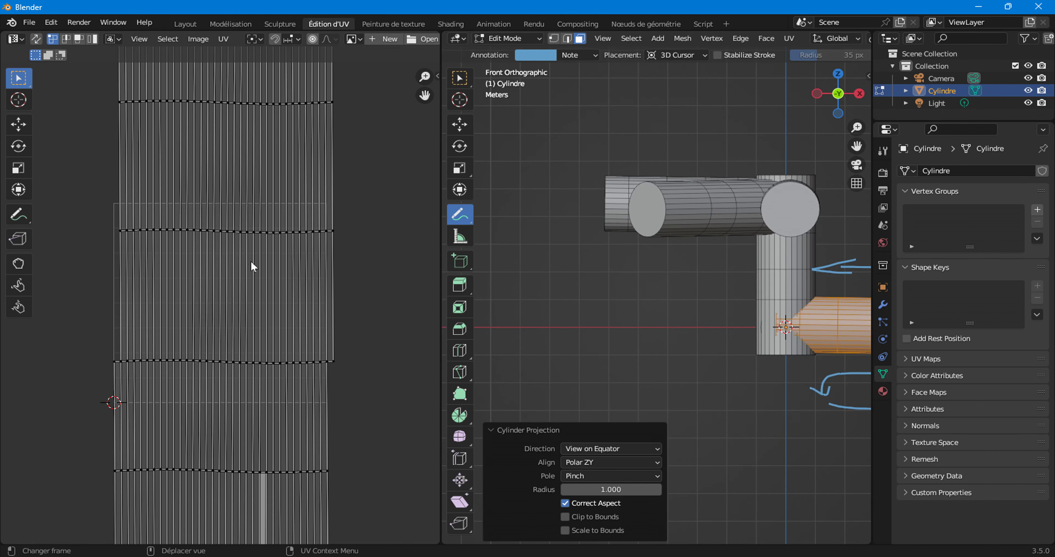
middle_click_drag(859, 313, 766, 296, "shift")
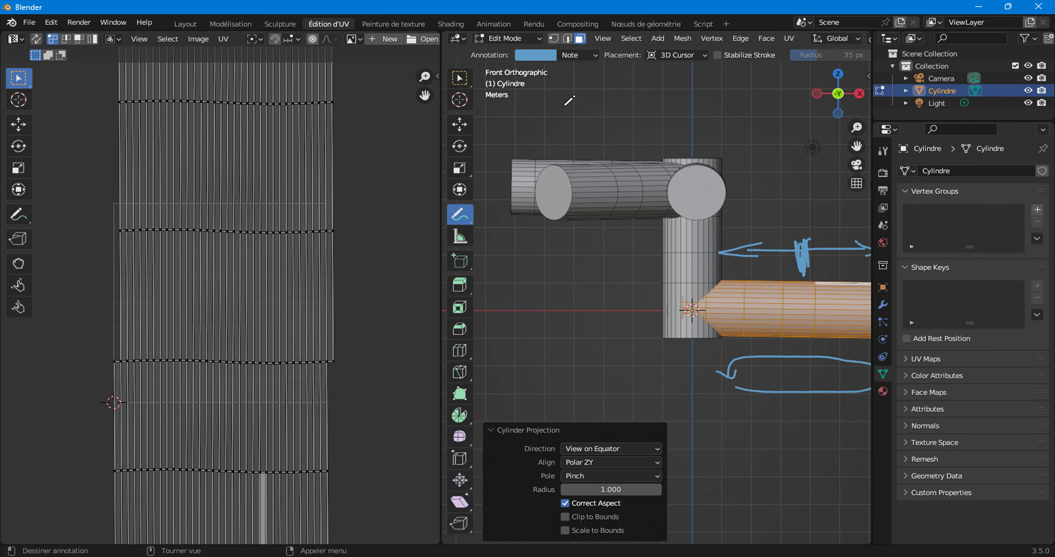
mouse_move(599, 91)
left_mouse_down()
mouse_move(733, 91)
mouse_move(569, 101)
mouse_move(592, 107)
left_mouse_up()
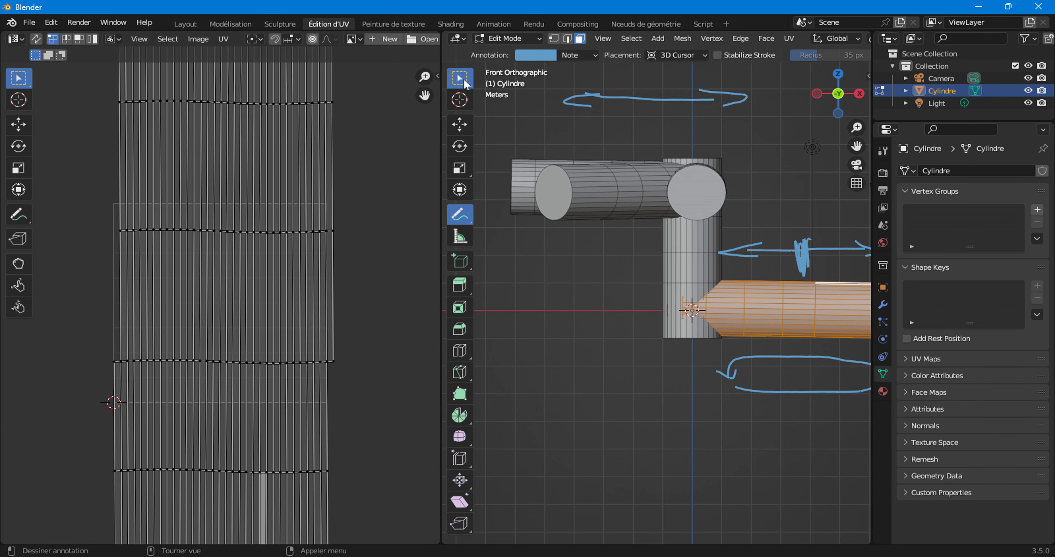
left_click(459, 77)
left_click_drag(524, 174, 525, 174)
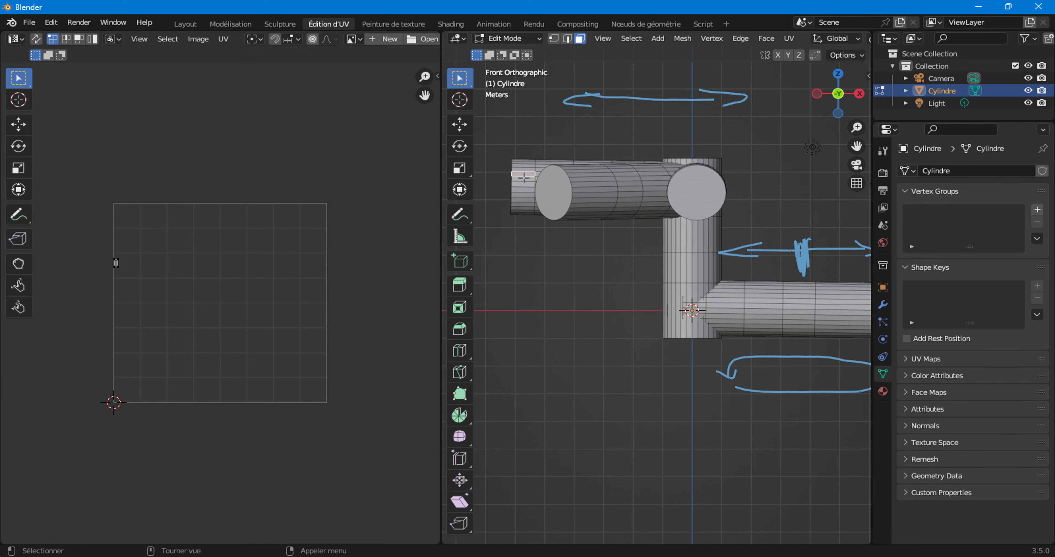
Select the upper section up to its seams and cylinder-project its UVs.
key("l")
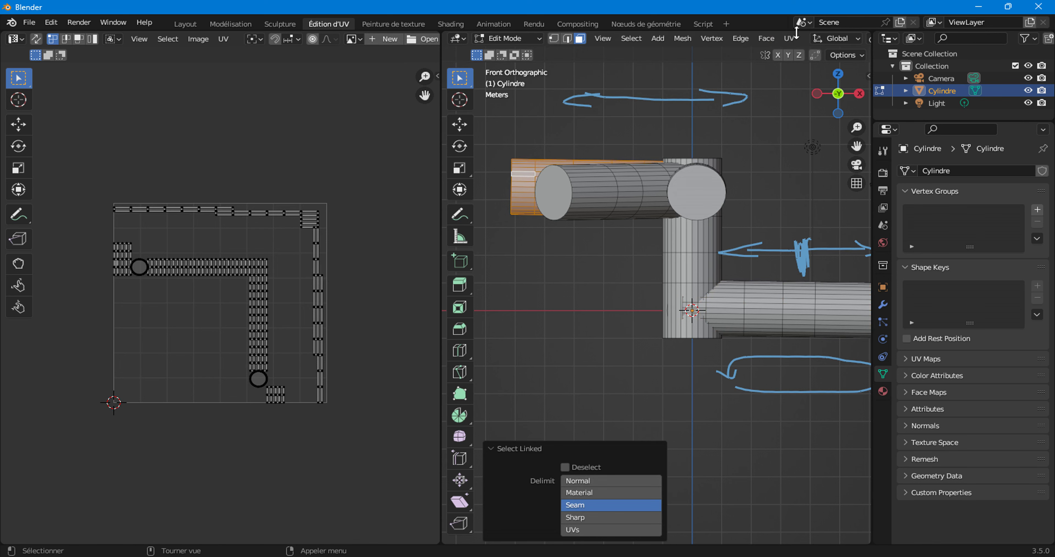
left_click(789, 39)
left_click(816, 129)
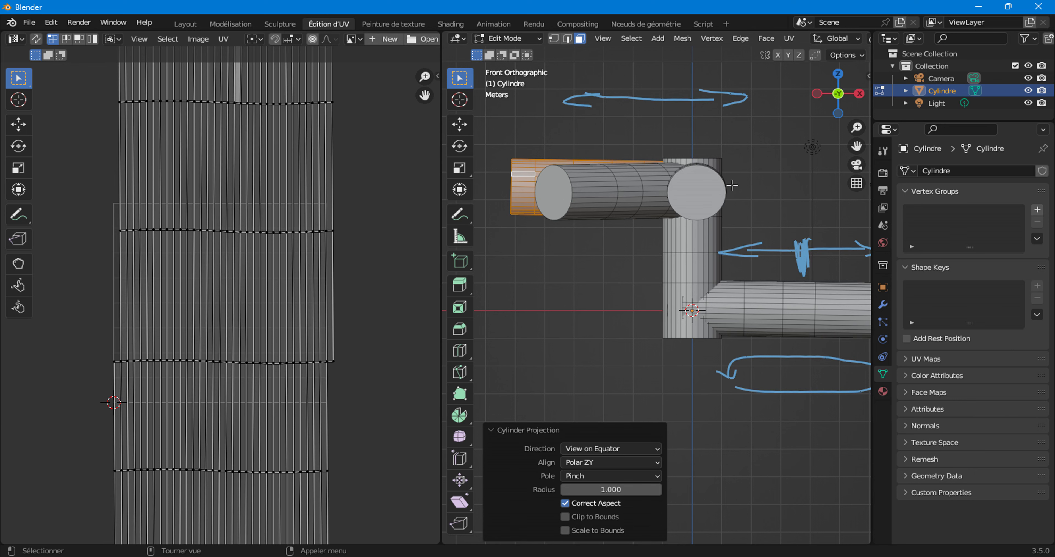
From Right Orthographic view, reselect the upper section and cylinder-project it again.
left_click(859, 93)
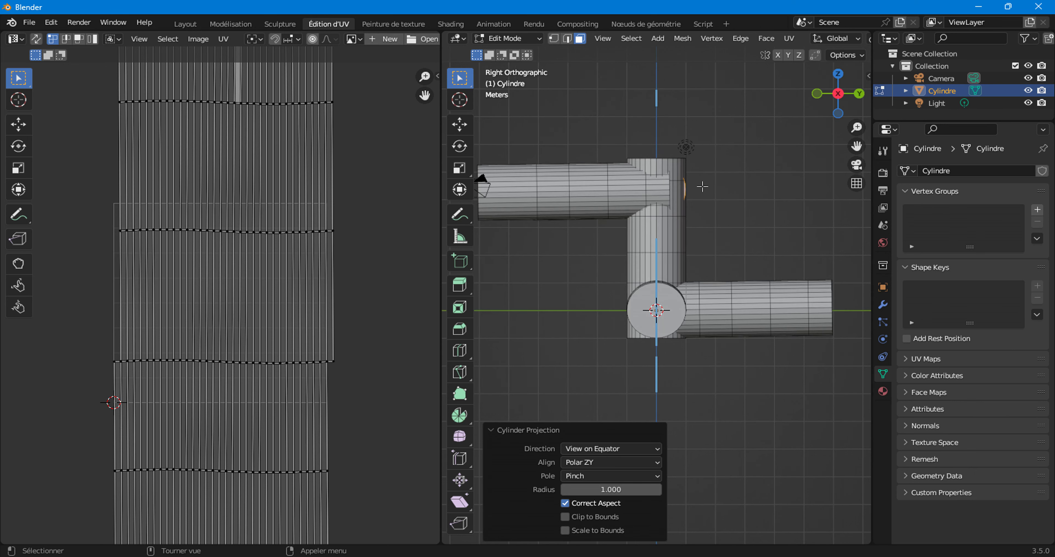
left_click(582, 192)
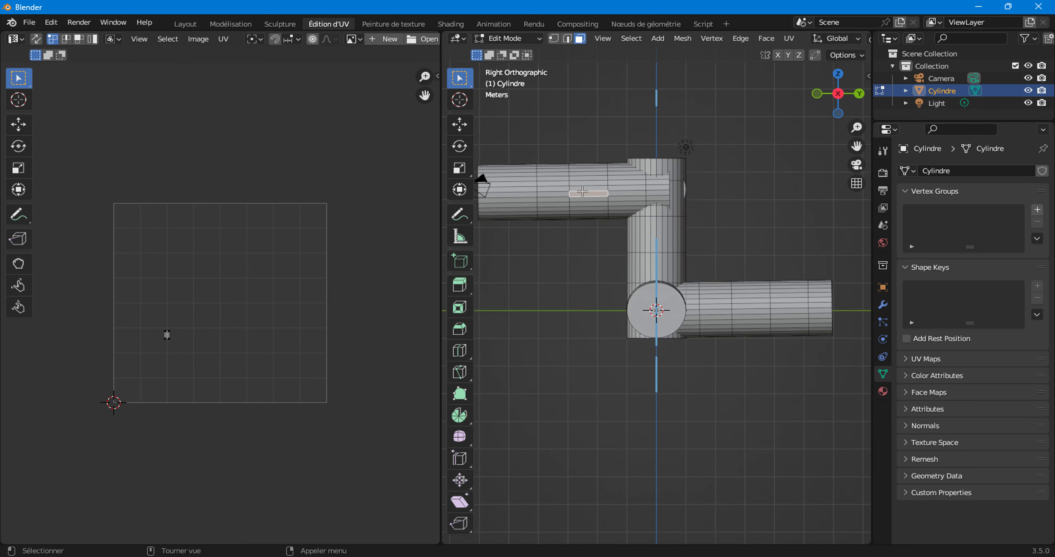
key("ctrl+l")
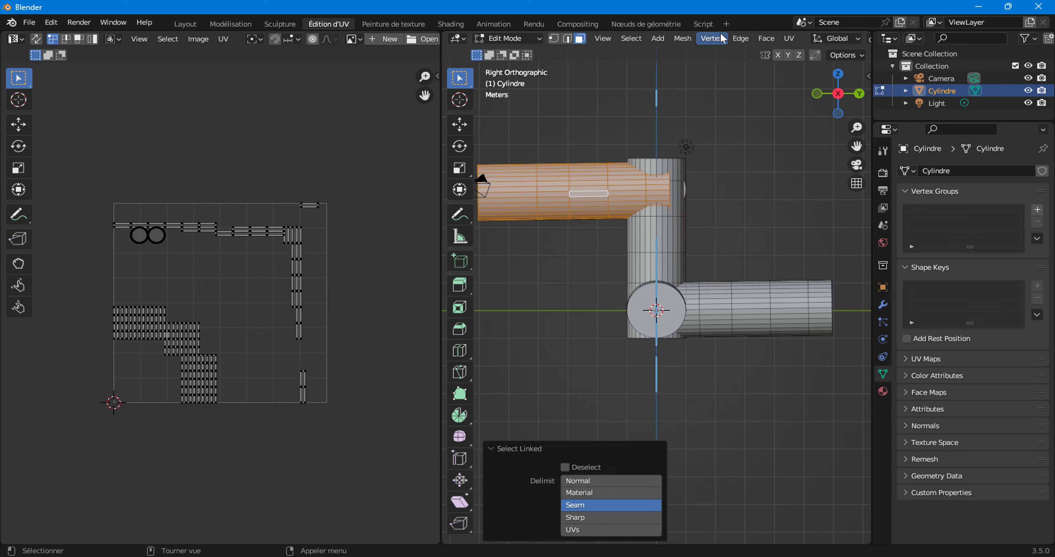
left_click(789, 38)
left_click(812, 126)
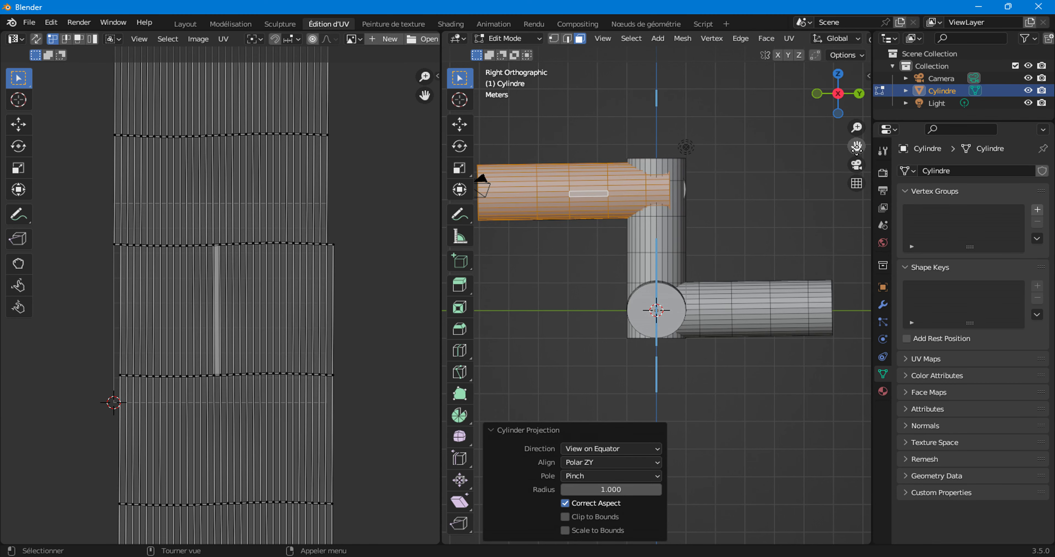
left_click_drag(856, 146, 915, 163)
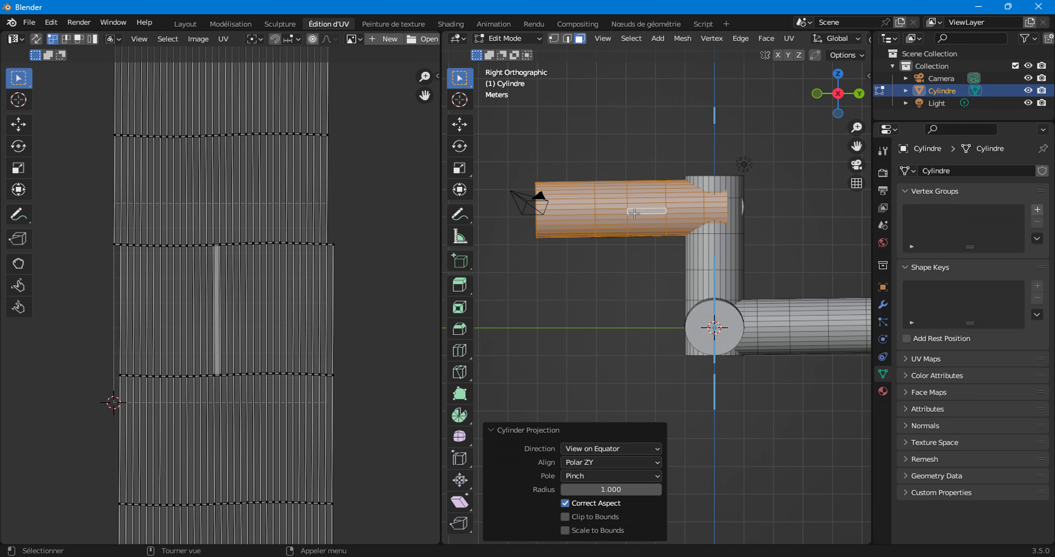
Switch to the Annotate tool and return to the side view of the pipe.
left_click(459, 216)
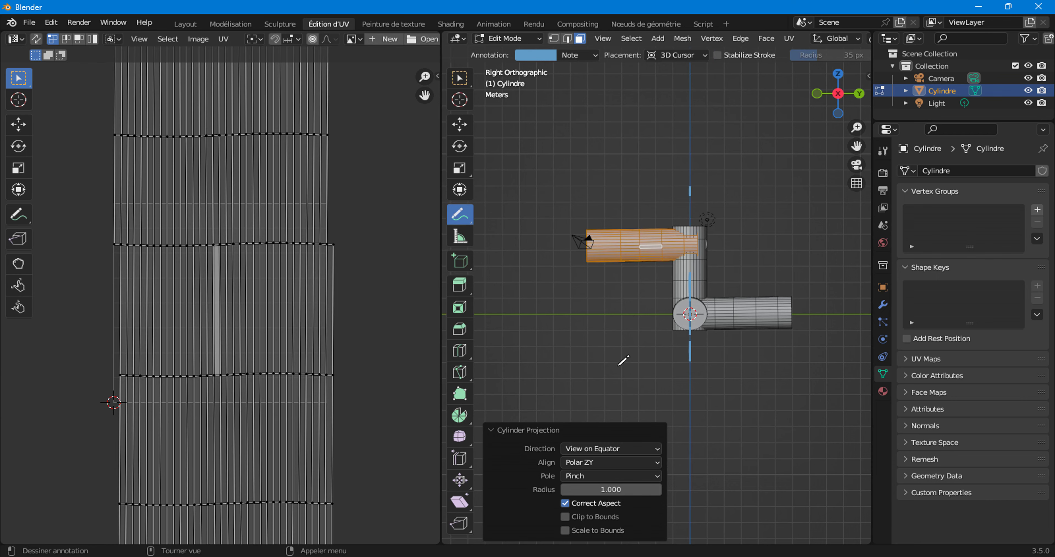
scroll(650, 273, "up", 2)
scroll(666, 283, "up", 1)
mouse_move(666, 282)
middle_mouse_down()
mouse_move(666, 299)
mouse_move(688, 301)
mouse_move(680, 282)
middle_mouse_up()
key("KP_3")
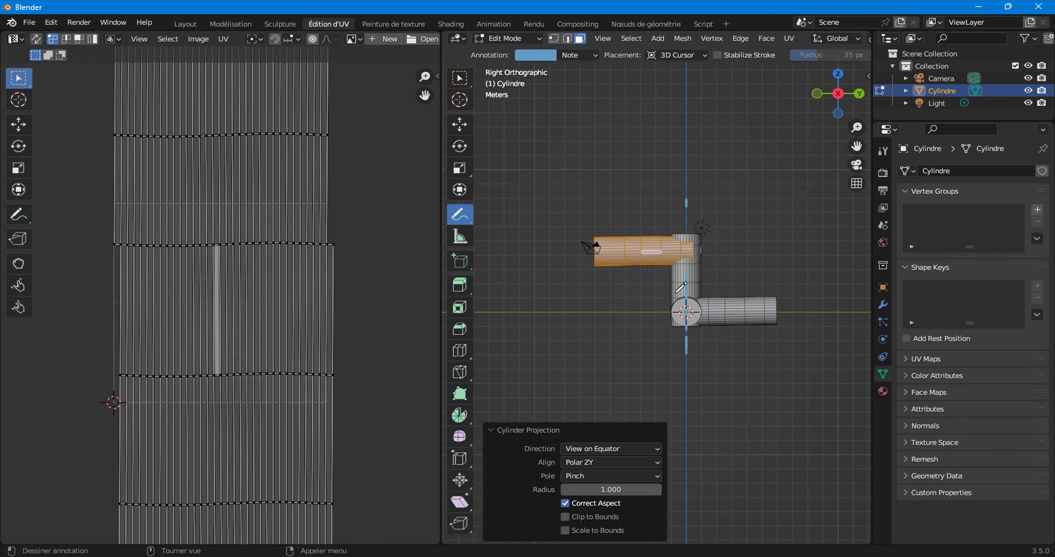
scroll(680, 287, "down", 3)
Sketch a cylinder outline pierced by a horizontal axis arrow, then zoom back.
mouse_move(550, 112)
left_mouse_down()
mouse_move(598, 109)
mouse_move(548, 105)
left_mouse_up()
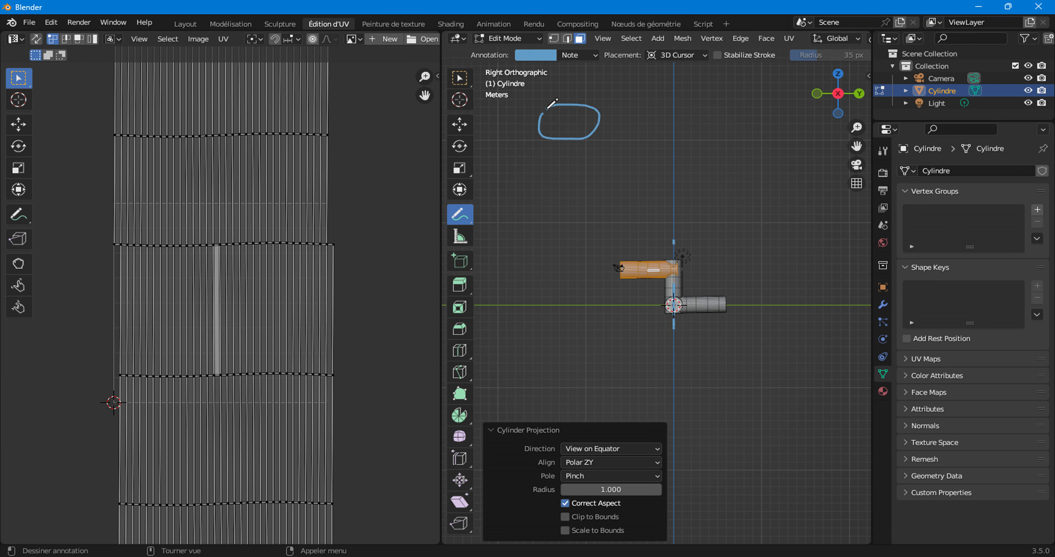
left_click_drag(542, 186, 558, 186)
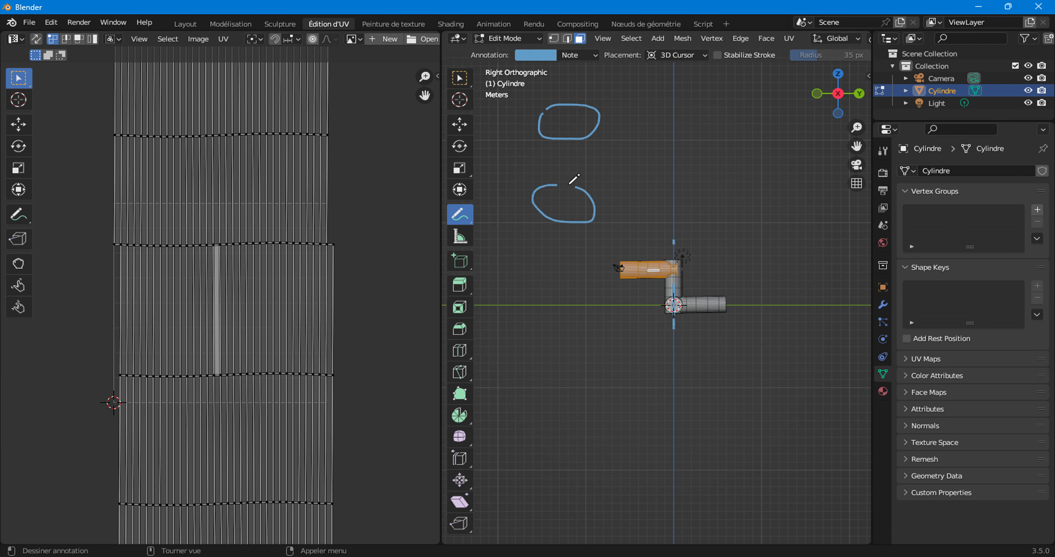
left_click_drag(539, 138, 534, 204)
left_click_drag(604, 122, 591, 210)
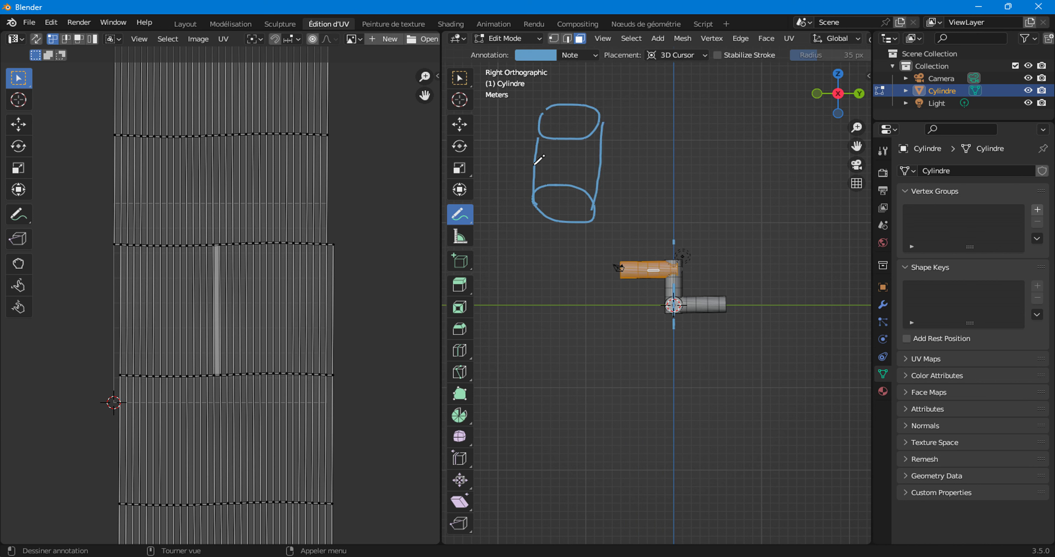
left_click_drag(534, 164, 696, 167)
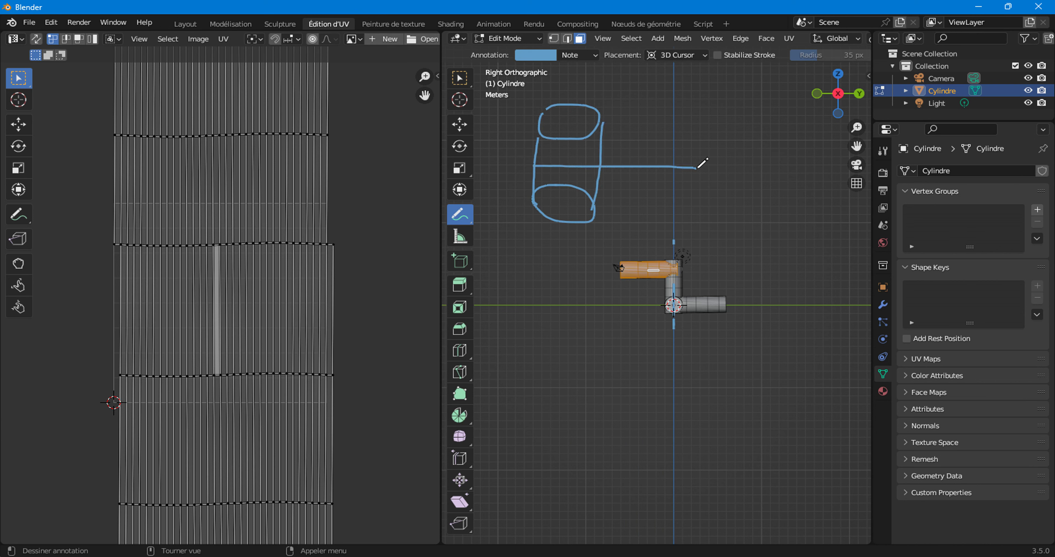
mouse_move(551, 166)
left_mouse_down()
mouse_move(497, 161)
mouse_move(536, 165)
left_mouse_up()
mouse_move(697, 144)
left_mouse_down()
mouse_move(697, 165)
mouse_move(698, 139)
mouse_move(721, 155)
mouse_move(695, 179)
mouse_move(704, 177)
mouse_move(699, 155)
mouse_move(697, 184)
left_mouse_up()
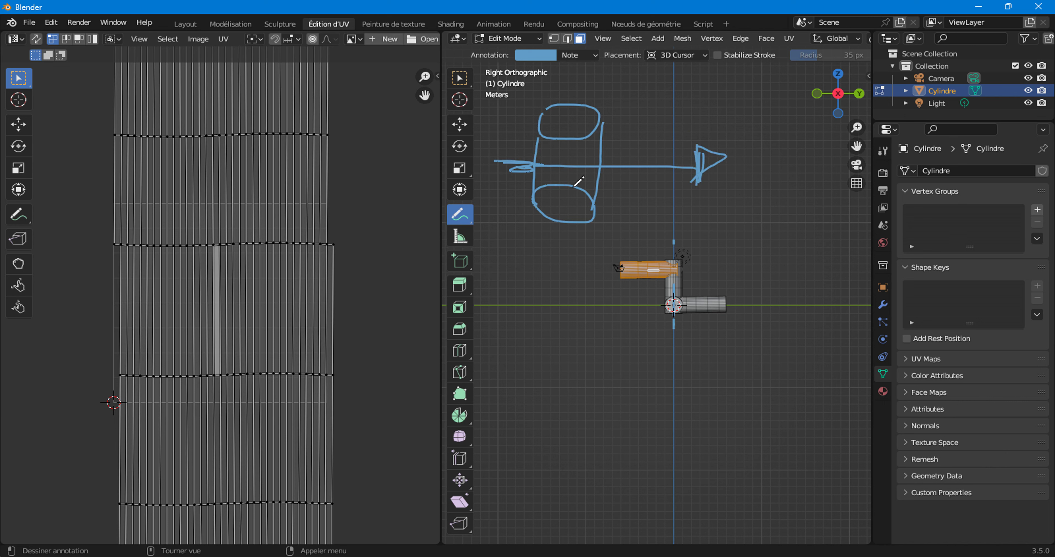
scroll(754, 344, "up", 5)
scroll(748, 336, "up", 1)
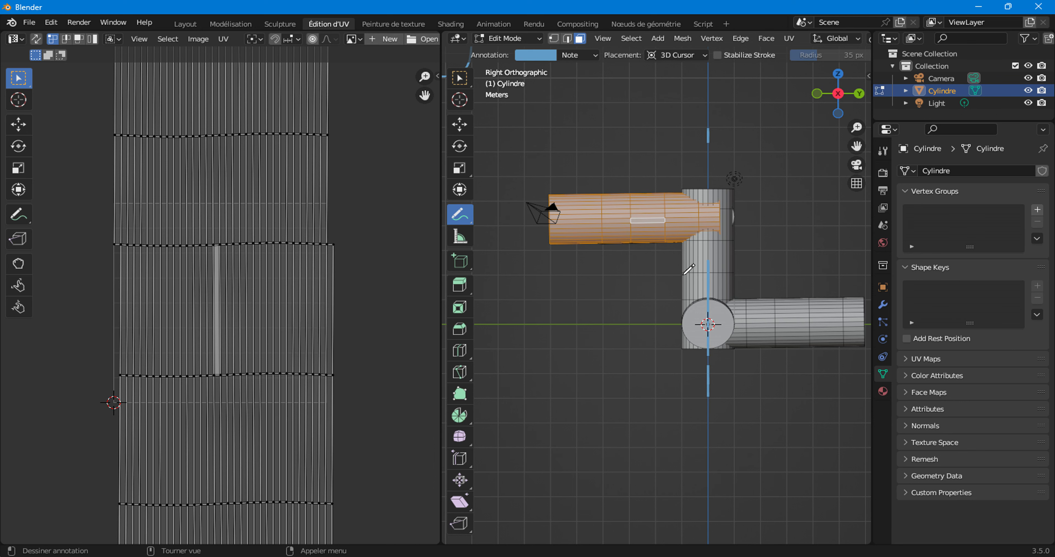
Select the lower horizontal branch up to its seams and cylinder-project its UVs.
mouse_move(770, 310)
middle_mouse_down("shift")
mouse_move(608, 289)
mouse_move(670, 245)
middle_mouse_up("shift")
scroll(619, 289, "up", 4)
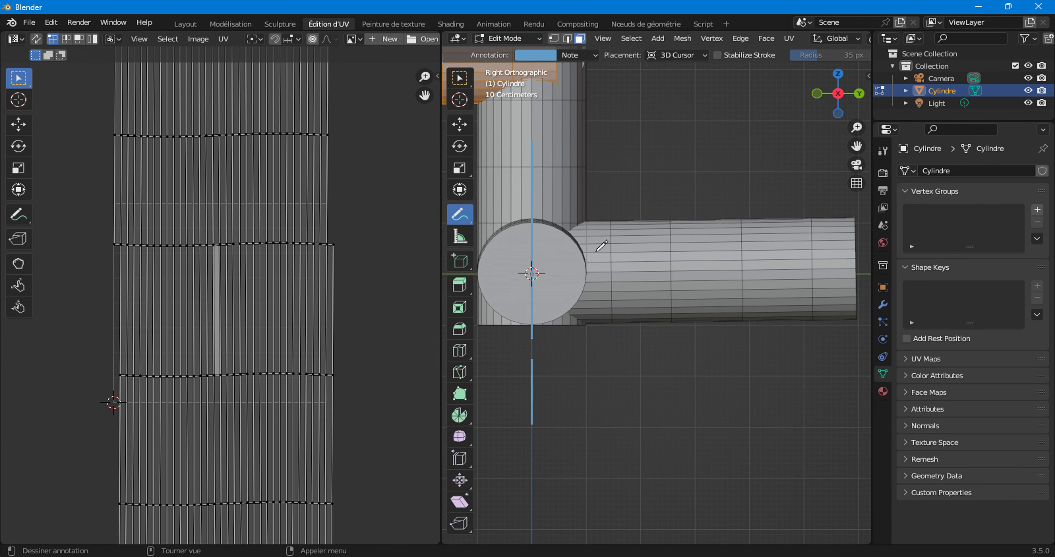
scroll(697, 296, "down", 1)
scroll(697, 294, "down", 2)
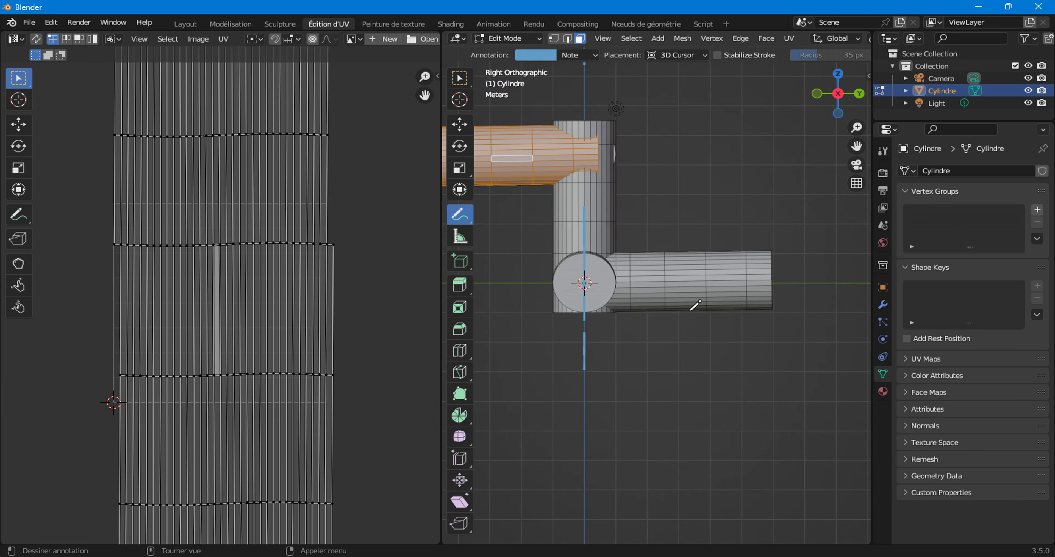
left_click(463, 78)
left_click(693, 280)
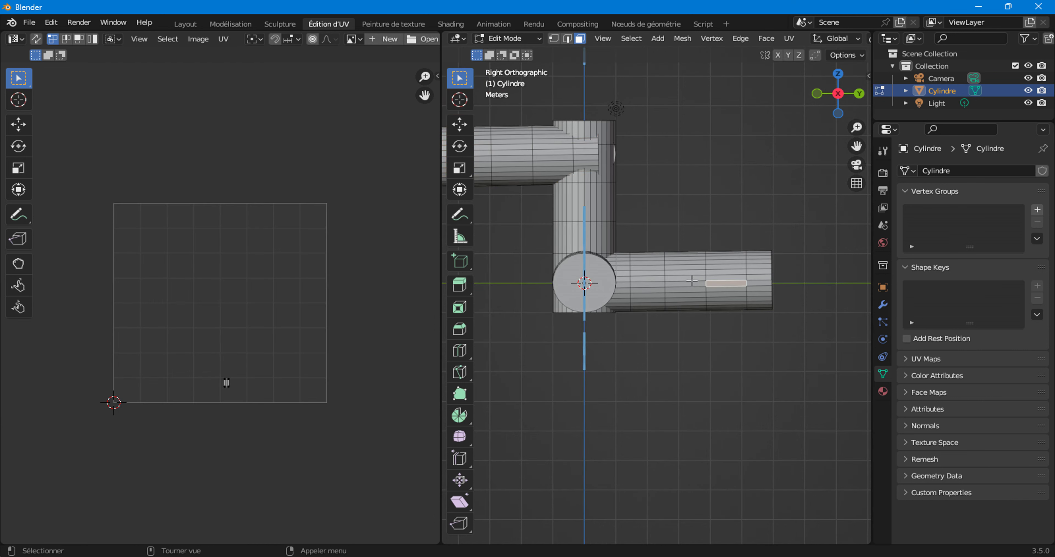
key("ctrl+l")
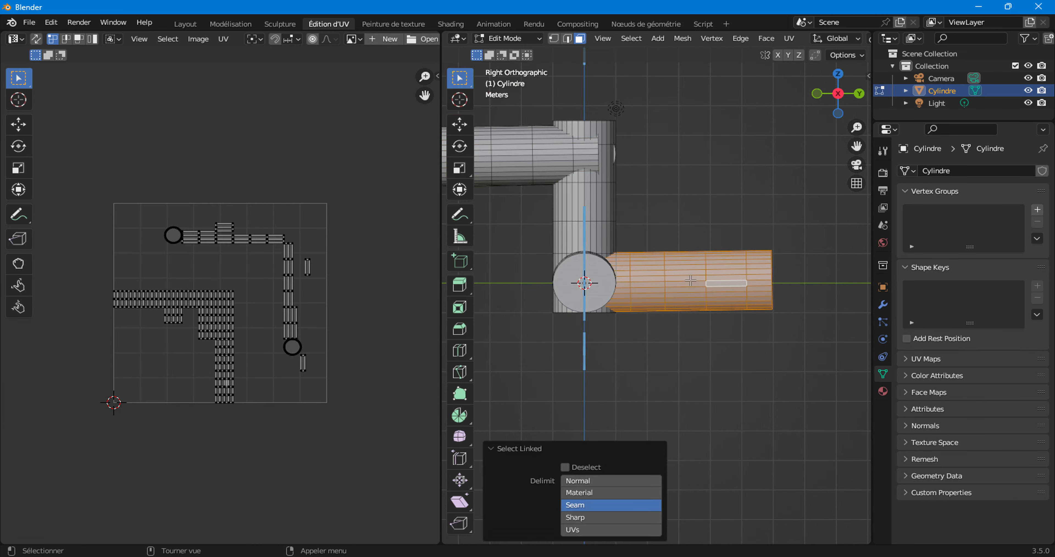
left_click(788, 38)
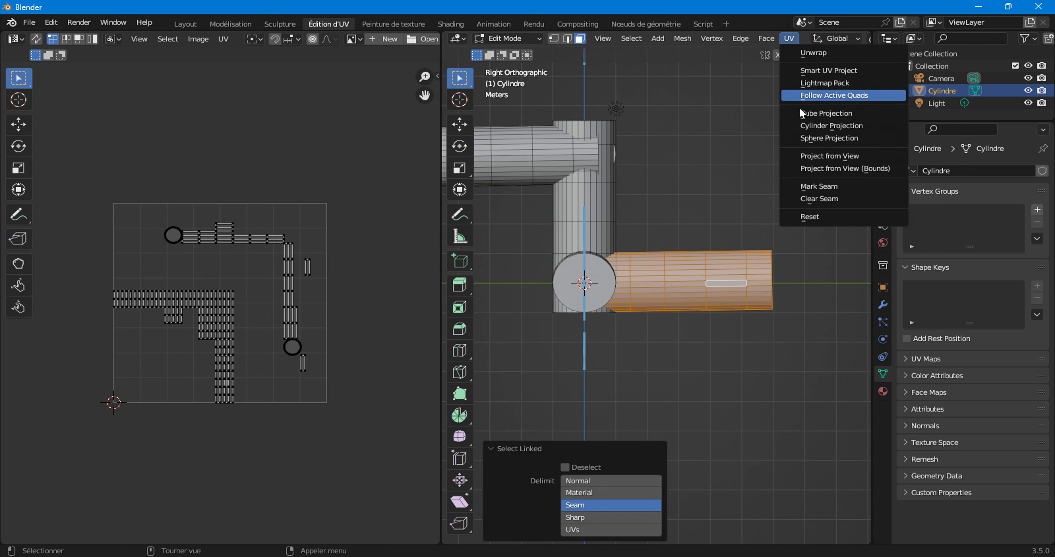
left_click(809, 123)
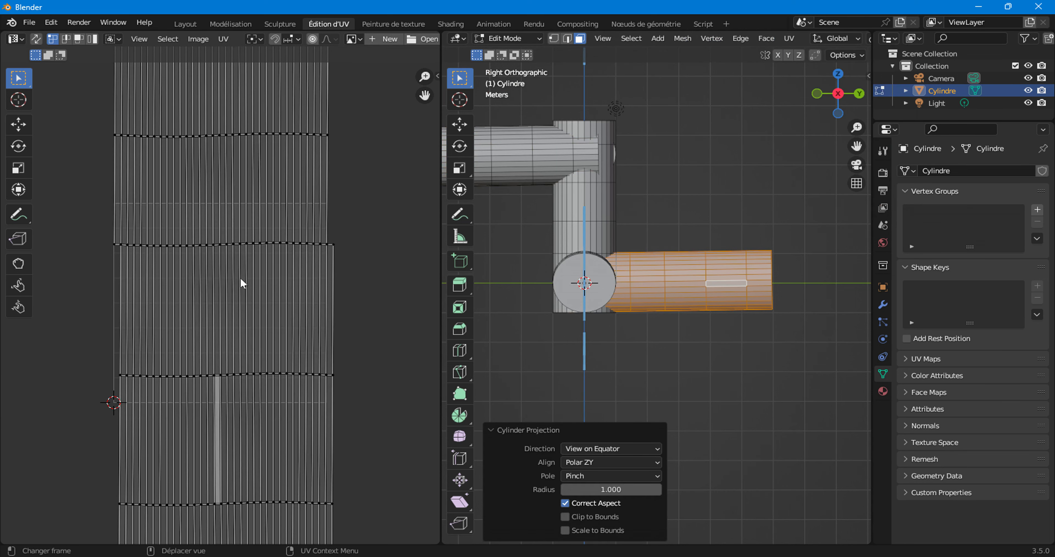
Select the vertical section in front view and cylinder-project it with Polar ZX alignment.
left_click(593, 217)
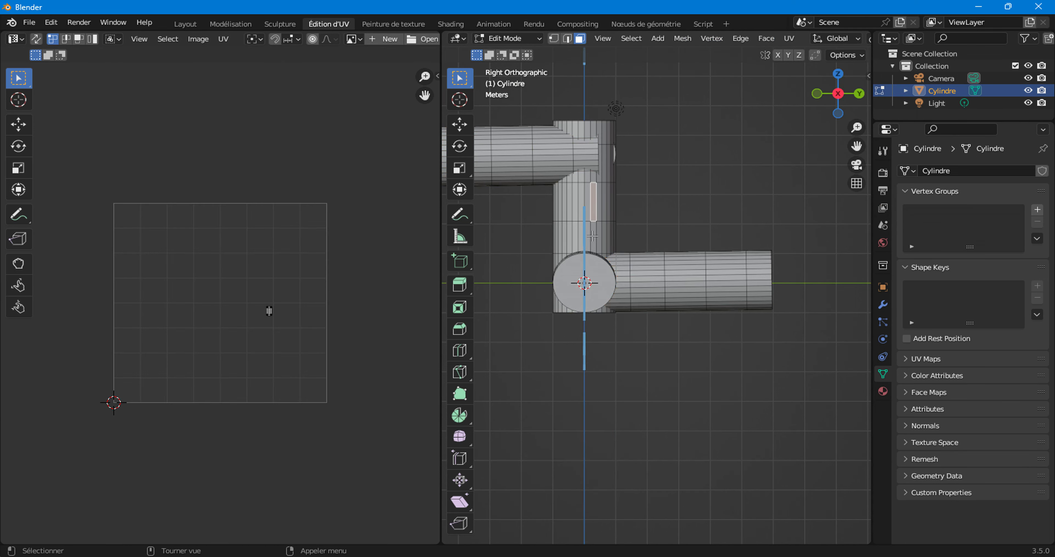
left_click(816, 93)
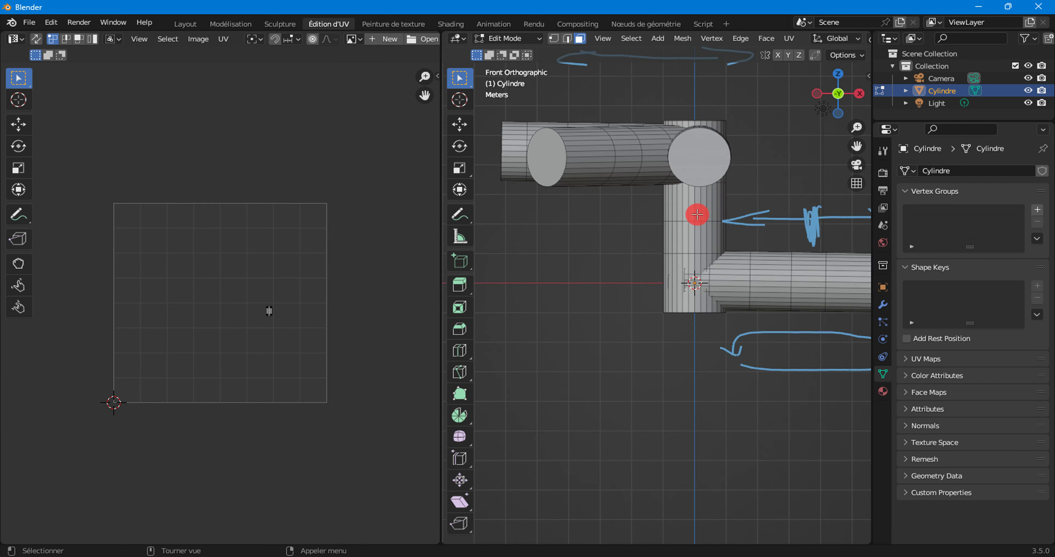
key("l")
scroll(718, 242, "up", 2)
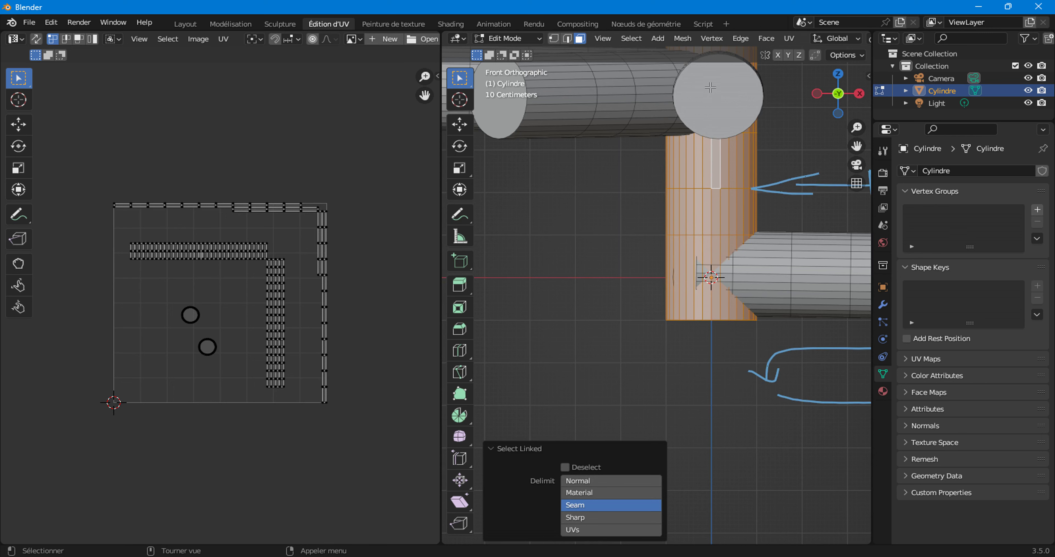
left_click(789, 39)
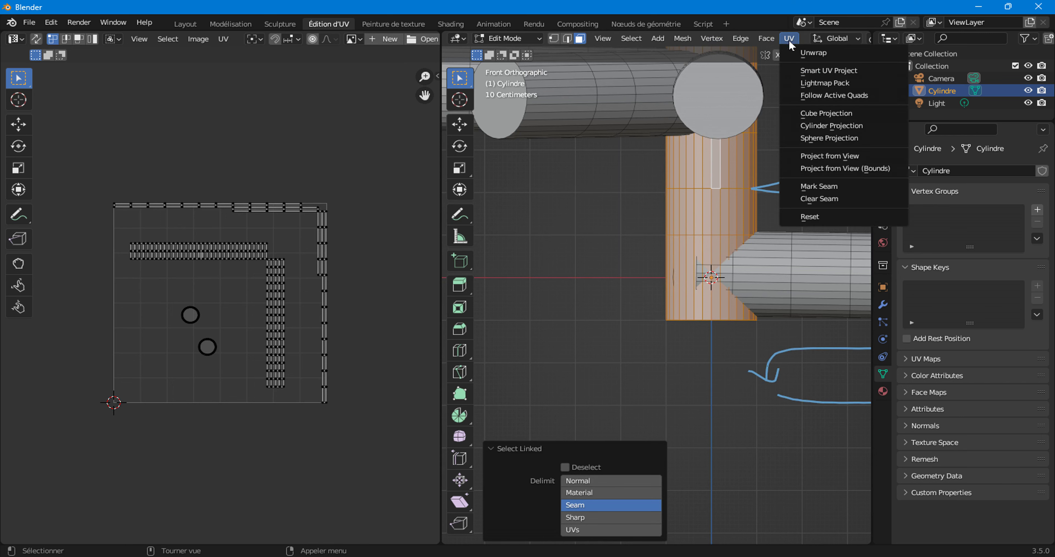
left_click(804, 127)
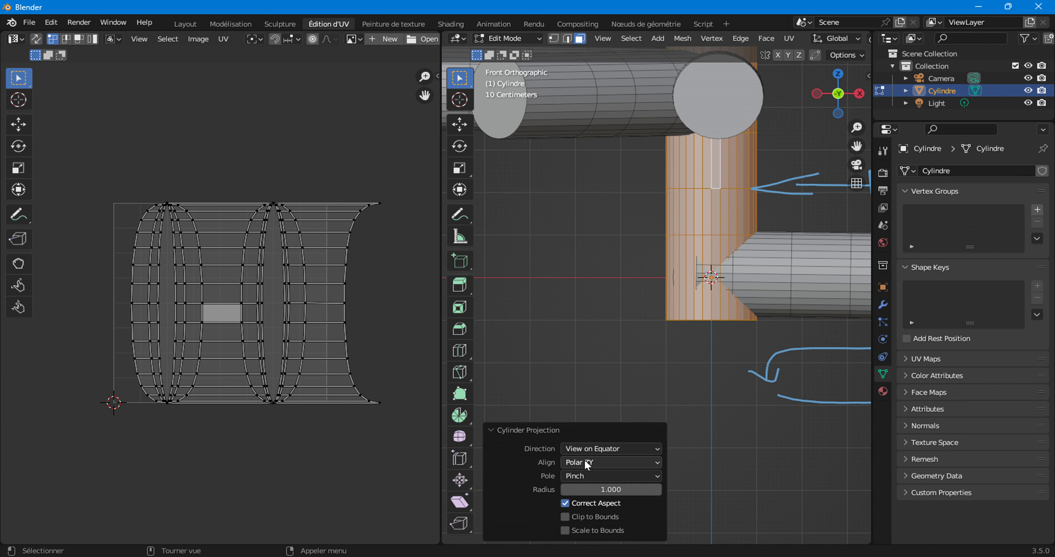
left_click(594, 463)
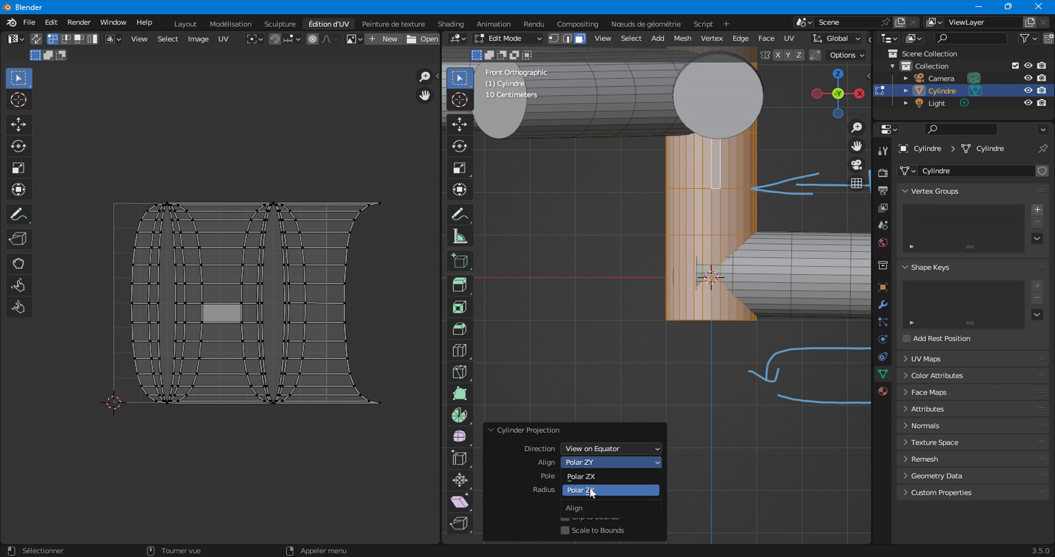
left_click(596, 477)
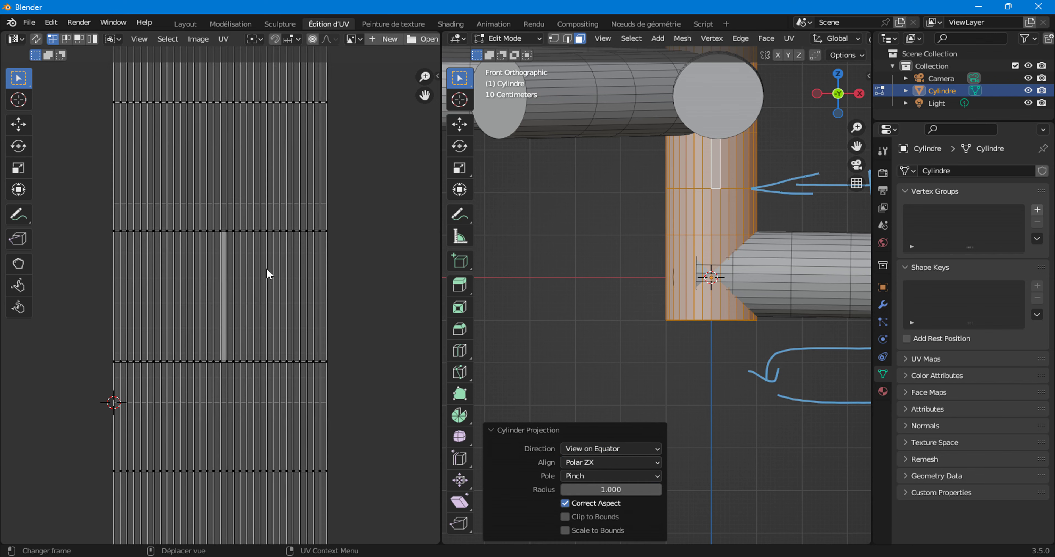
scroll(268, 298, "down", 3)
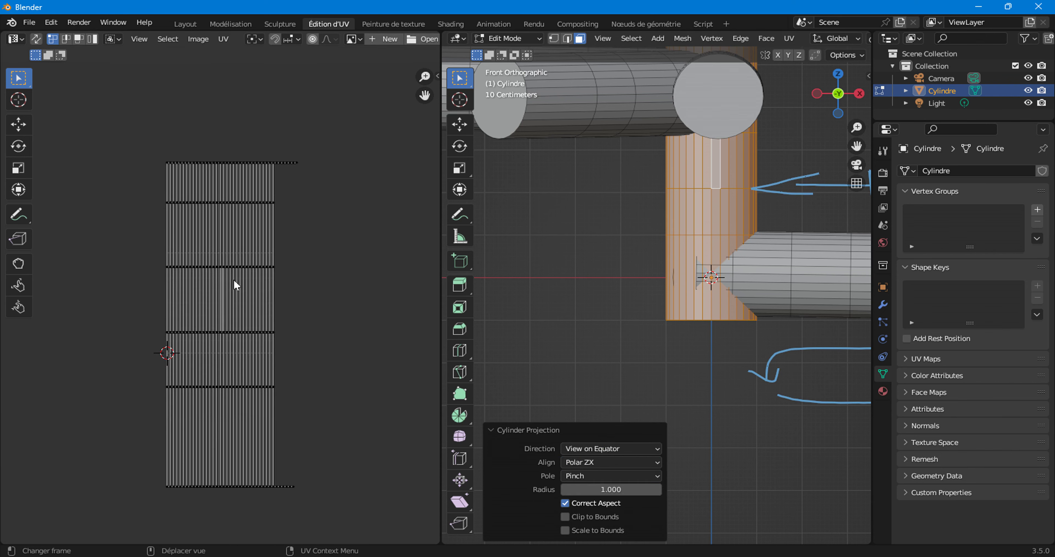
scroll(676, 246, "down", 3)
middle_click_drag(676, 245, 681, 210)
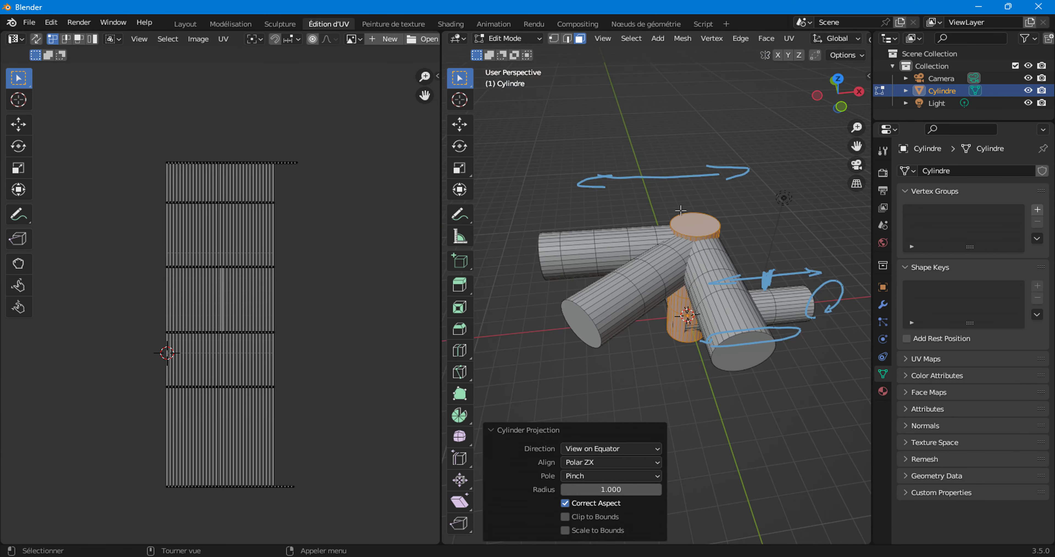
Pick a face on the angled 45° branch and frame it in Top view.
left_click(651, 283)
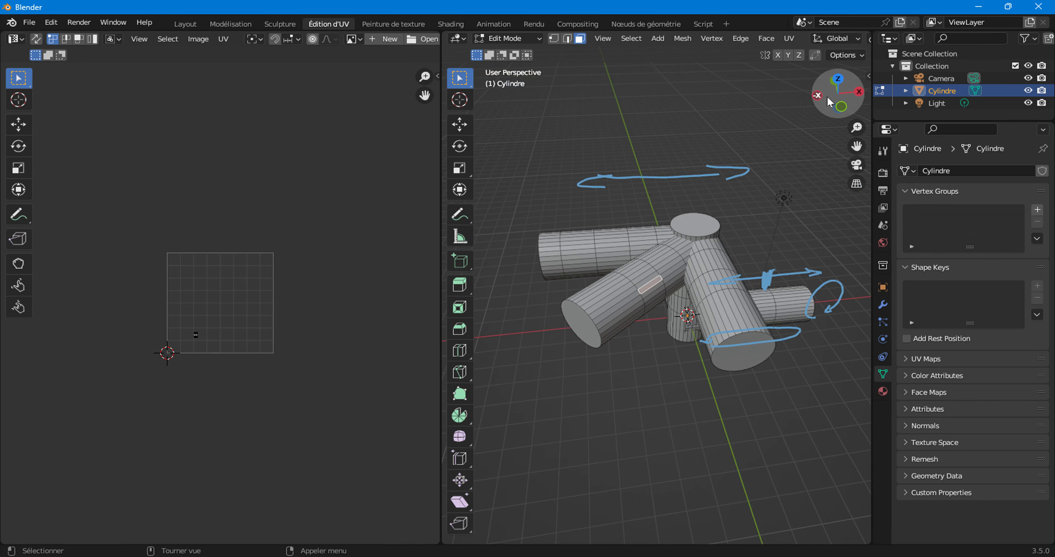
left_click(838, 79)
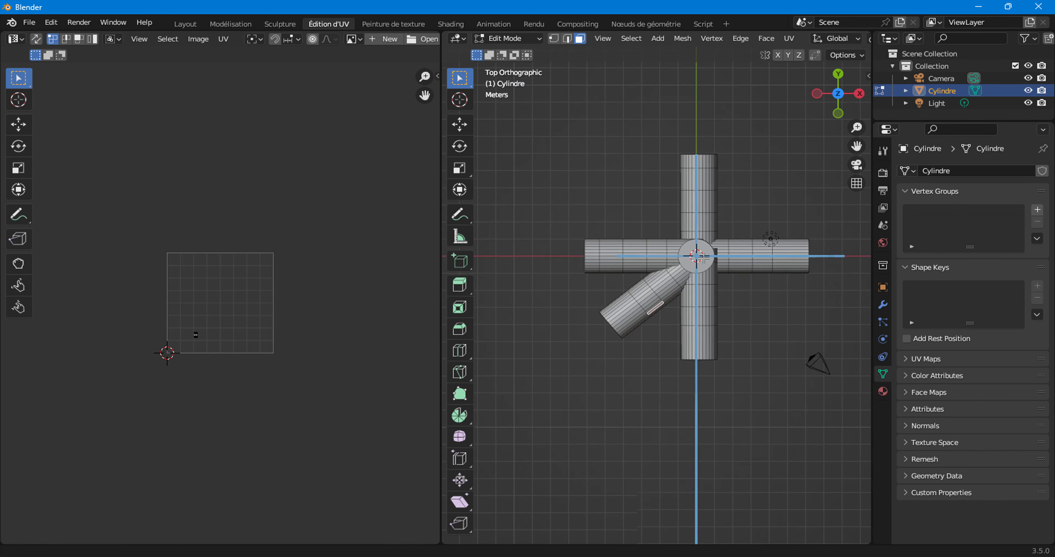
scroll(688, 249, "up", 2)
scroll(655, 238, "up", 1)
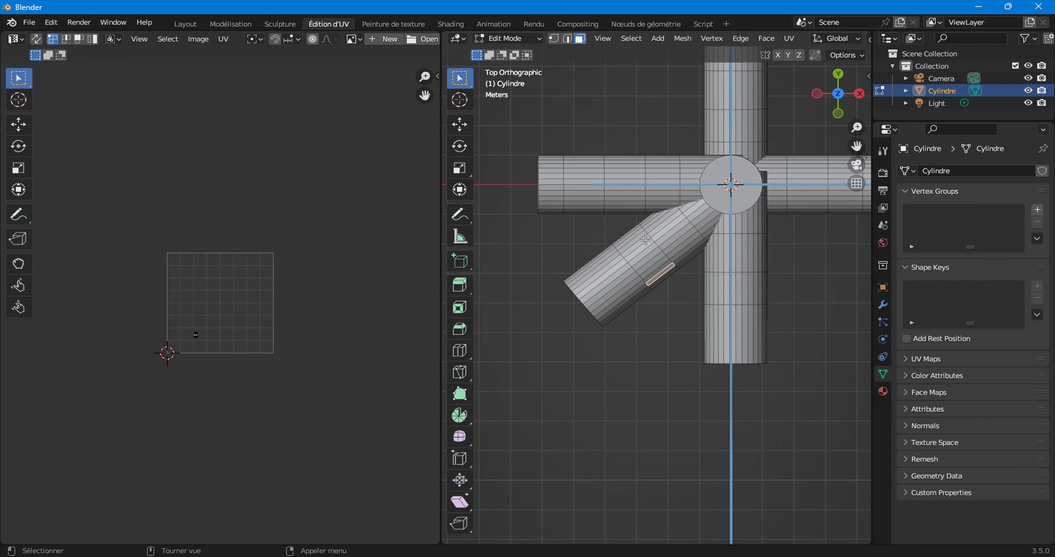
mouse_move(655, 240)
middle_mouse_down()
mouse_move(684, 263)
mouse_move(620, 149)
middle_mouse_up()
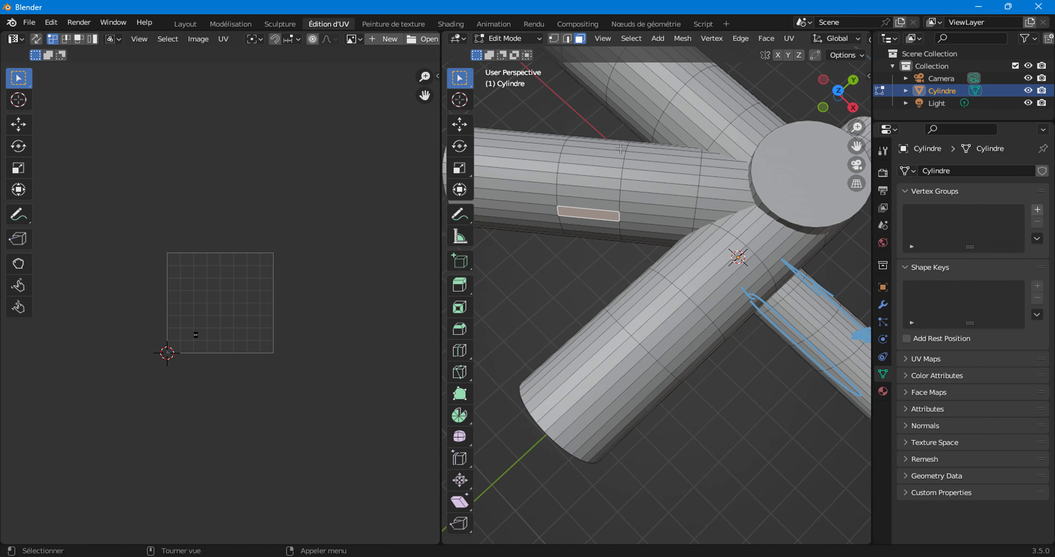
mouse_move(668, 241)
middle_mouse_down()
mouse_move(655, 229)
mouse_move(675, 192)
middle_mouse_up()
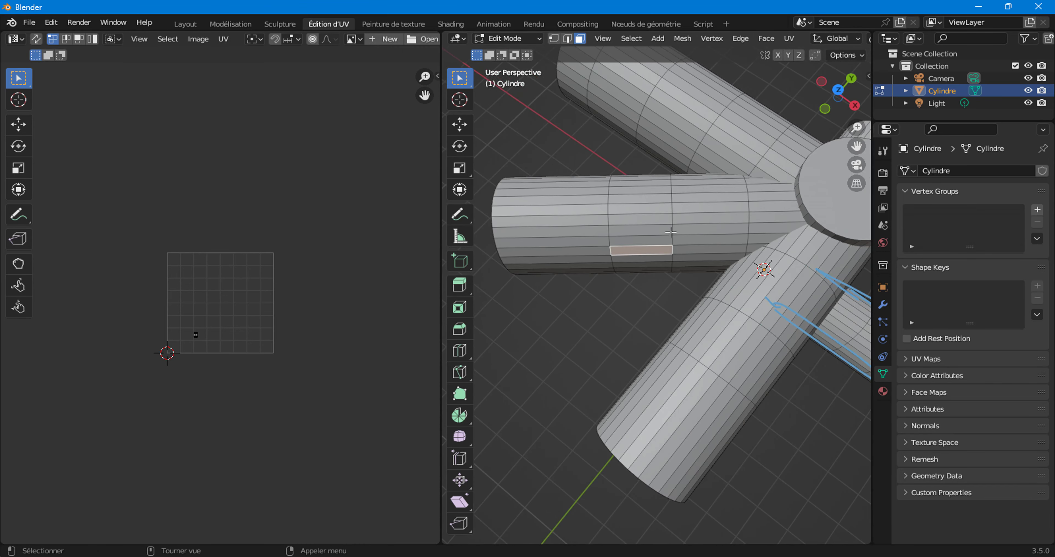
left_click(838, 90)
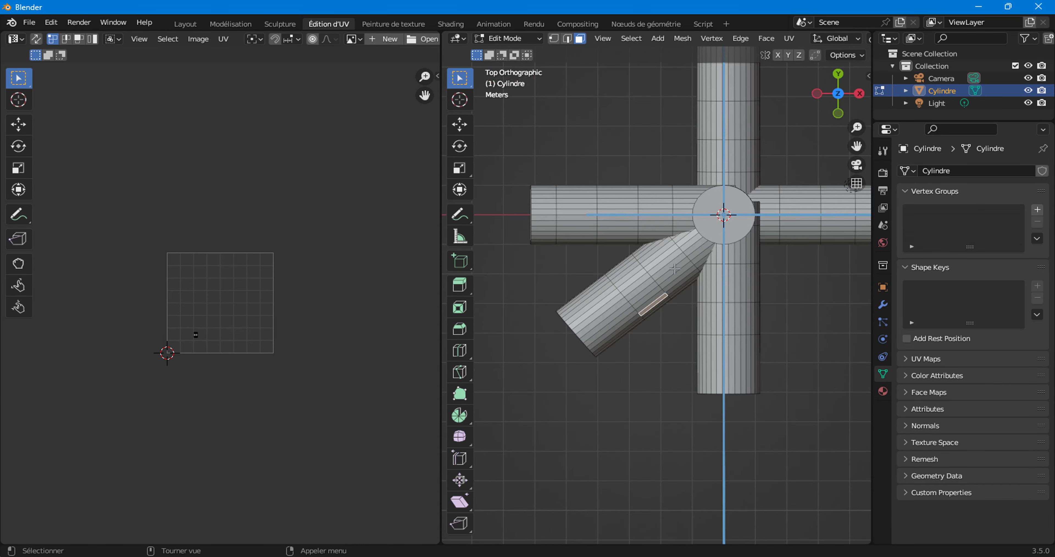
left_click(641, 281)
Select the angled branch and cylinder-project it with Polar ZY alignment.
key("l")
left_click(789, 39)
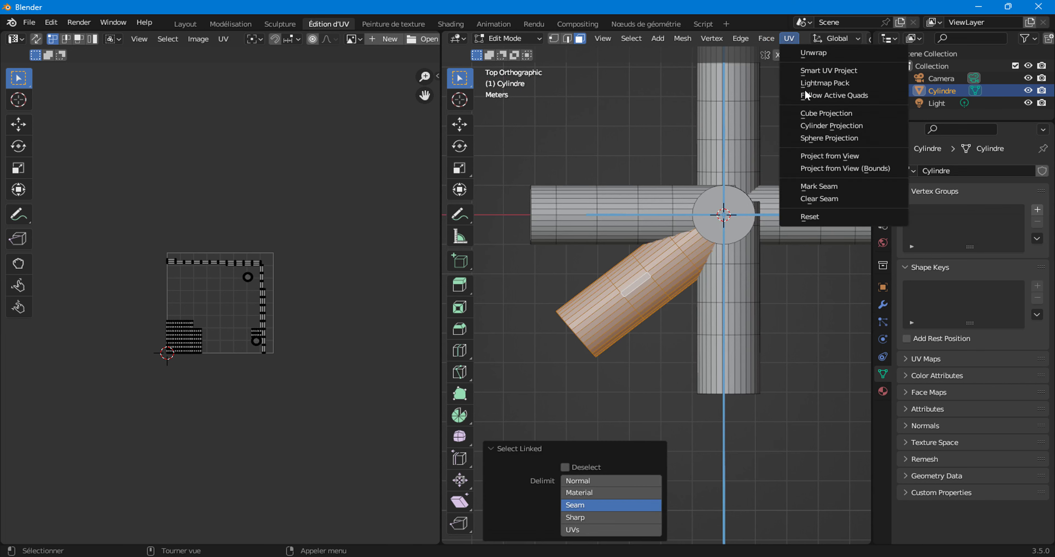
left_click(809, 124)
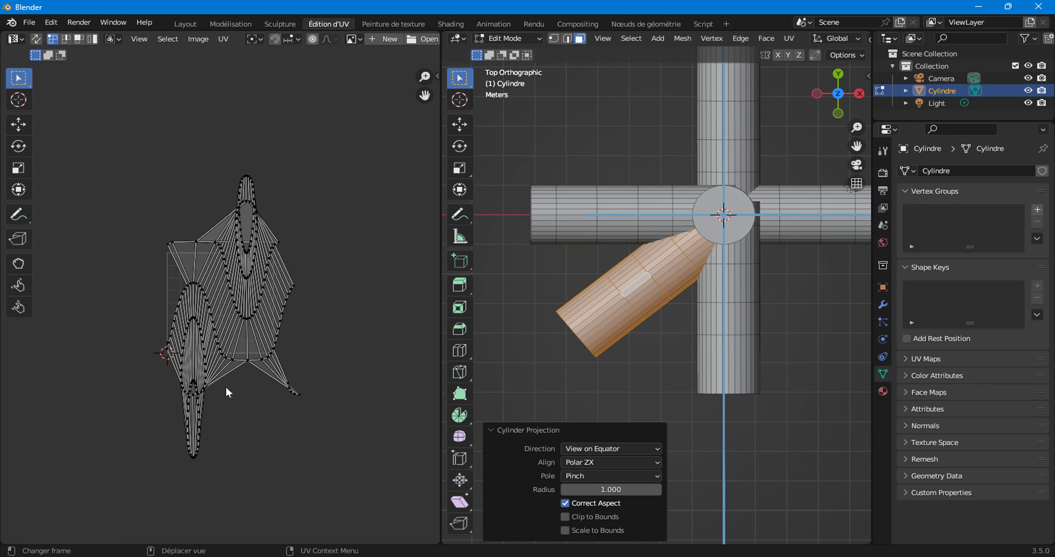
left_click(589, 463)
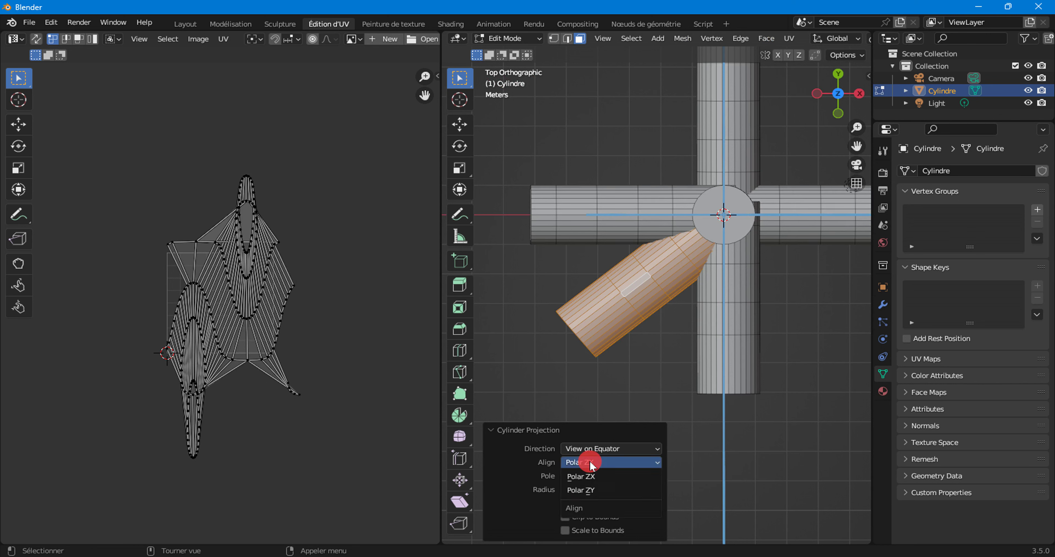
left_click(592, 491)
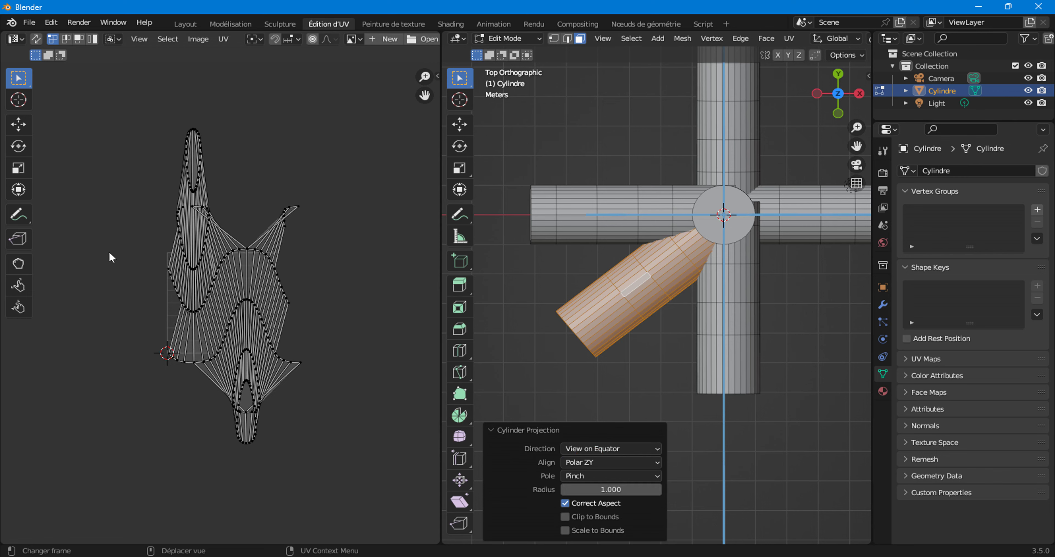
mouse_move(734, 346)
middle_mouse_down()
mouse_move(685, 347)
mouse_move(741, 326)
middle_mouse_up()
middle_click_drag(816, 284, 704, 261)
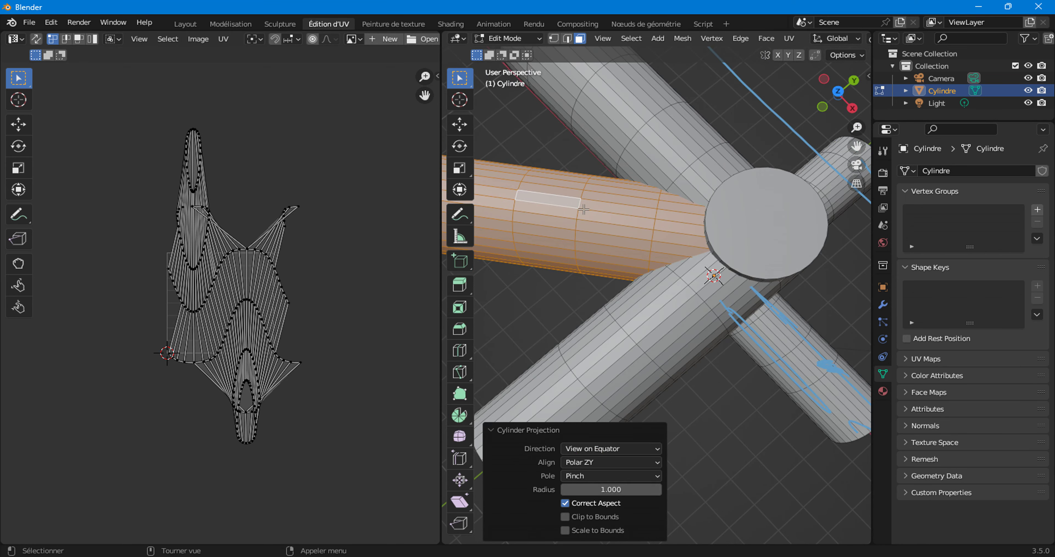
mouse_move(575, 216)
middle_mouse_down()
mouse_move(669, 311)
mouse_move(779, 307)
mouse_move(832, 399)
middle_mouse_up()
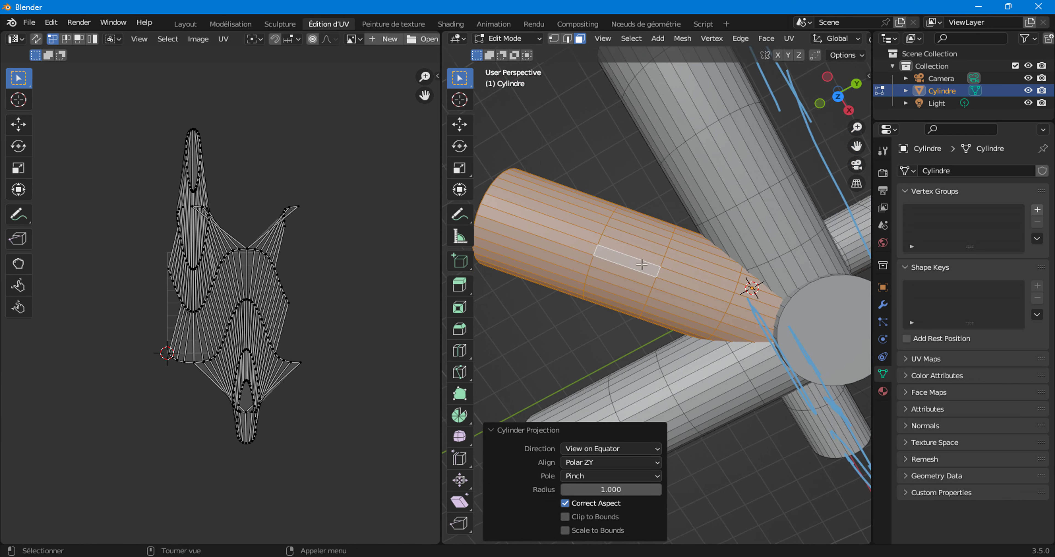
Set the projection direction to View on Poles and orbit to inspect the result.
left_click(593, 447)
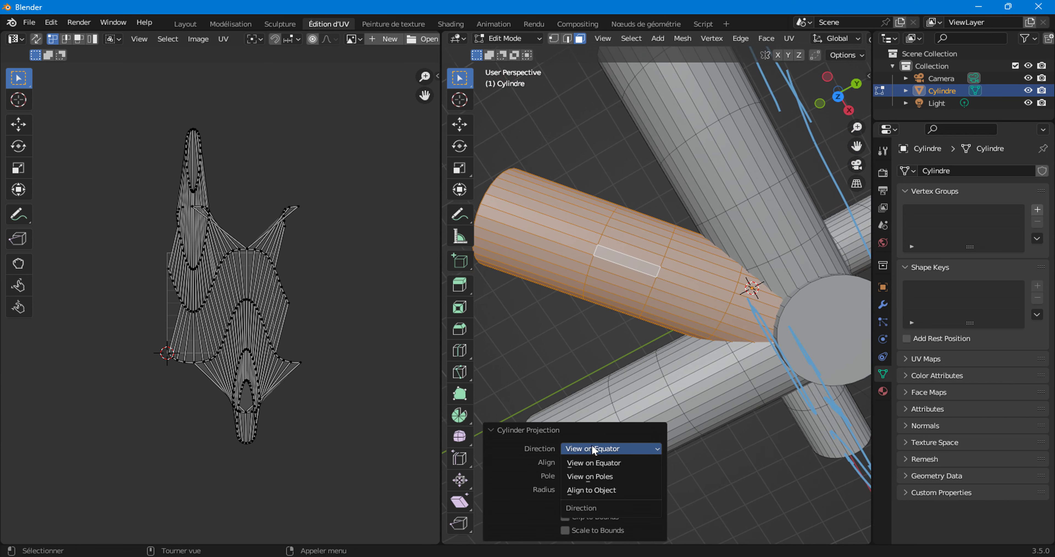
mouse_move(610, 462)
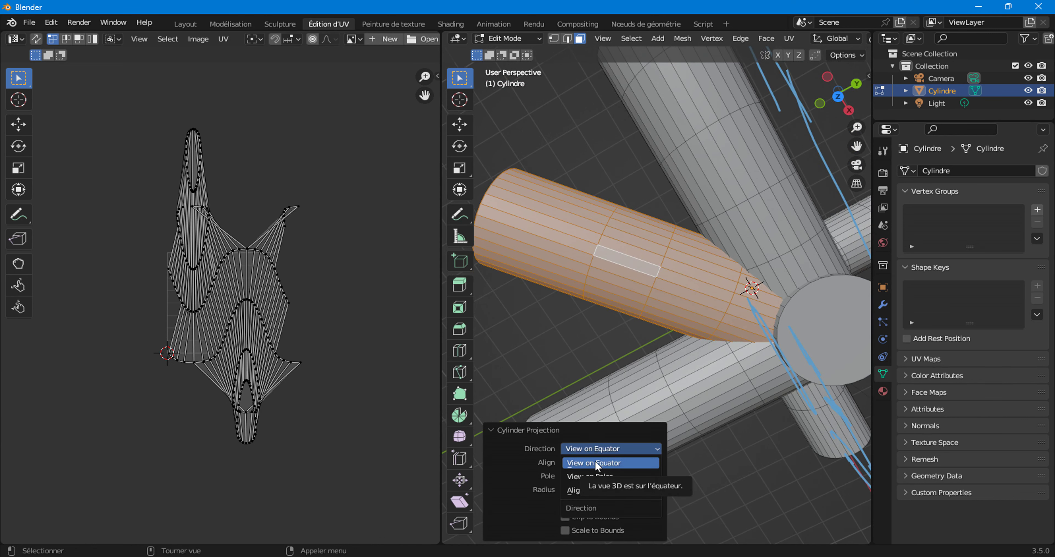
left_click(593, 477)
scroll(671, 287, "down", 5)
middle_click_drag(696, 287, 769, 277)
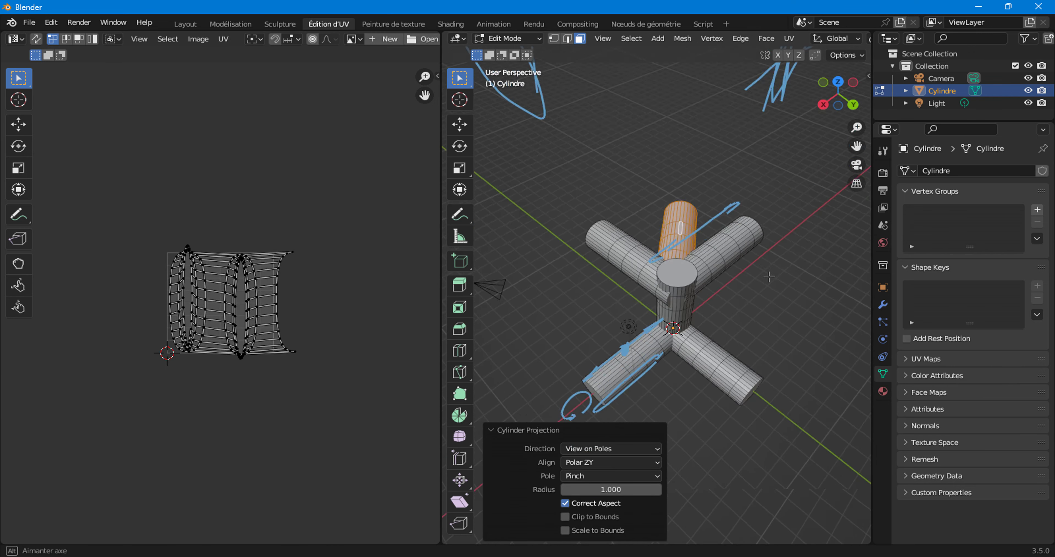
scroll(768, 278, "up", 2)
scroll(721, 231, "up", 2)
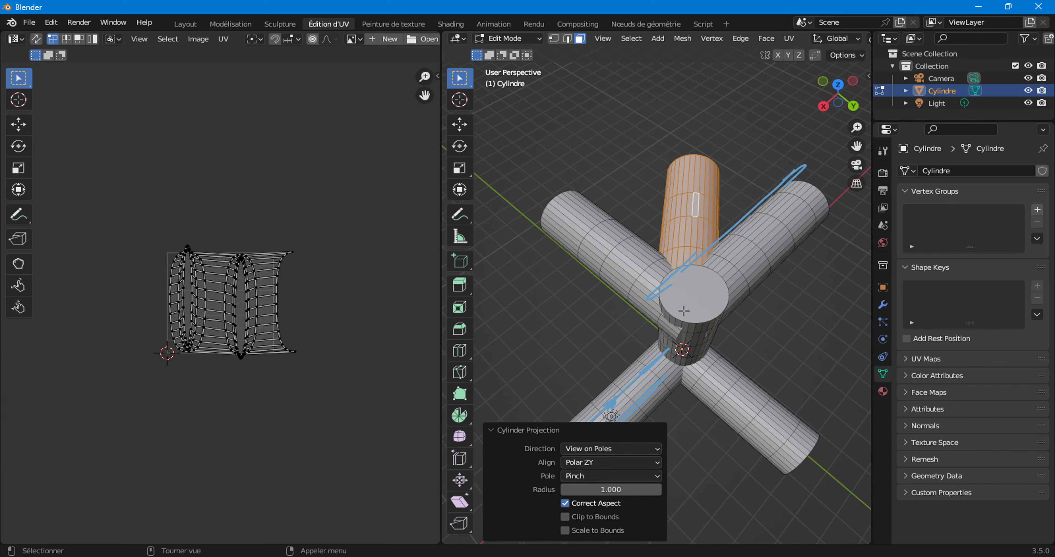
middle_click_drag(700, 161, 710, 353)
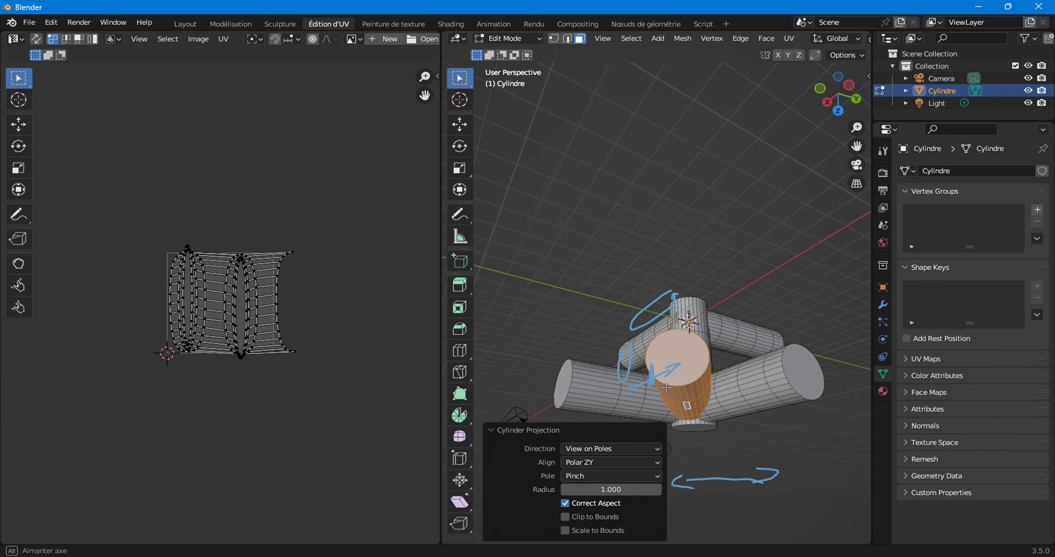
mouse_move(748, 384)
middle_mouse_down()
mouse_move(473, 254)
mouse_move(704, 277)
middle_mouse_up()
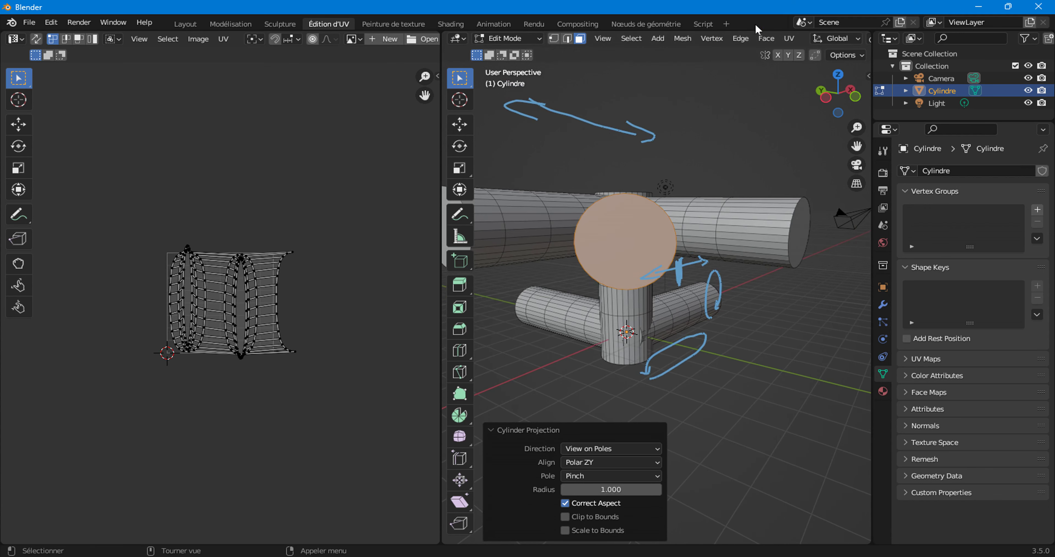
Reapply the cylinder projection with Polar ZX alignment and zoom into the UV strips.
left_click(789, 39)
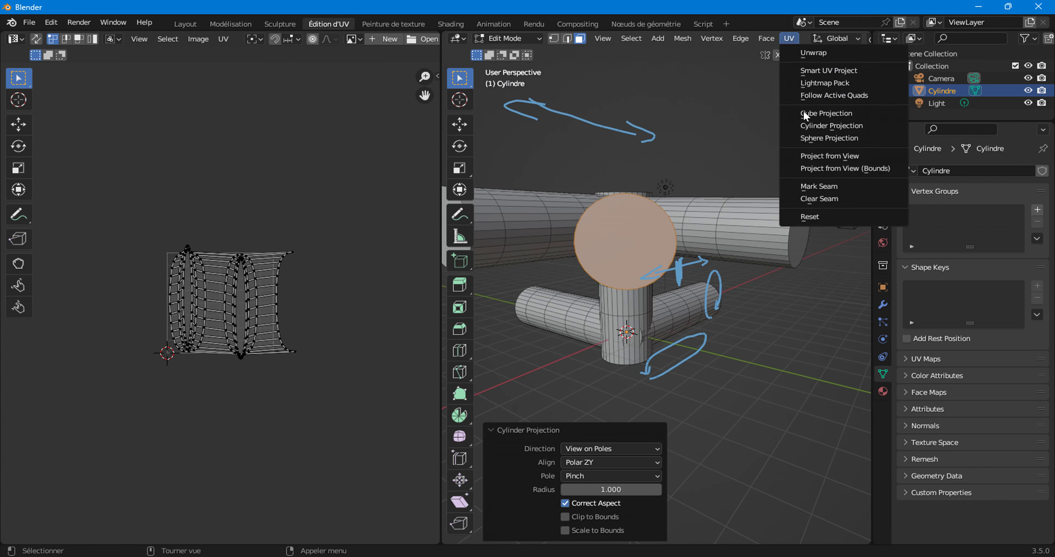
left_click(813, 126)
left_click(597, 462)
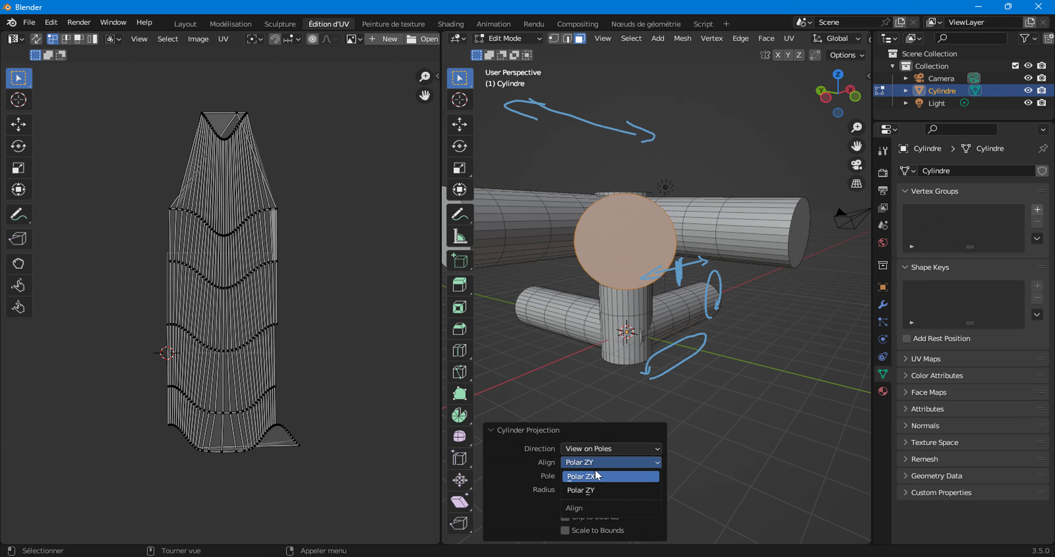
left_click(596, 474)
scroll(254, 287, "up", 3)
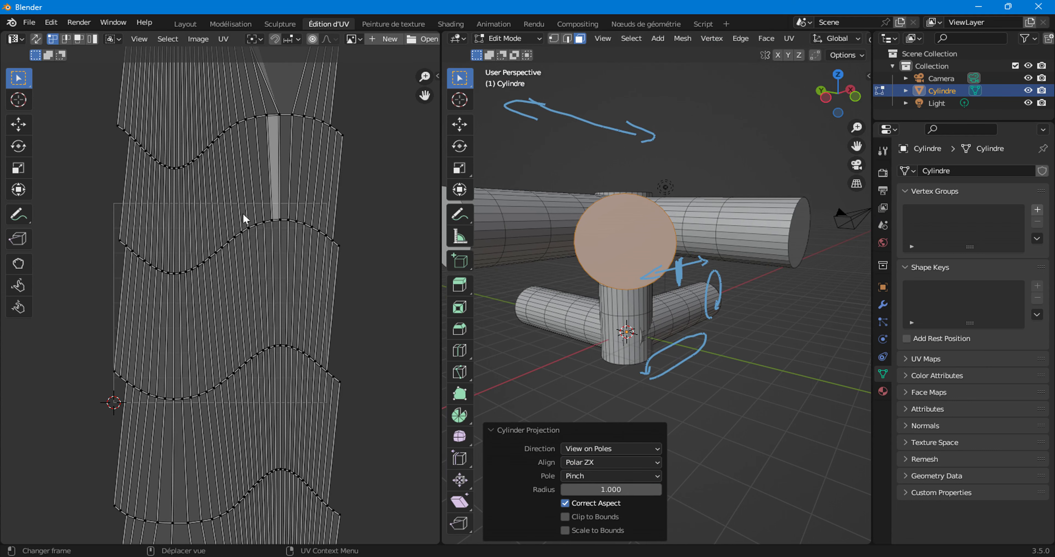
scroll(205, 266, "up", 3)
scroll(201, 322, "down", 2)
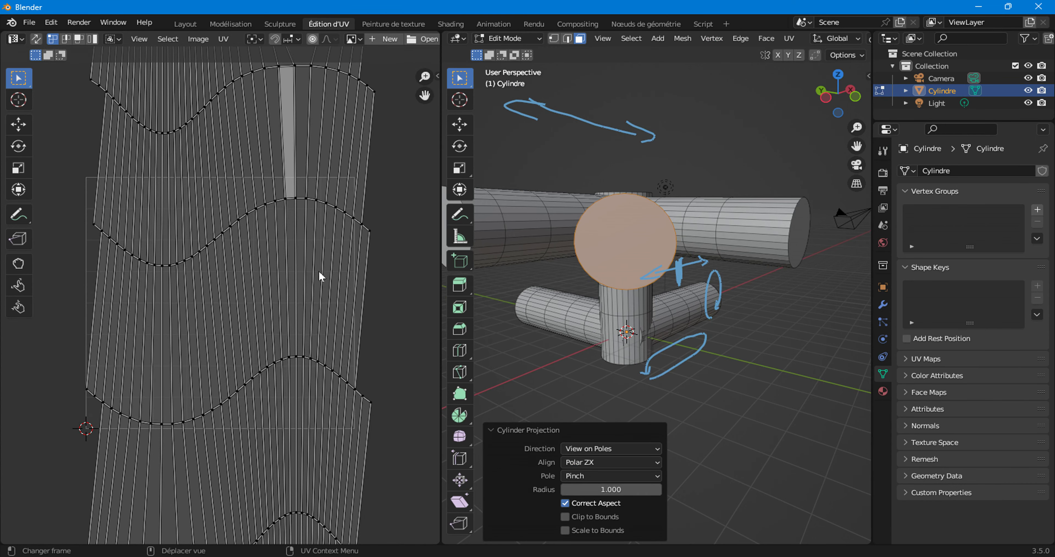
scroll(209, 271, "down", 1)
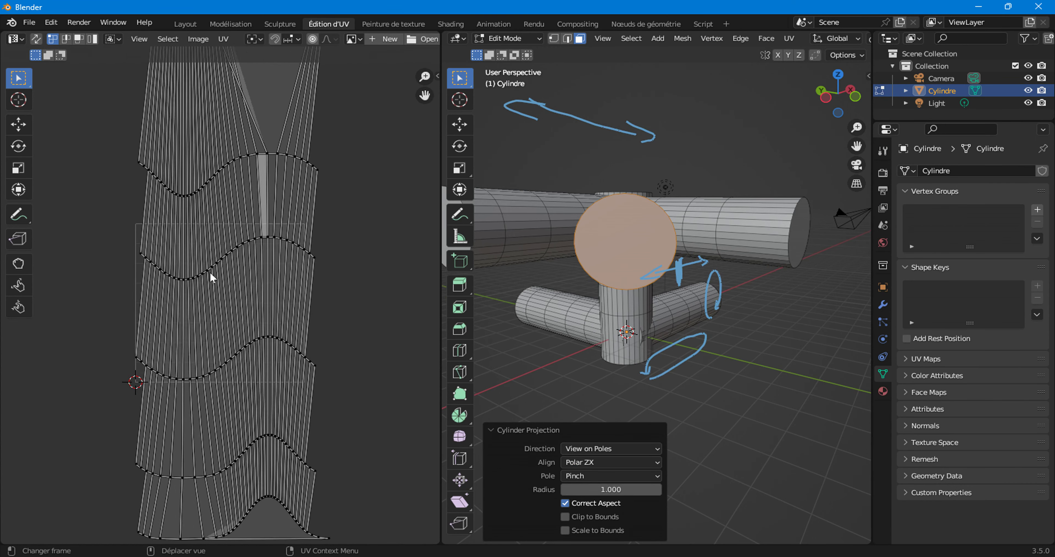
scroll(209, 271, "down", 2)
scroll(211, 278, "up", 2)
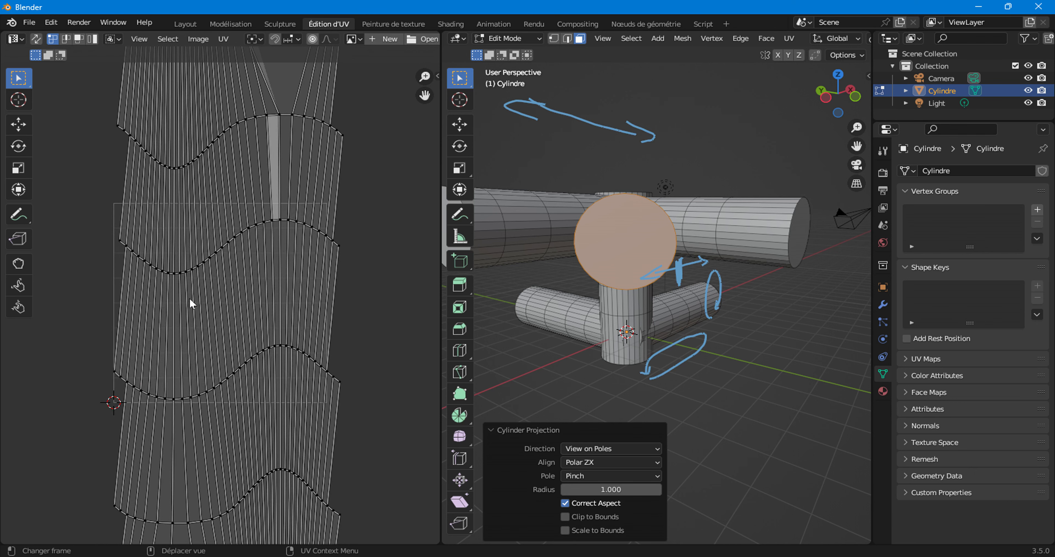
scroll(207, 313, "up", 1)
scroll(206, 315, "up", 1)
scroll(206, 316, "up", 1)
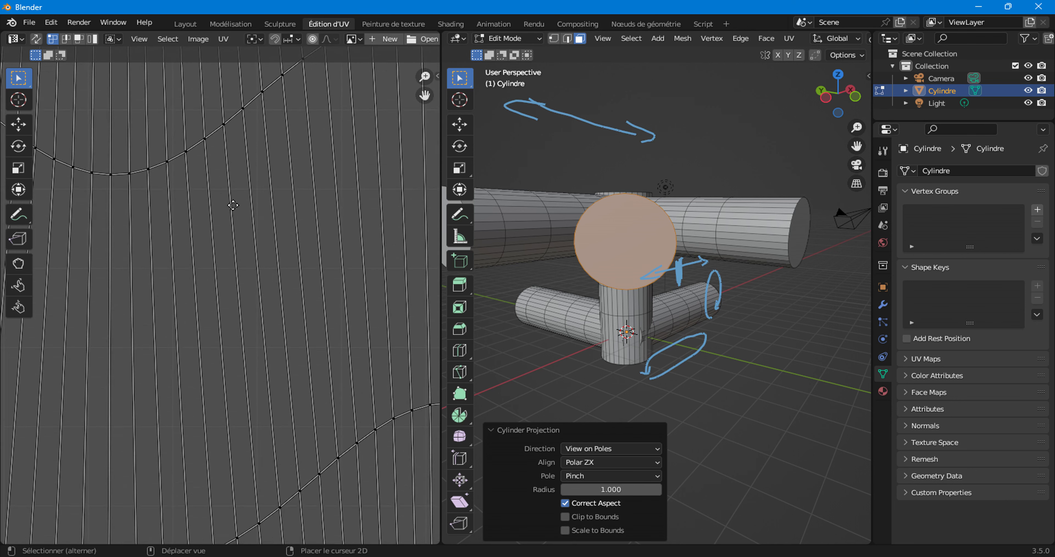
scroll(201, 205, "up", 1)
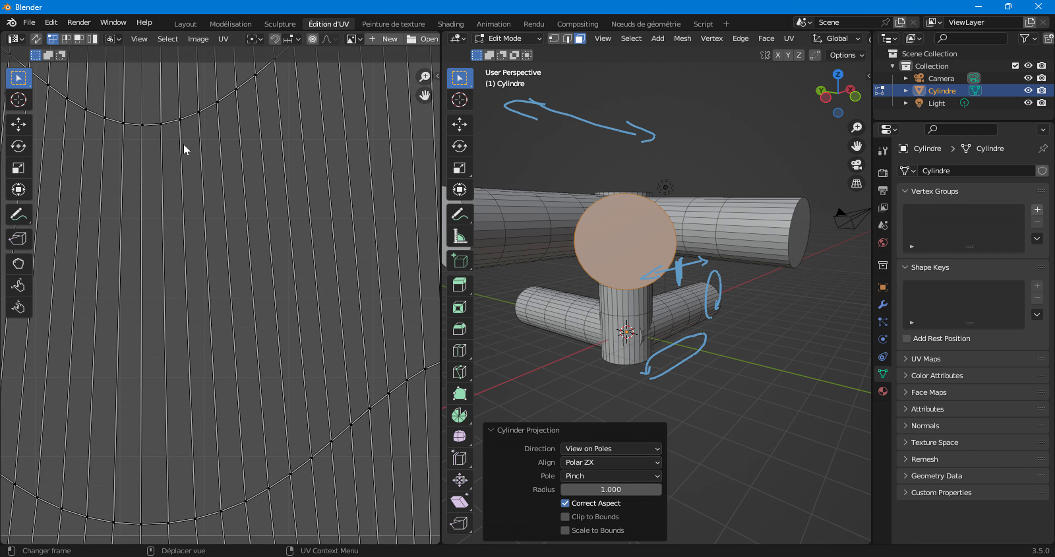
With snapping on, move one UV strip's top and bottom vertices to square it.
left_click(80, 39)
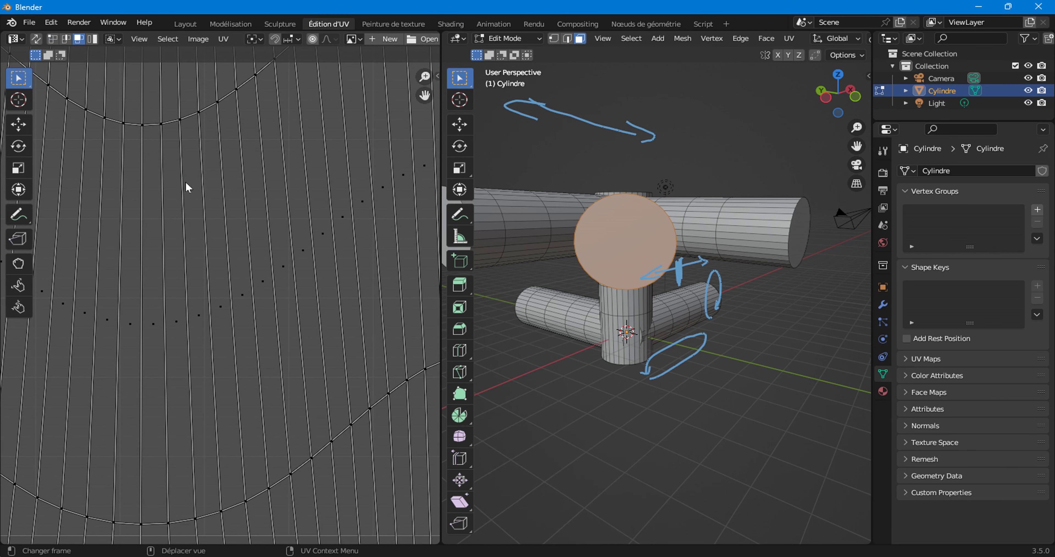
left_click(194, 188)
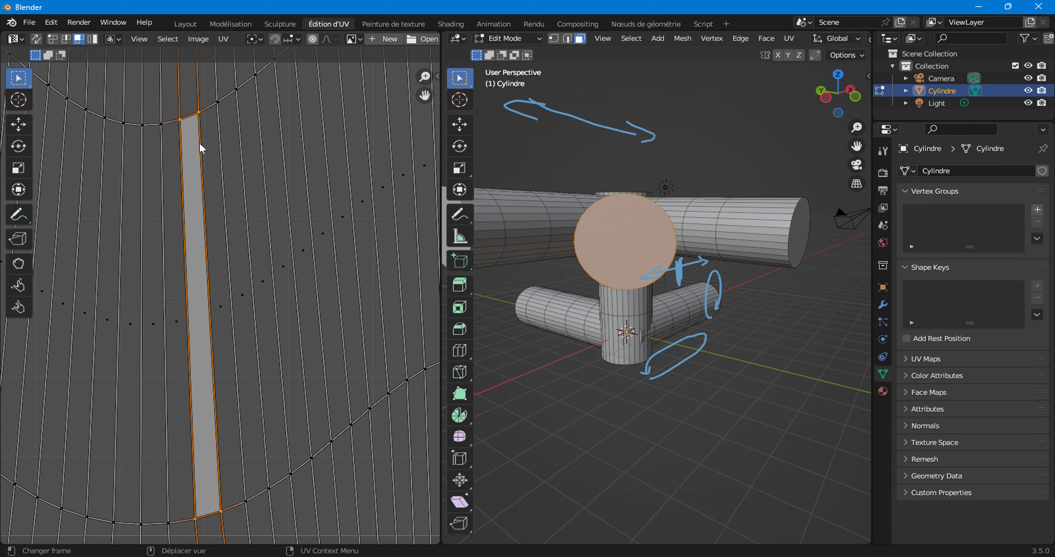
left_click(51, 39)
left_click(177, 117)
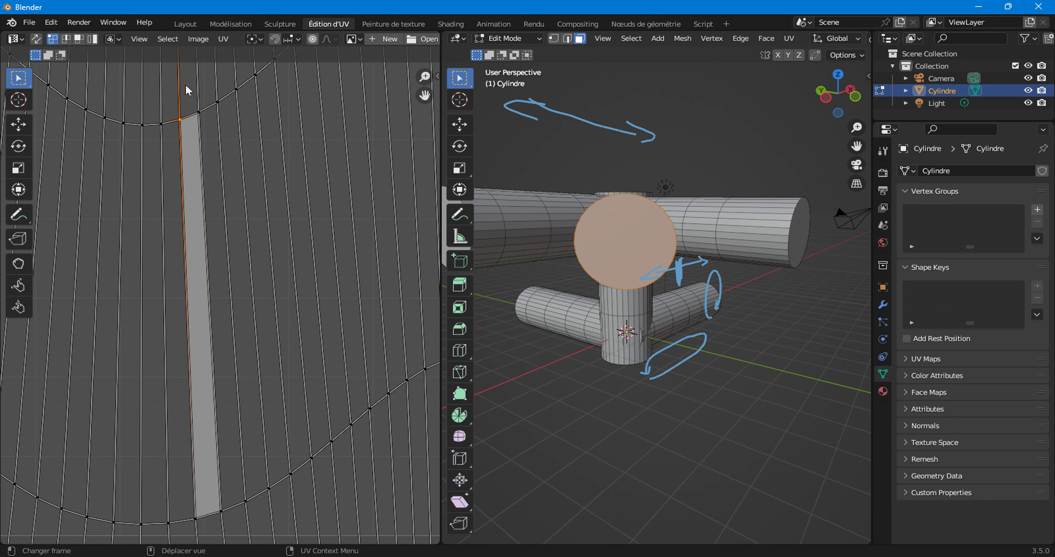
left_click(275, 39)
mouse_move(186, 116)
left_mouse_down()
mouse_move(183, 125)
mouse_move(198, 122)
mouse_move(199, 131)
left_mouse_up()
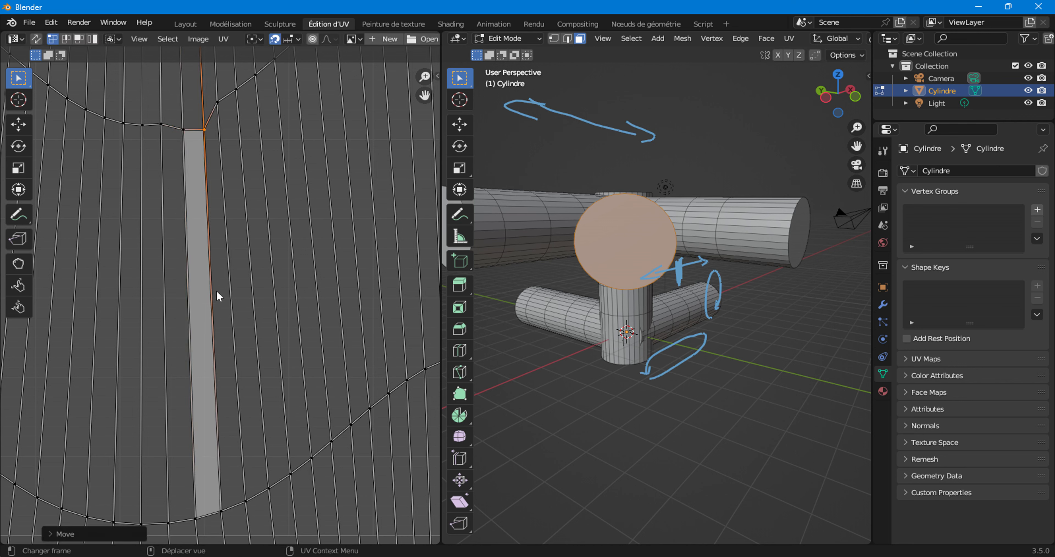
mouse_move(196, 519)
left_mouse_down()
mouse_move(188, 491)
mouse_move(220, 500)
left_mouse_up()
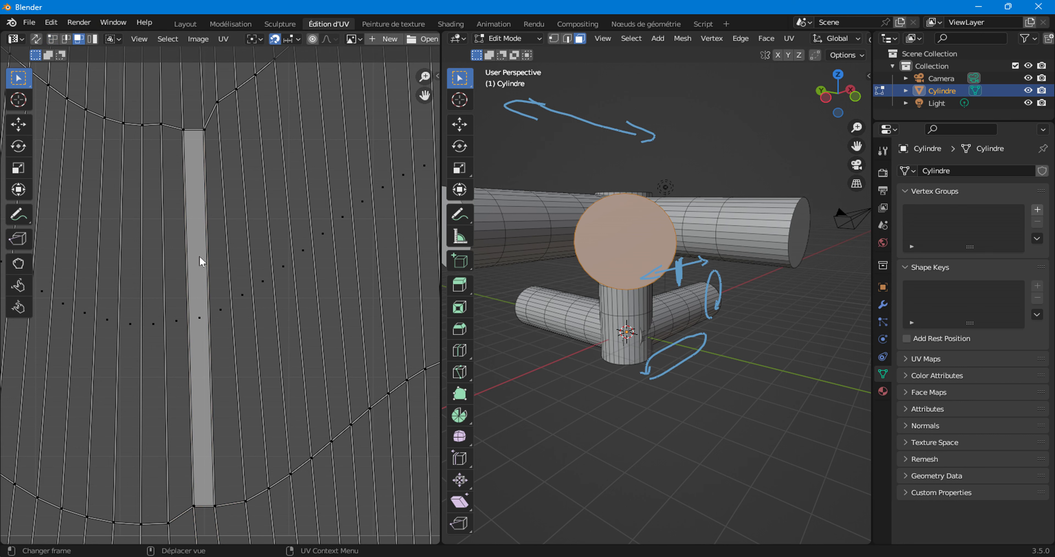
Use Follow Active Quads from the straightened strip to align all UVs into a rectangular grid.
left_click(201, 318)
scroll(197, 315, "down", 2)
right_click(214, 203)
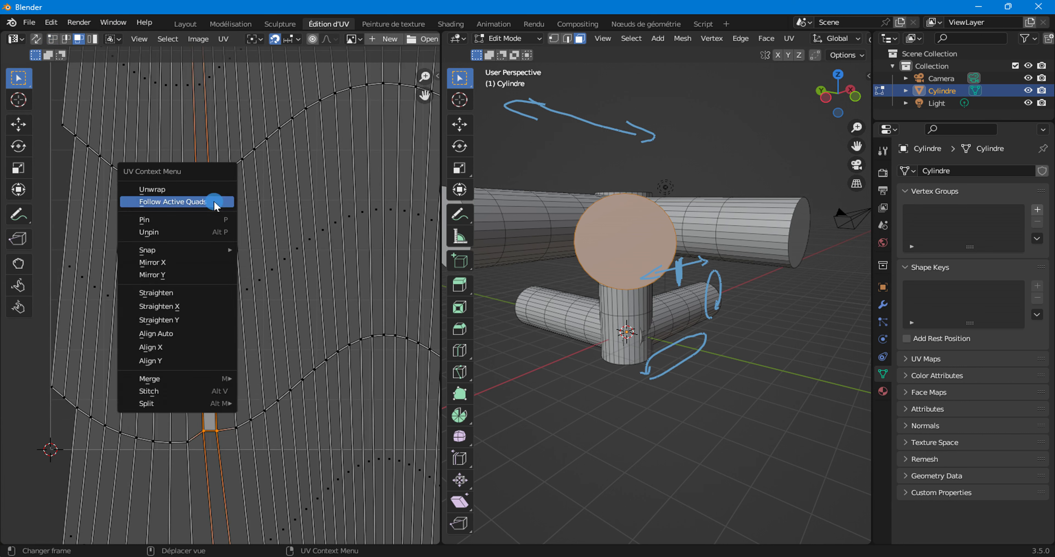
left_click(214, 203)
scroll(216, 205, "down", 5)
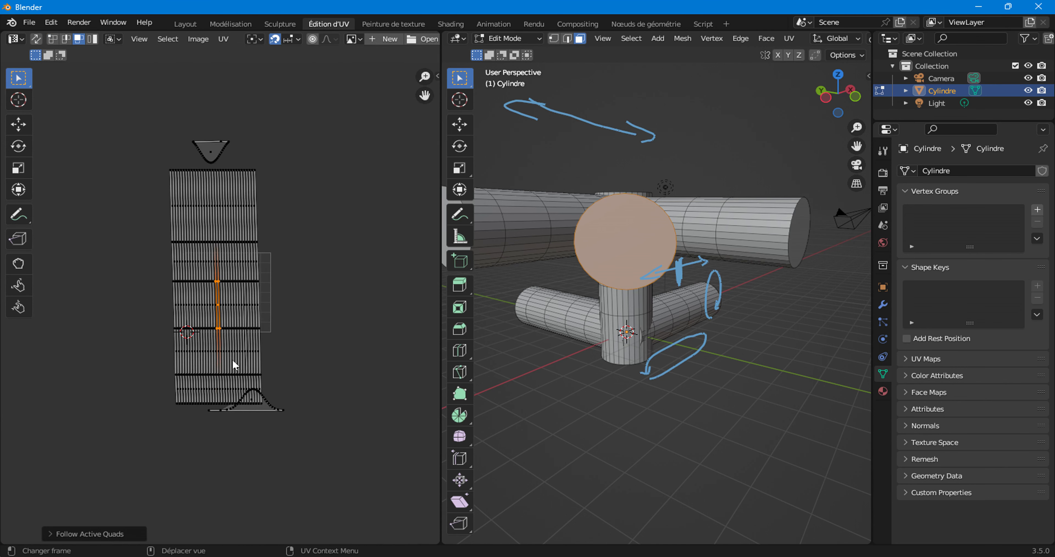
Recentre the UV view on the strip, then switch back to the Layout workspace.
scroll(186, 304, "up", 5)
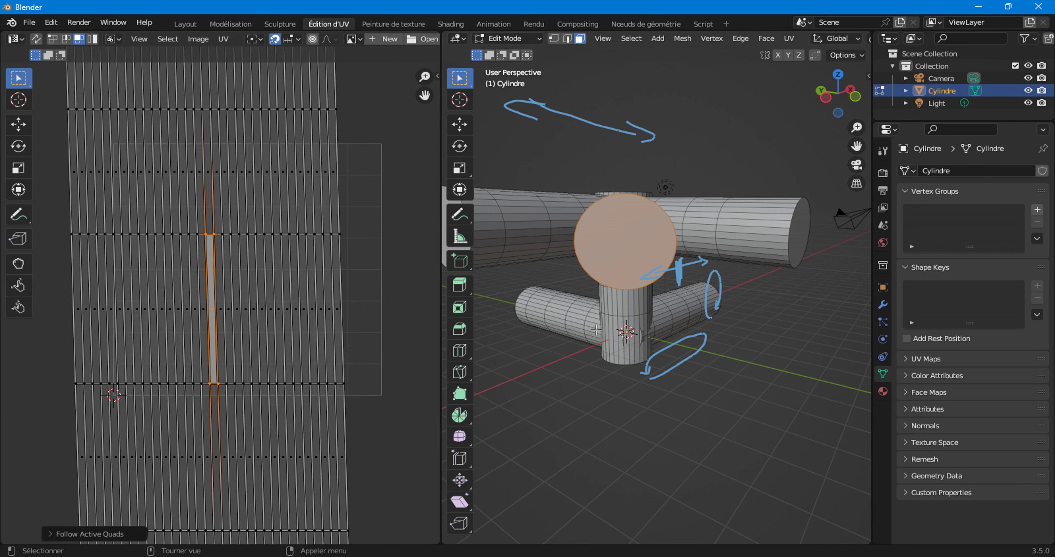
scroll(330, 361, "up", 2)
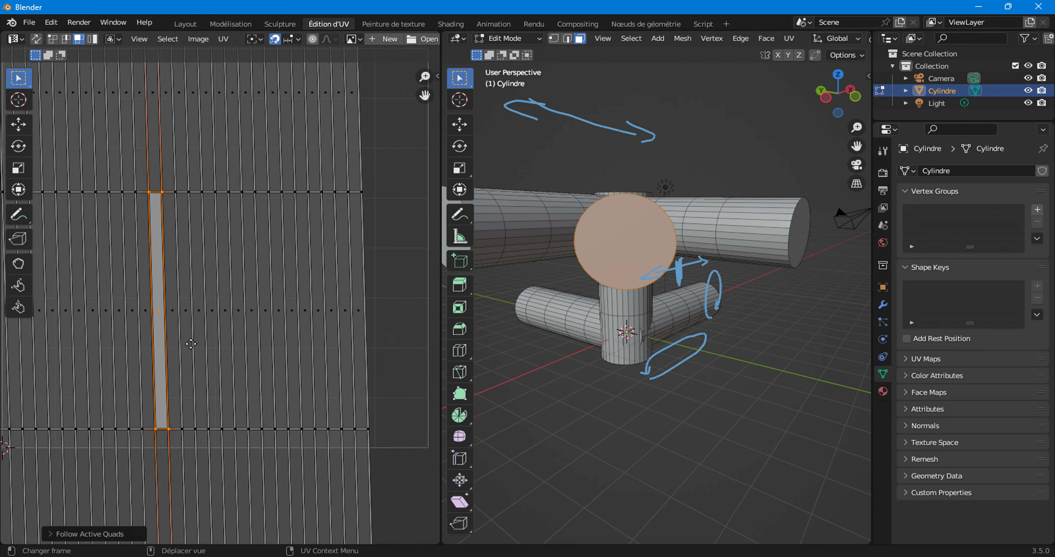
middle_click_drag(191, 344, 144, 383)
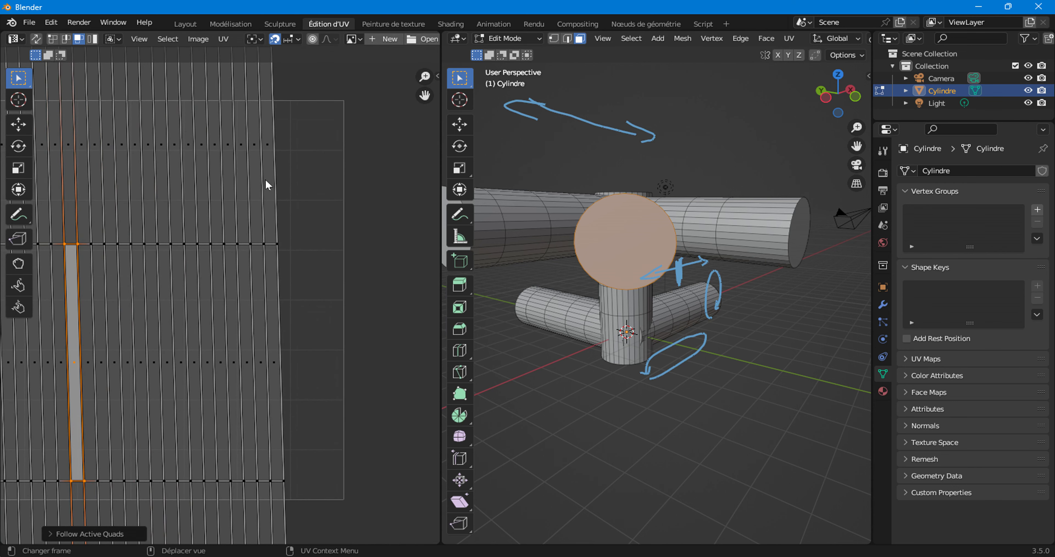
scroll(267, 201, "down", 5)
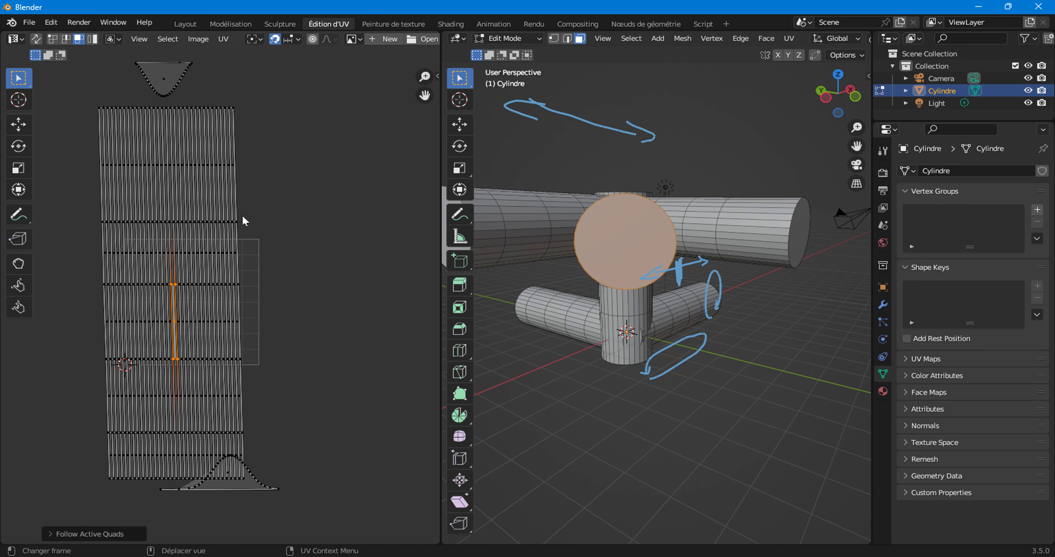
scroll(197, 314, "up", 4)
middle_click_drag(146, 323, 299, 265)
scroll(299, 265, "up", 2)
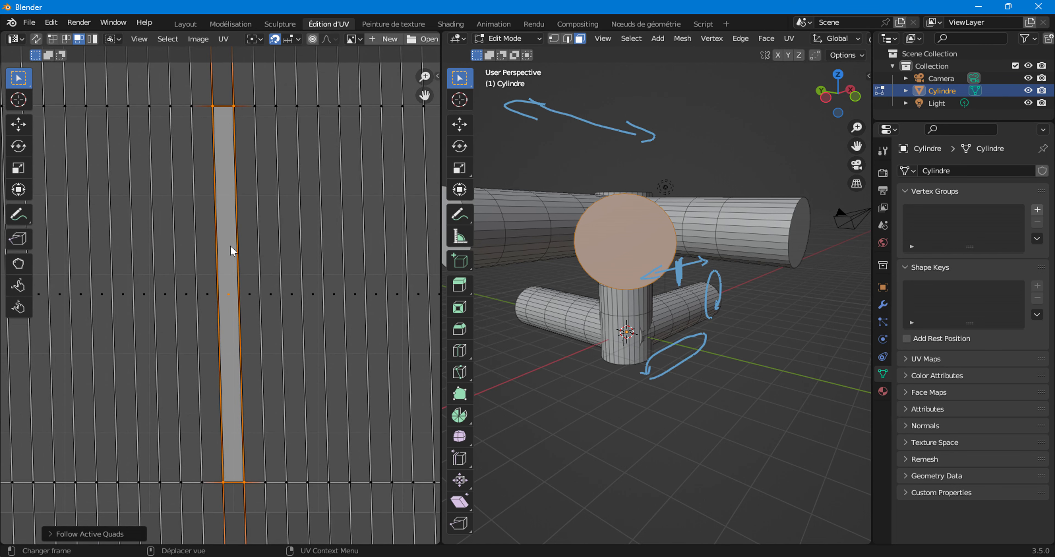
scroll(715, 503, "down", 1)
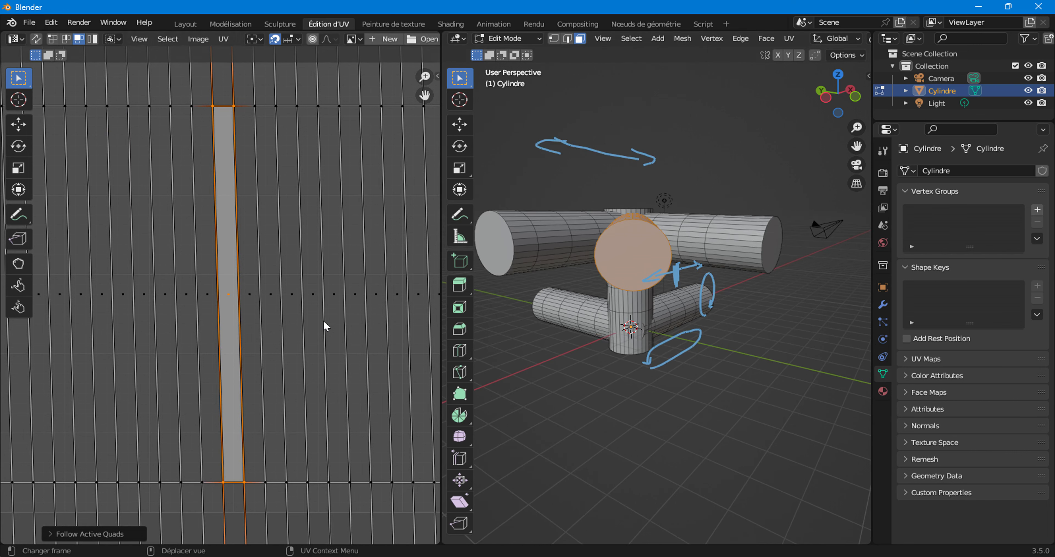
scroll(294, 299, "down", 4)
scroll(707, 274, "down", 1)
scroll(193, 246, "down", 4)
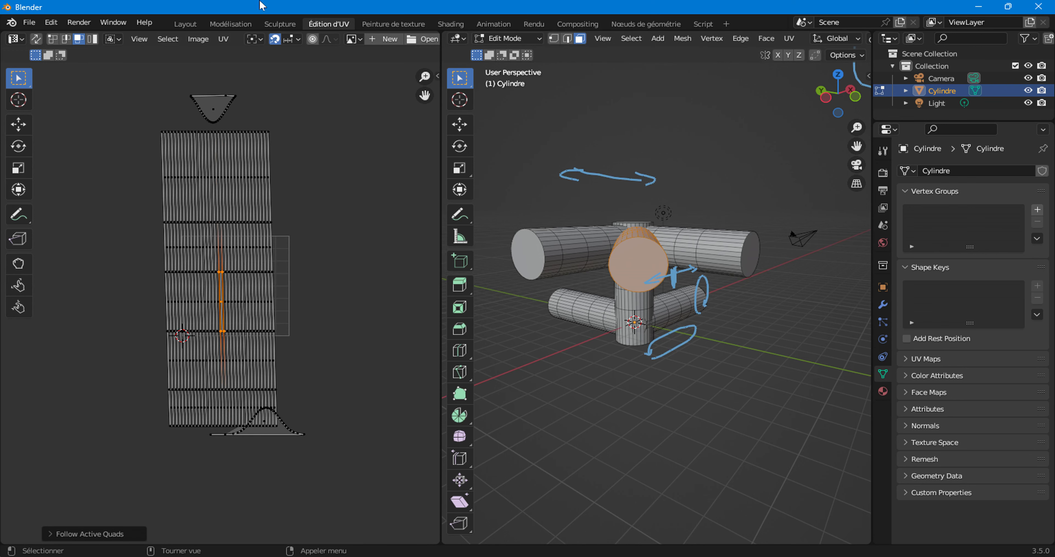
left_click(179, 25)
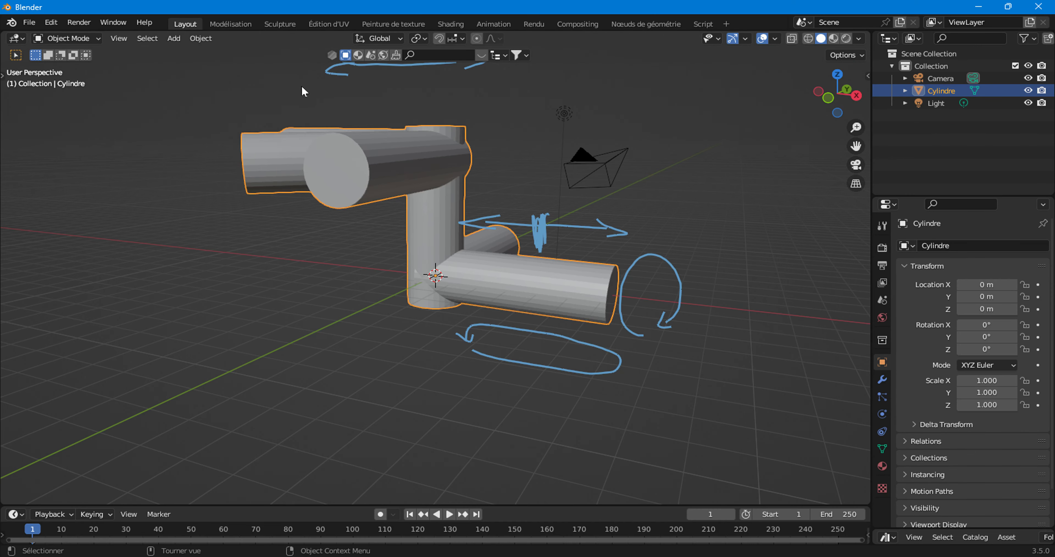
Add a new material to the pipe from the Material properties.
middle_click_drag(391, 228, 371, 196)
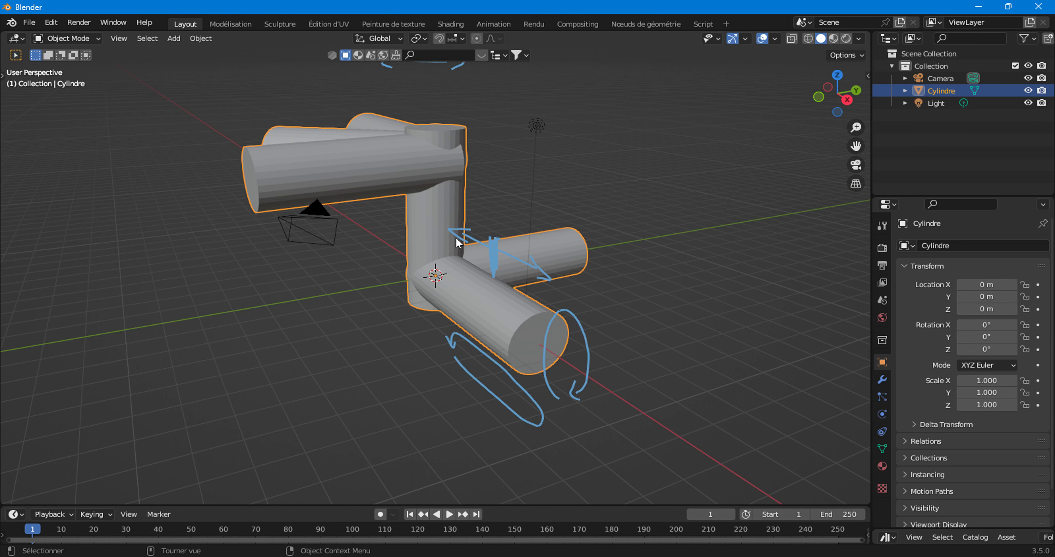
left_click(882, 466)
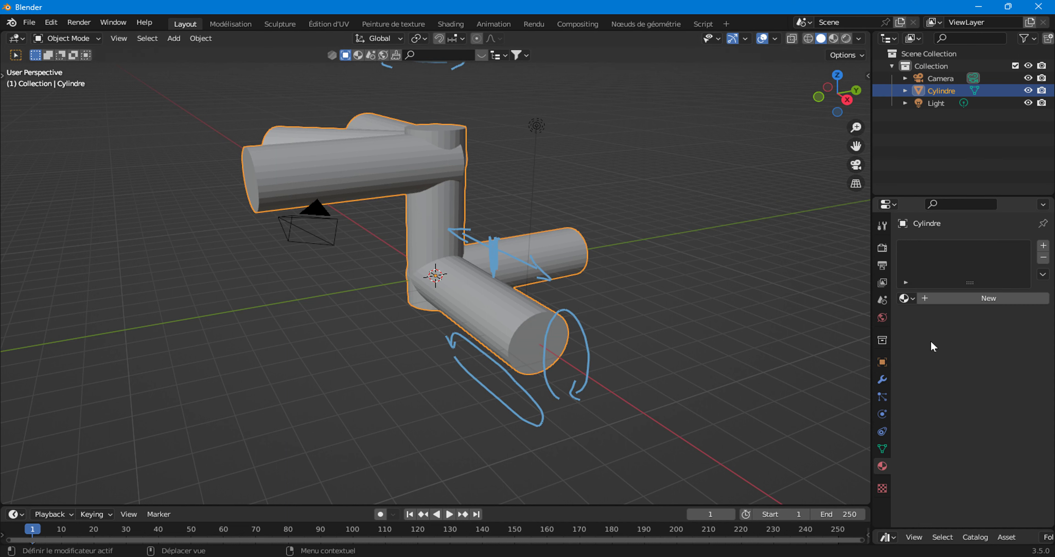
left_click(941, 302)
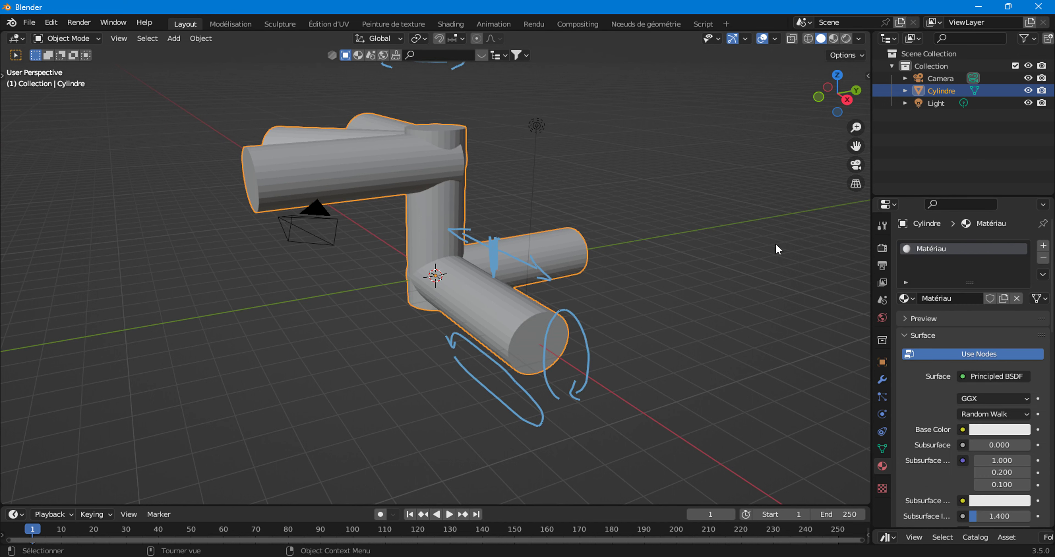
scroll(934, 421, "down", 3)
Feed the Base Color from a new 1024 px UV Grid image texture.
left_click(963, 380)
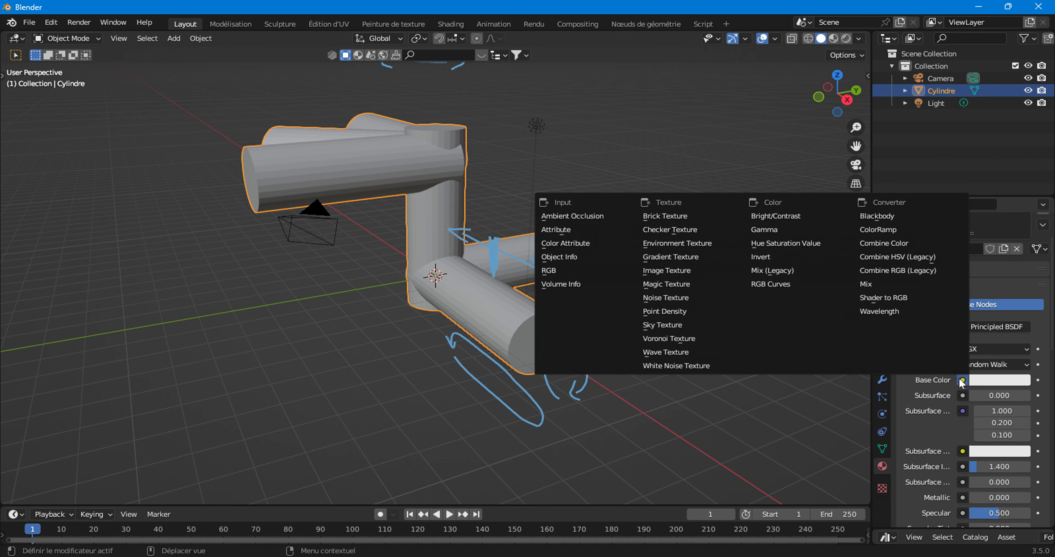
left_click(688, 276)
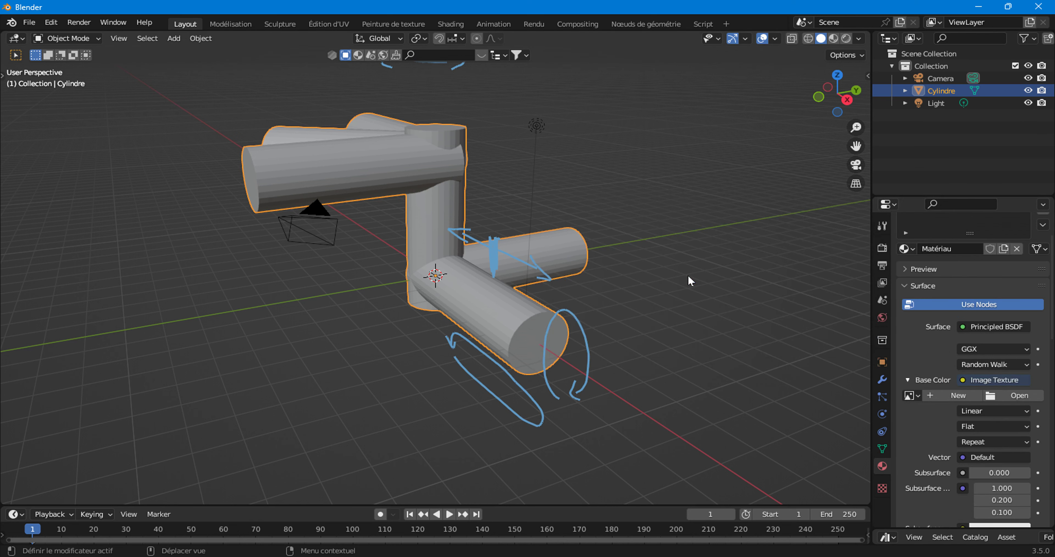
left_click(958, 395)
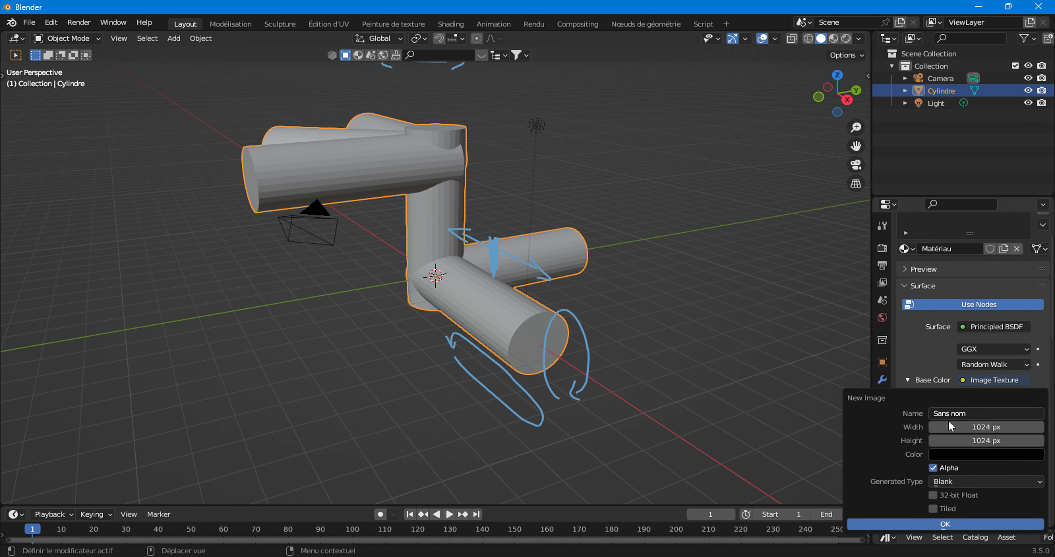
left_click(949, 481)
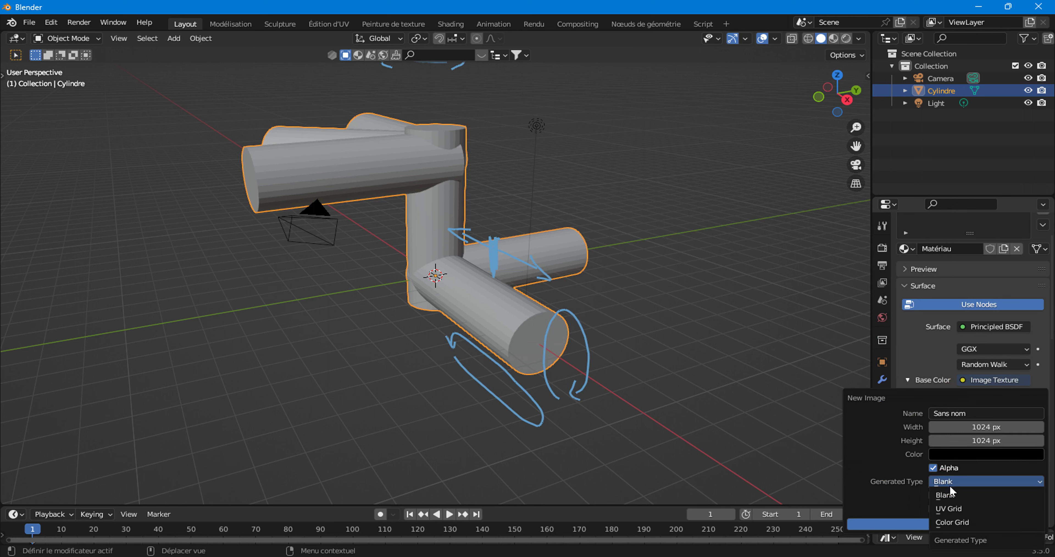
mouse_move(948, 509)
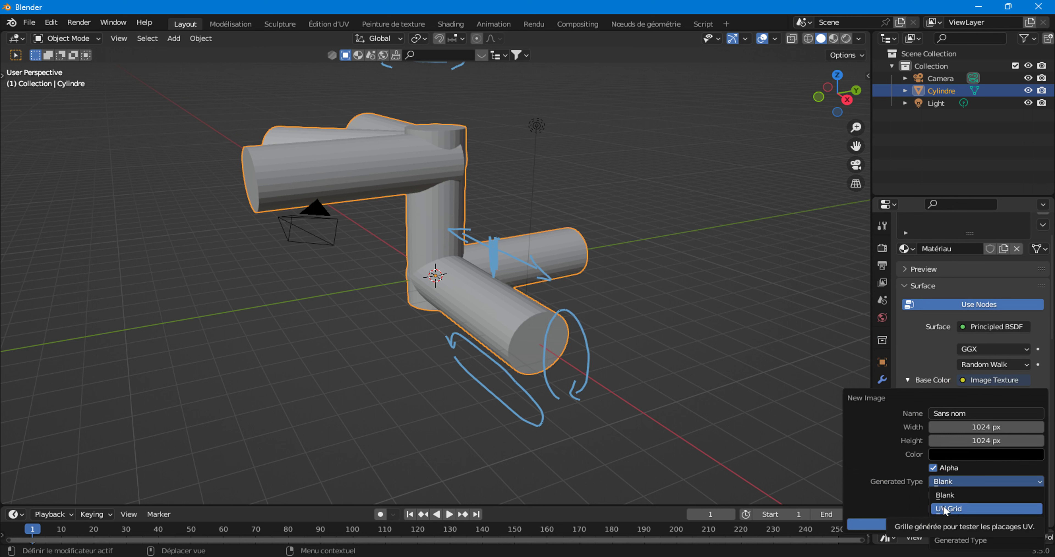
left_click(944, 509)
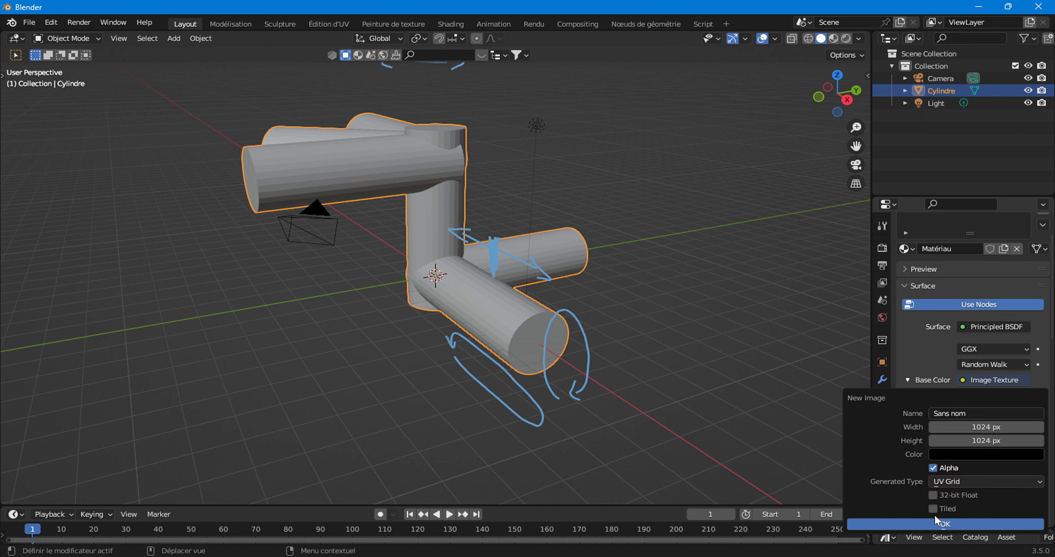
left_click(948, 524)
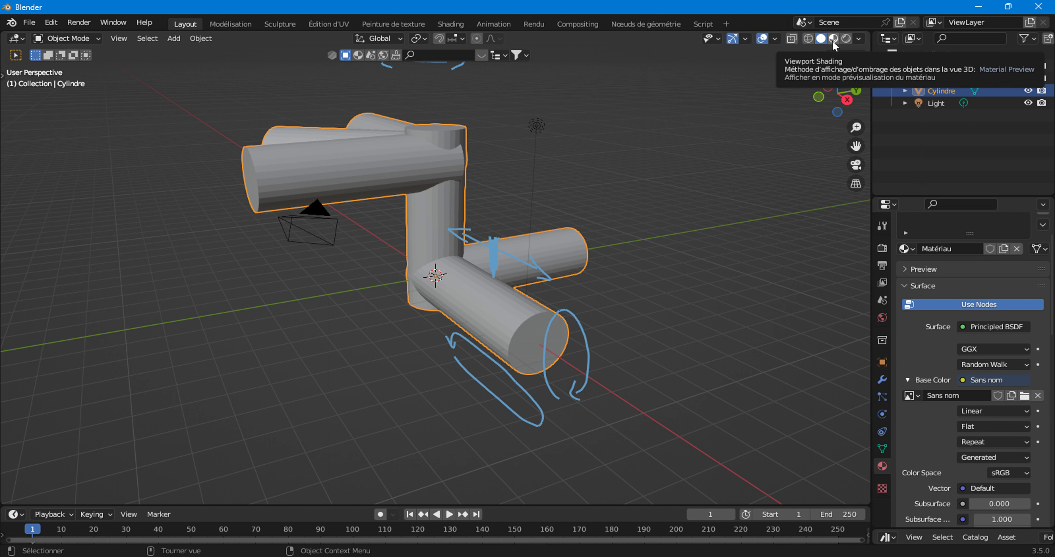
Switch to Material Preview and orbit to inspect the UV grid on the arms and stretched end caps.
left_click(832, 40)
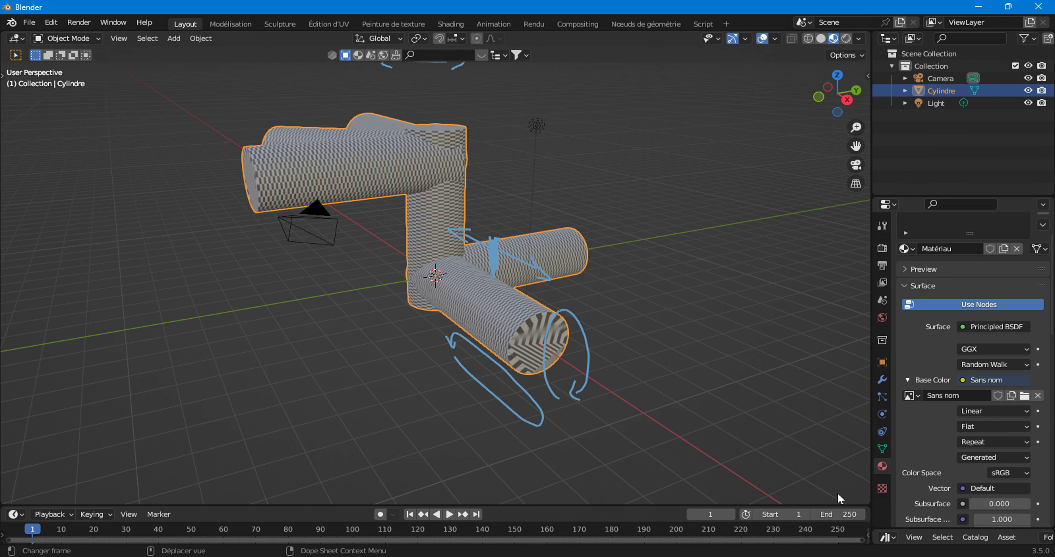
mouse_move(412, 235)
middle_mouse_down()
mouse_move(437, 244)
mouse_move(463, 234)
mouse_move(514, 280)
mouse_move(593, 287)
mouse_move(525, 337)
middle_mouse_up()
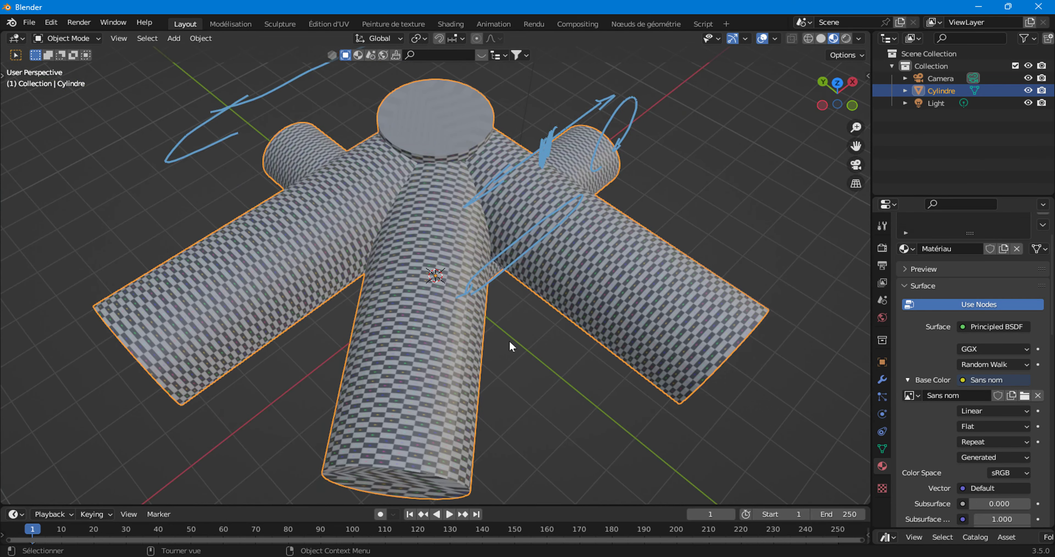
scroll(509, 339, "up", 5)
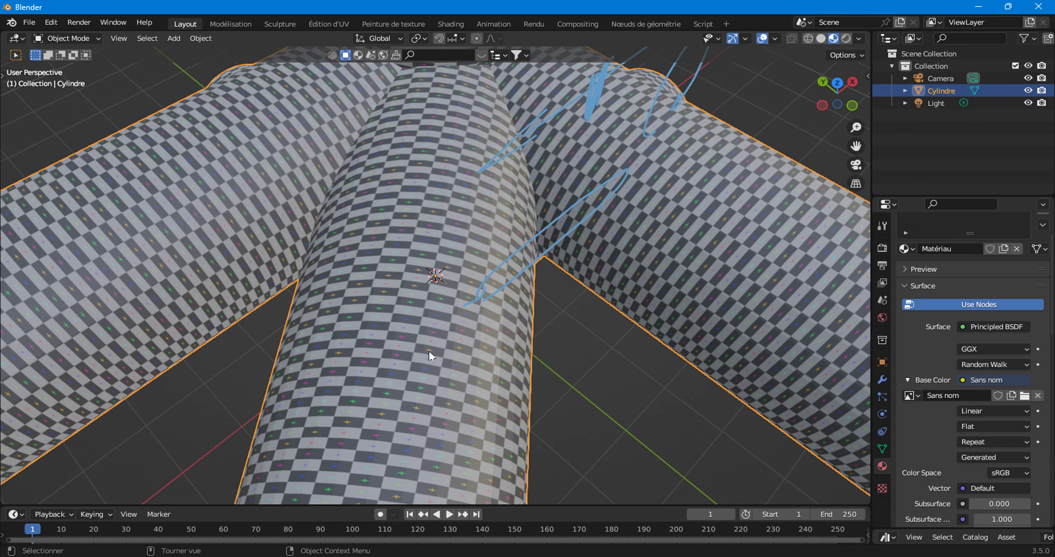
scroll(429, 351, "down", 5)
mouse_move(443, 322)
middle_mouse_down()
mouse_move(436, 372)
mouse_move(483, 346)
mouse_move(324, 307)
middle_mouse_up()
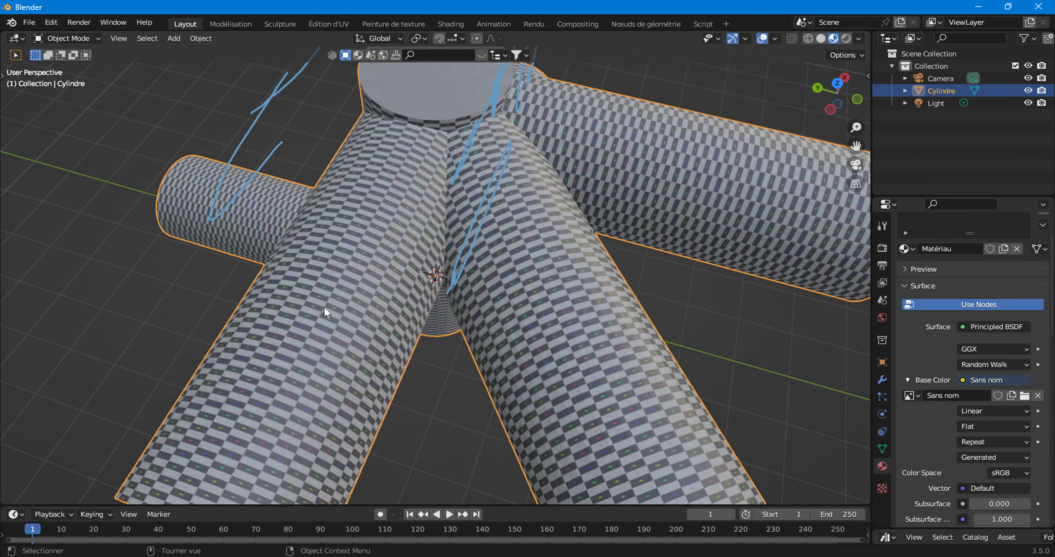
mouse_move(282, 345)
middle_mouse_down()
mouse_move(540, 357)
mouse_move(461, 349)
mouse_move(193, 277)
middle_mouse_up()
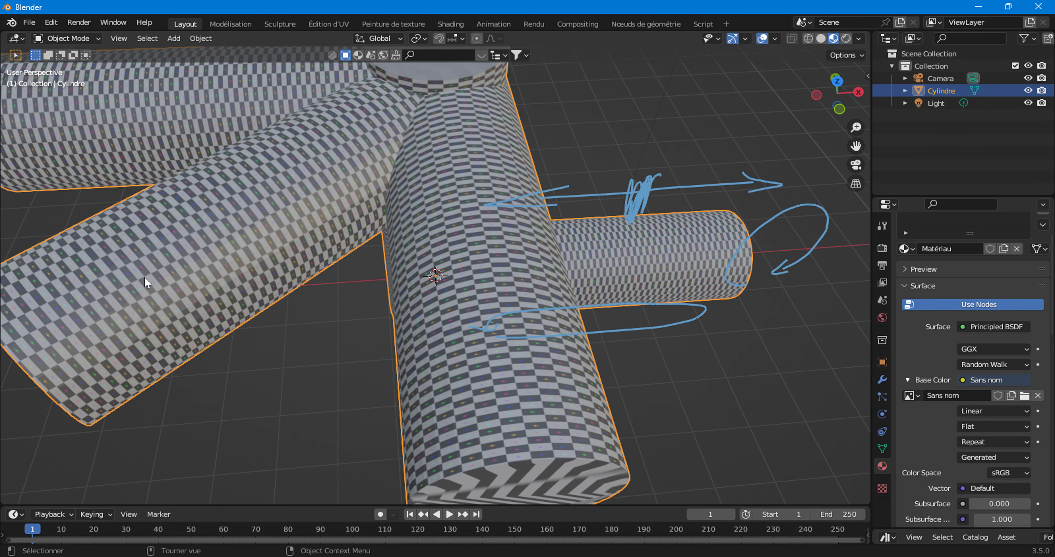
middle_click_drag(212, 240, 250, 253)
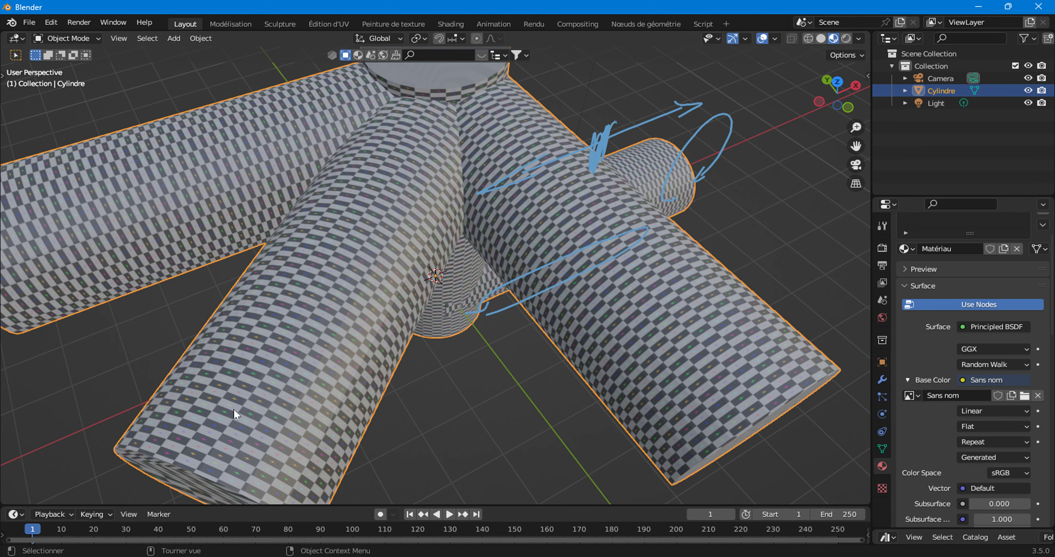
mouse_move(385, 331)
middle_mouse_down()
mouse_move(347, 338)
mouse_move(286, 279)
mouse_move(243, 260)
mouse_move(221, 270)
middle_mouse_up()
mouse_move(397, 268)
middle_mouse_down()
mouse_move(395, 305)
mouse_move(351, 313)
middle_mouse_up()
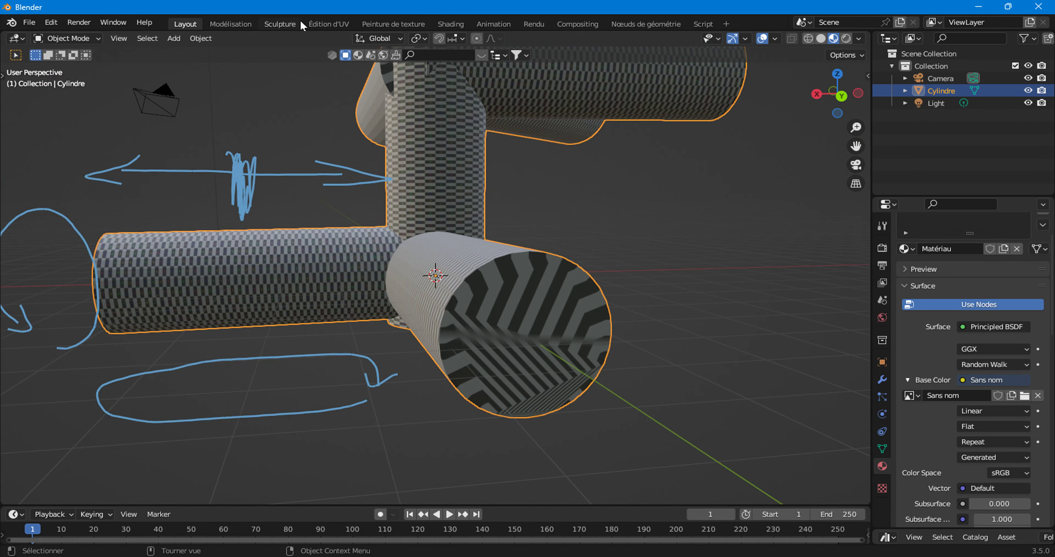
Return to the UV Editing workspace in Wireframe shading with X-ray turned off.
left_click(328, 24)
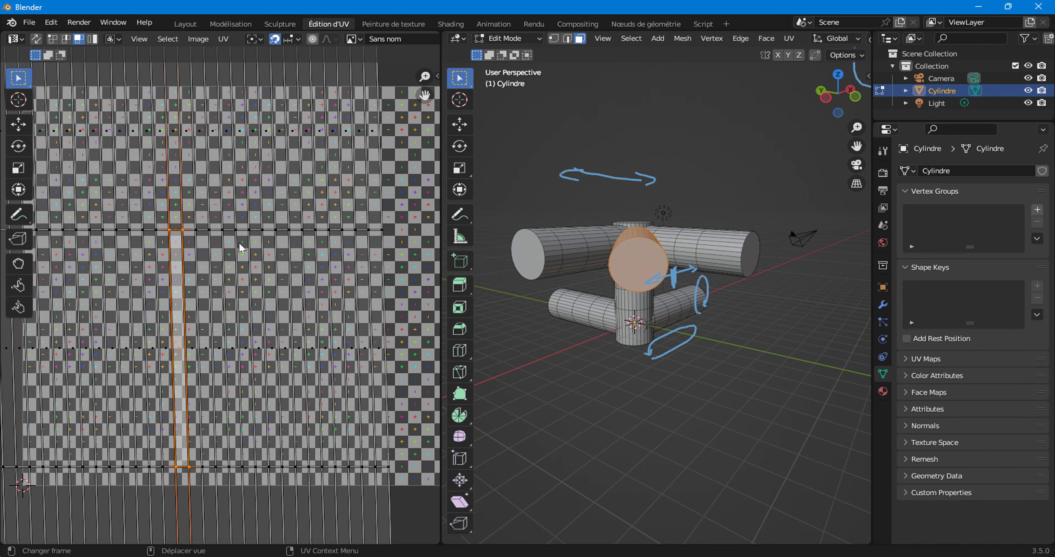
mouse_move(533, 348)
middle_mouse_down()
mouse_move(541, 315)
mouse_move(575, 336)
mouse_move(707, 288)
middle_mouse_up()
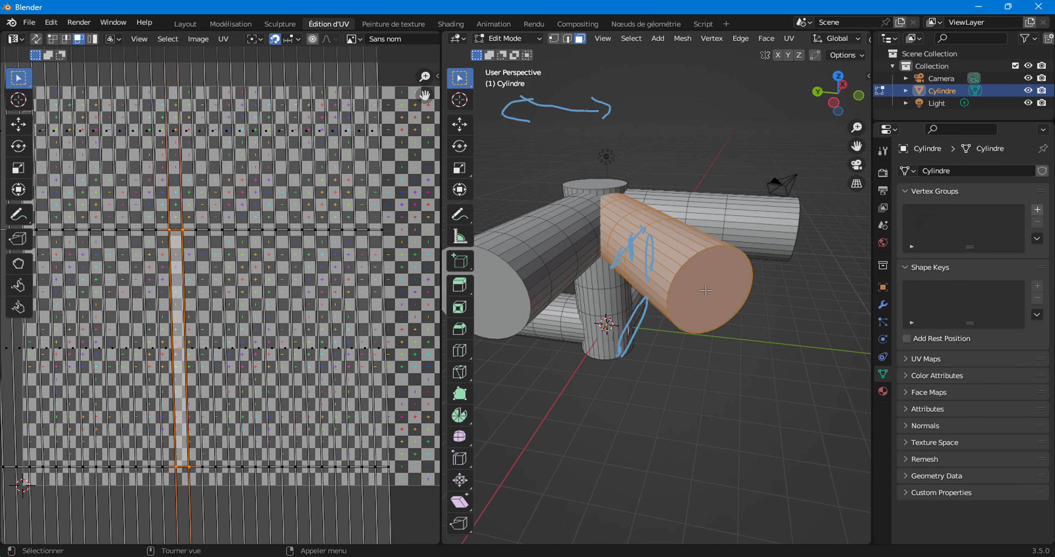
left_click(706, 263)
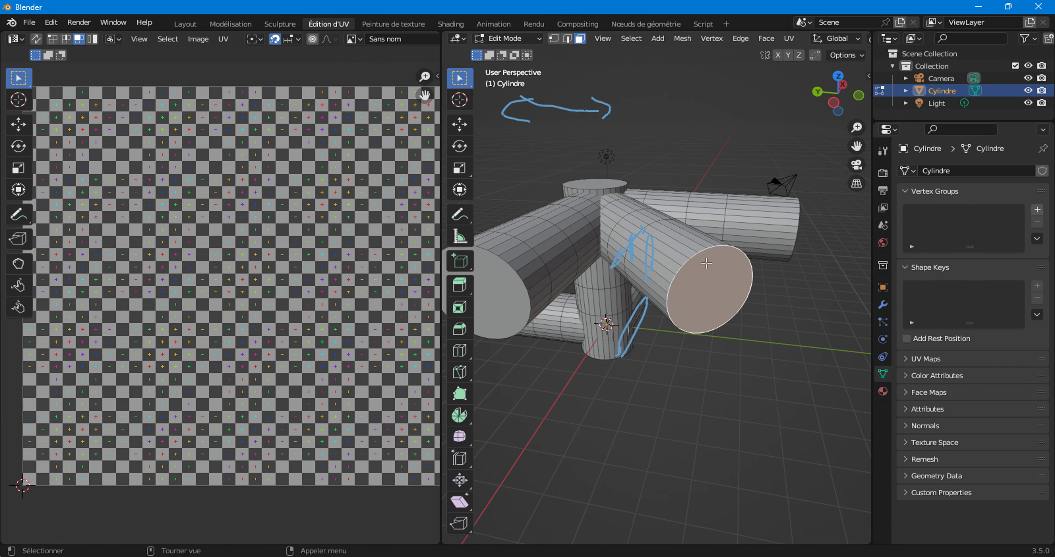
left_click(498, 306)
left_click(604, 176)
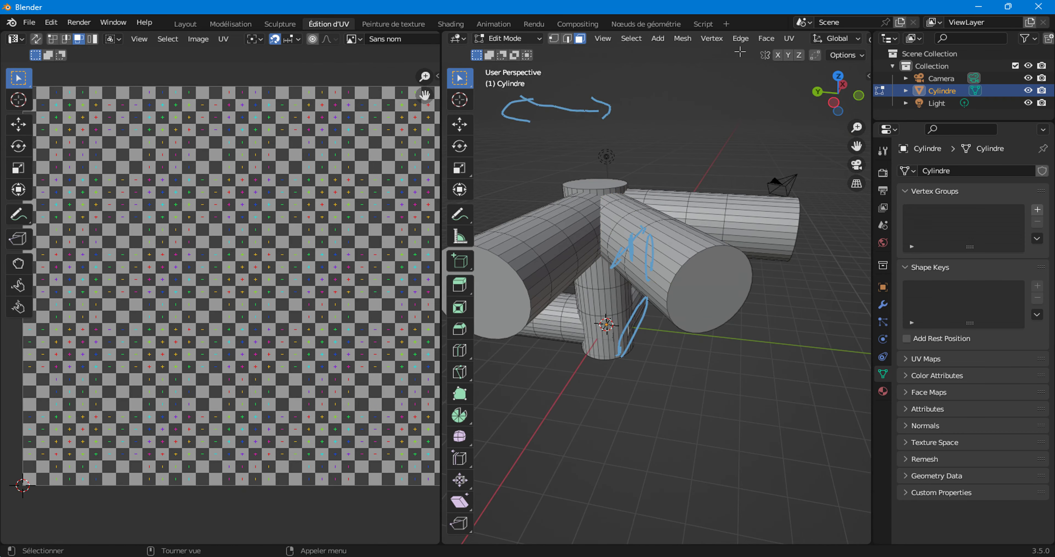
scroll(758, 37, "down", 2)
scroll(736, 39, "down", 2)
scroll(751, 39, "down", 2)
scroll(778, 37, "down", 2)
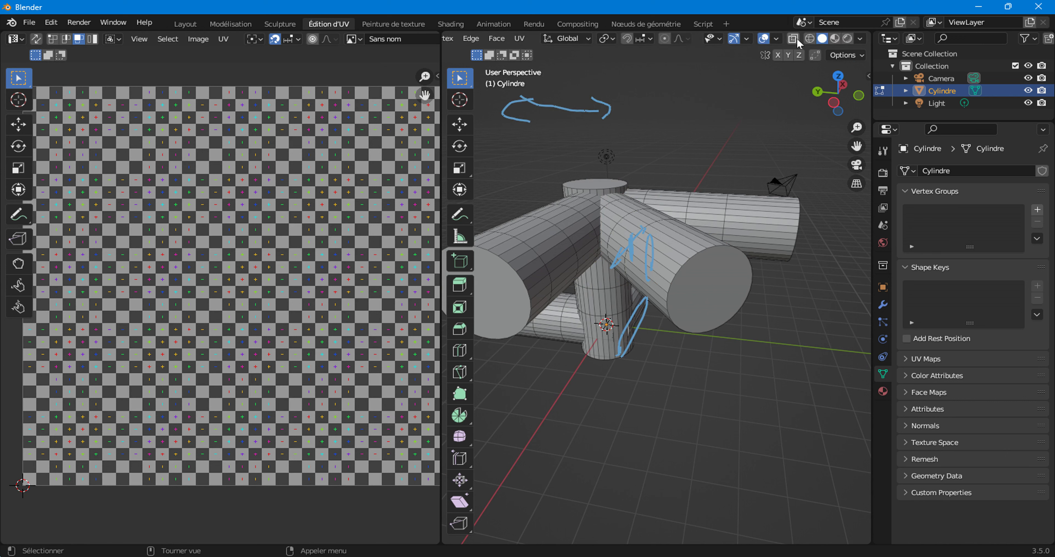
left_click(809, 39)
left_click(794, 39)
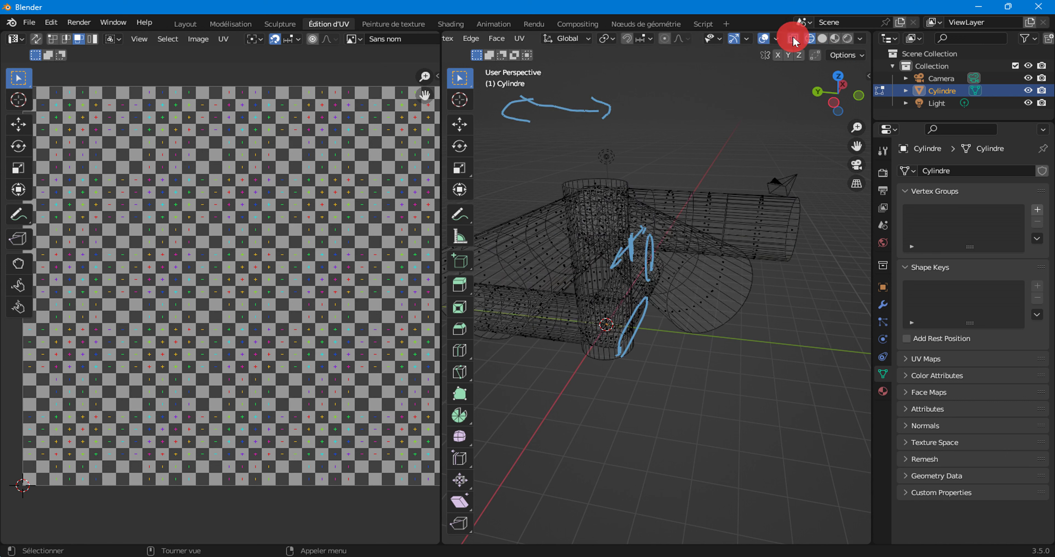
Select the right, top and left end-cap faces of the pipe.
left_click(722, 290)
left_click(596, 180, "shift")
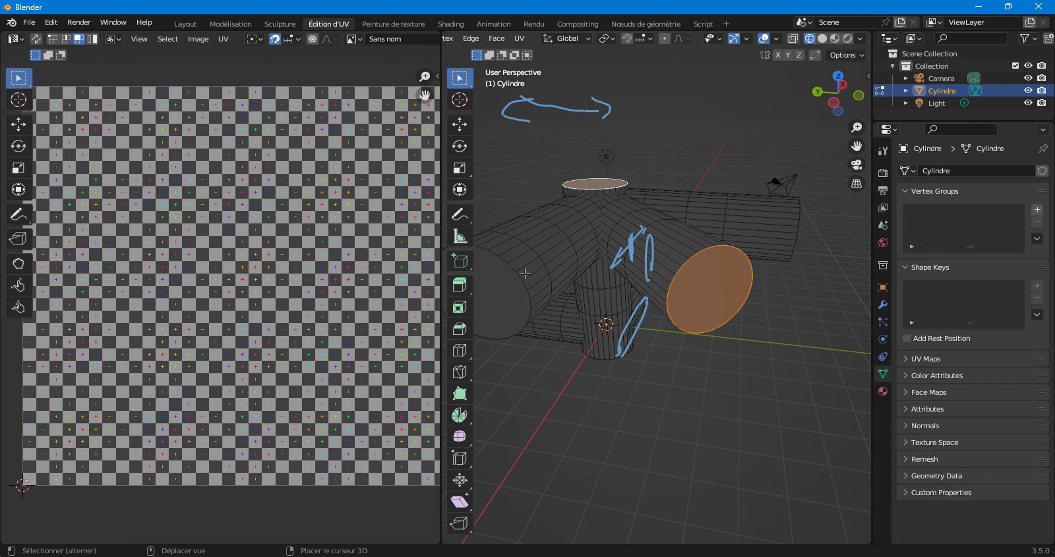
left_click(511, 286, "shift")
mouse_move(575, 370)
middle_mouse_down()
mouse_move(690, 326)
mouse_move(629, 208)
middle_mouse_up()
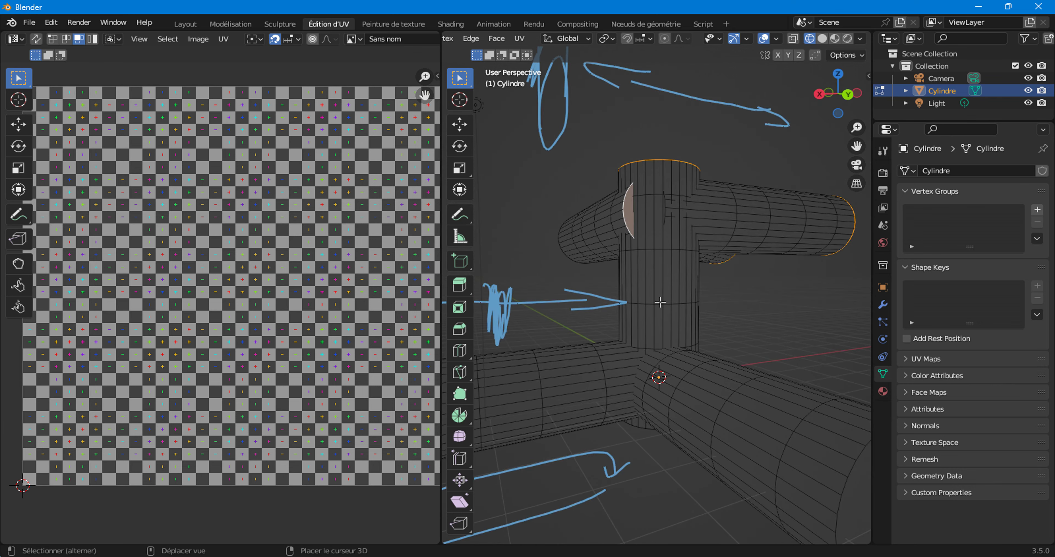
scroll(660, 303, "down", 5)
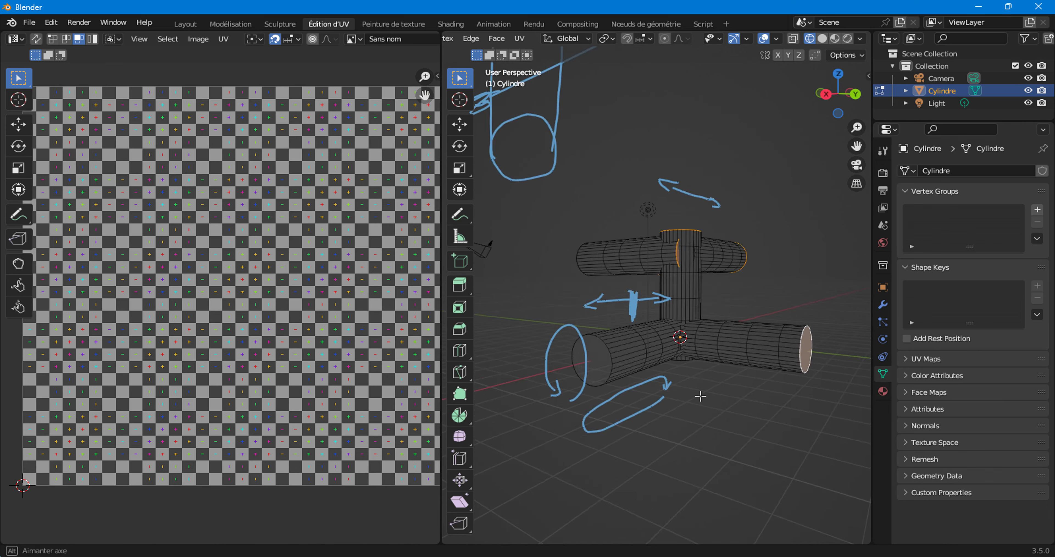
mouse_move(667, 400)
middle_mouse_down()
mouse_move(621, 334)
mouse_move(484, 347)
mouse_move(488, 365)
middle_mouse_up()
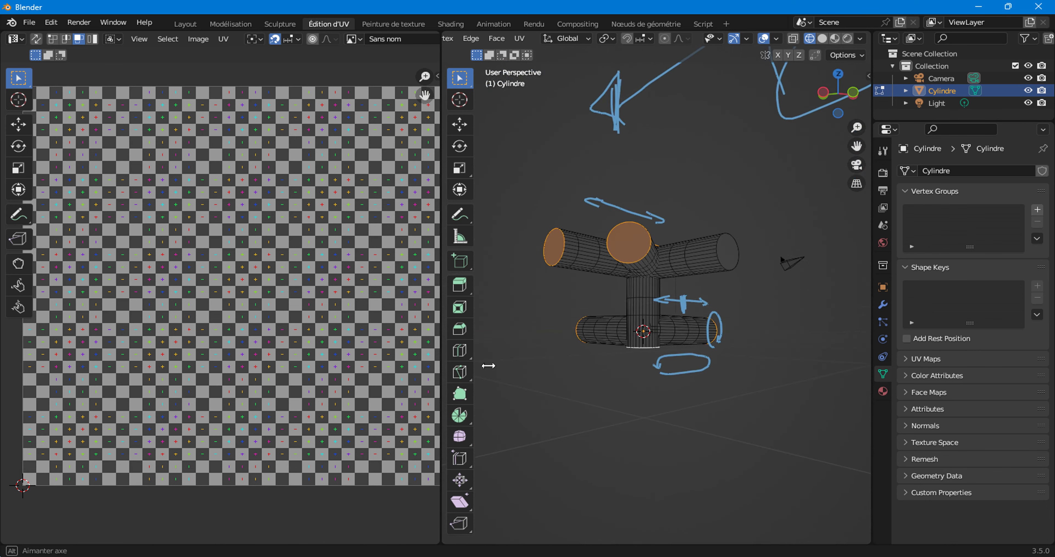
Add the upper-right and remaining end-cap faces to the selection.
left_click(727, 251, "shift")
mouse_move(727, 252)
middle_mouse_down()
mouse_move(633, 321)
mouse_move(623, 269)
mouse_move(753, 273)
mouse_move(639, 323)
mouse_move(572, 308)
mouse_move(610, 299)
mouse_move(690, 308)
middle_mouse_up()
scroll(622, 268, "up", 5)
scroll(753, 274, "up", 4)
left_click(745, 304, "shift")
scroll(697, 328, "down", 8)
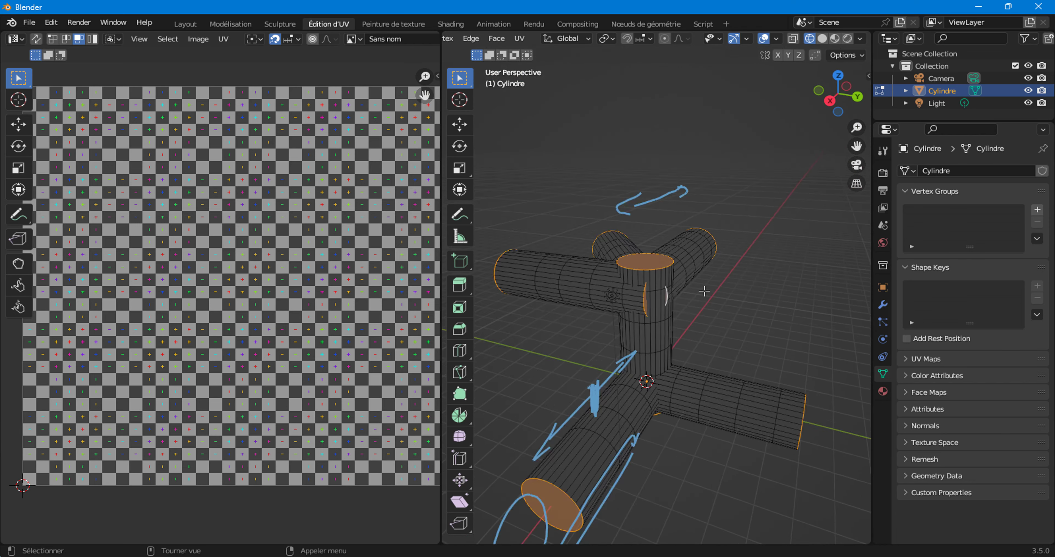
scroll(677, 341, "down", 2)
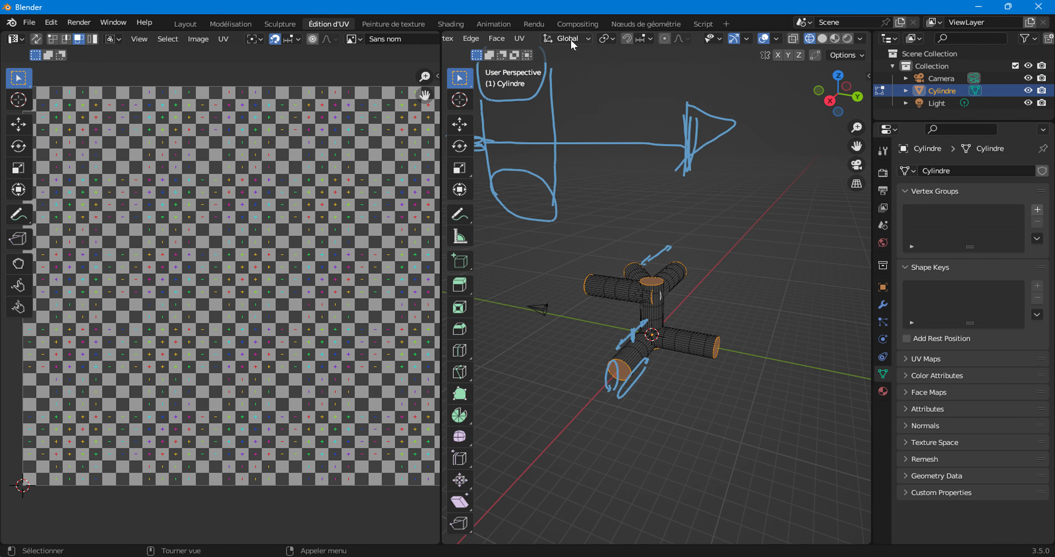
scroll(679, 336, "up", 4)
scroll(684, 287, "up", 4)
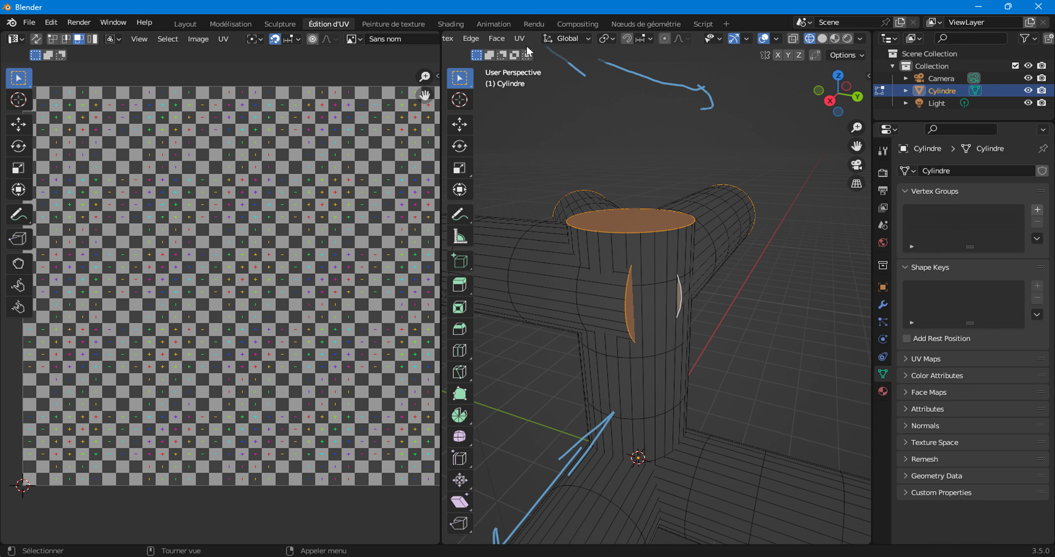
Mark the selected cap edges as UV seams and unwrap the pipe.
left_click(520, 38)
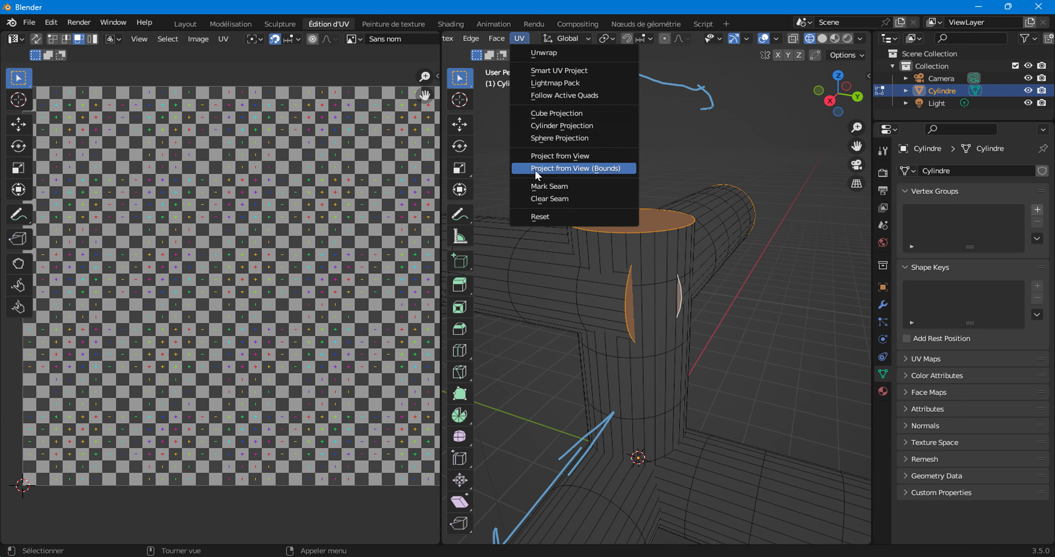
left_click(548, 187)
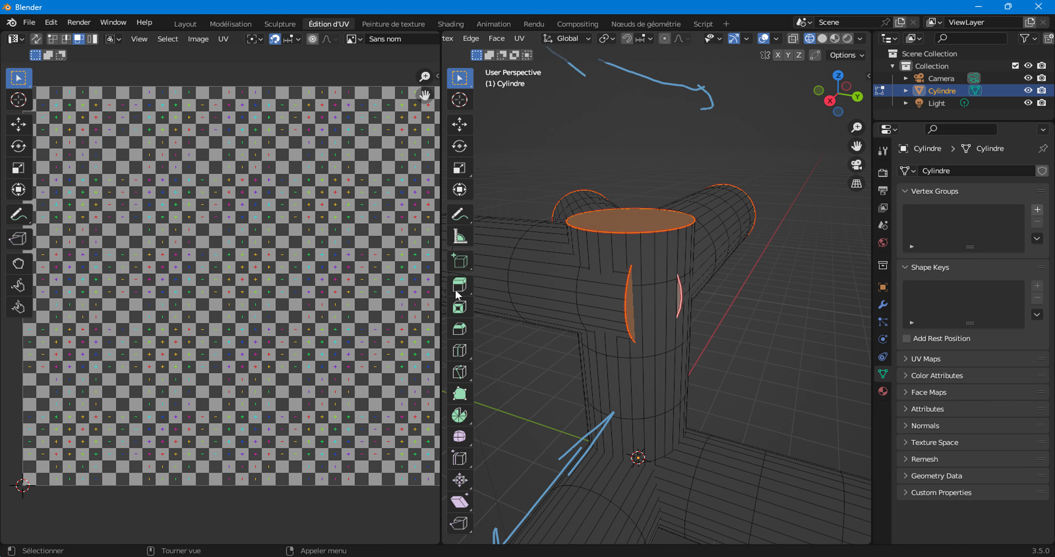
left_click(508, 38)
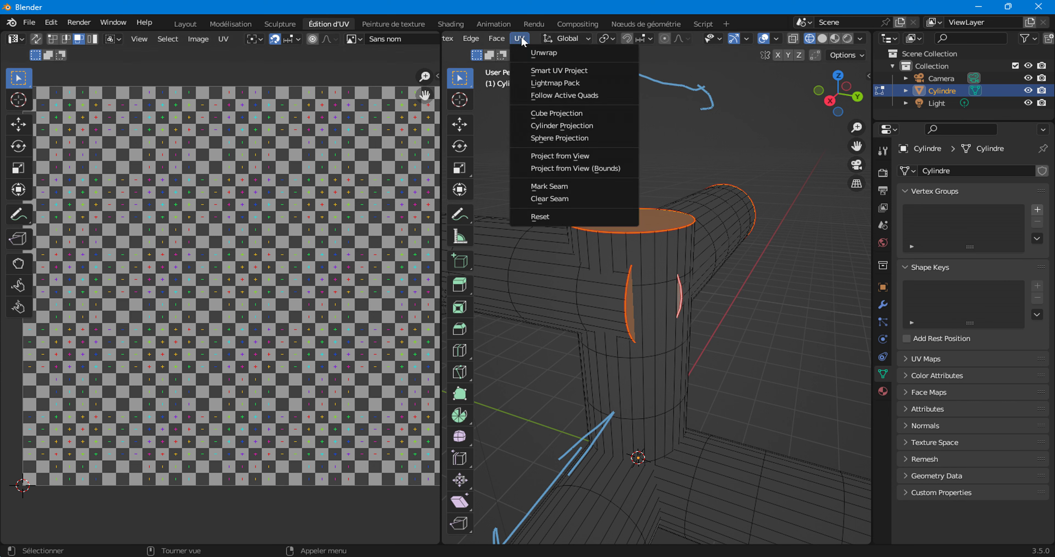
left_click(556, 56)
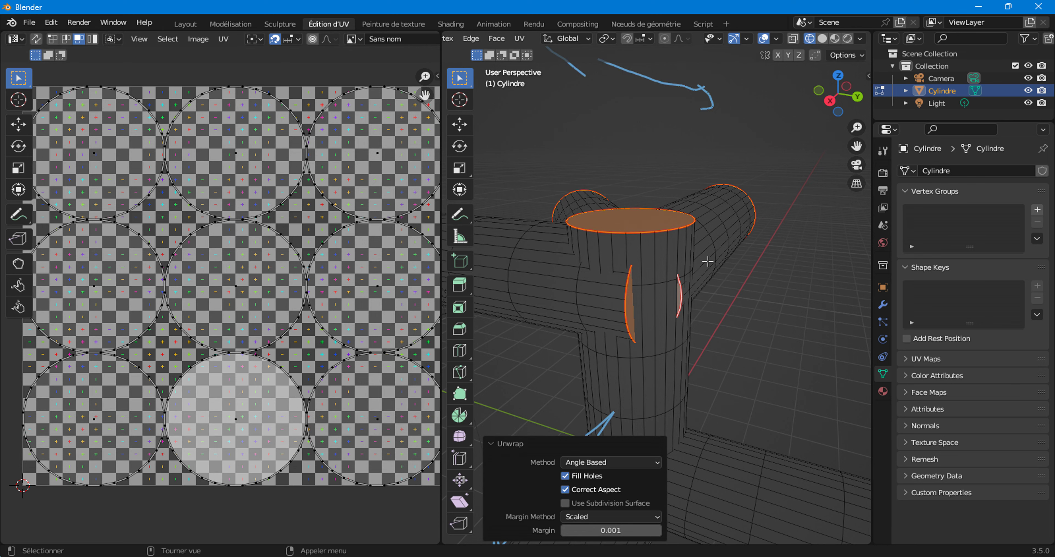
Show the checker in Material Preview and set the unwrap margin to 0.000.
left_click(838, 39)
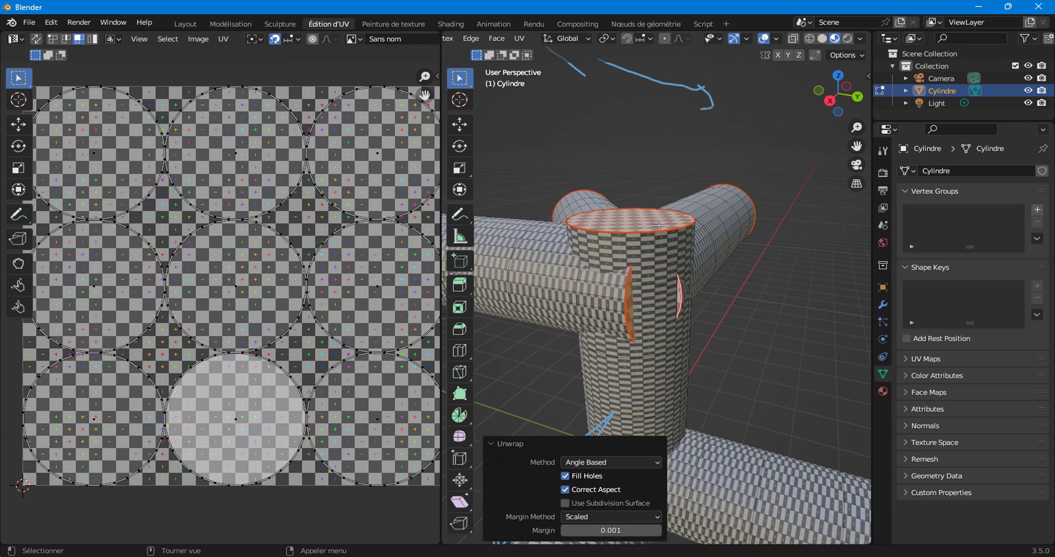
middle_click_drag(659, 225, 644, 326)
scroll(645, 326, "up", 2)
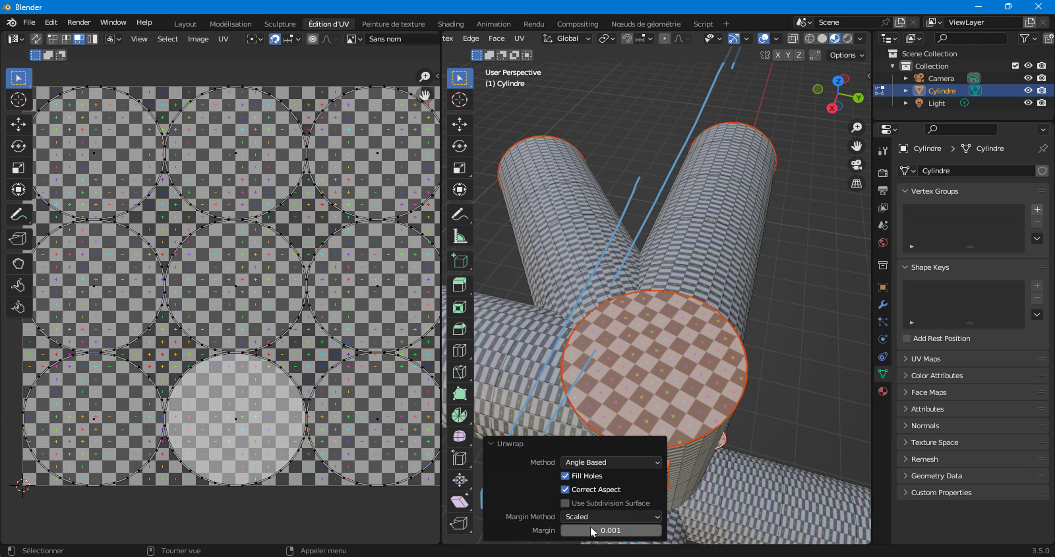
mouse_move(590, 530)
left_mouse_down()
mouse_move(611, 530)
mouse_move(566, 529)
left_mouse_up()
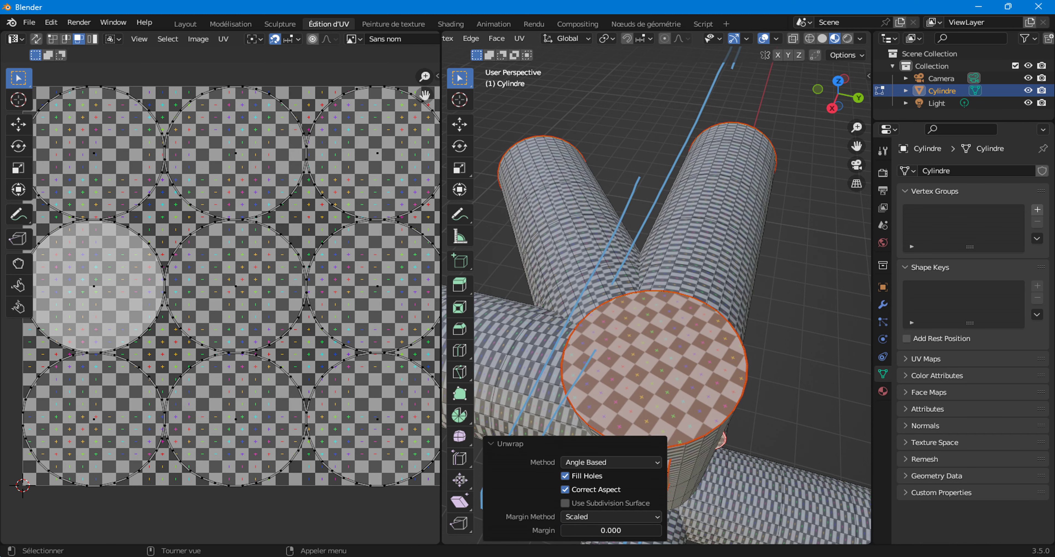
Select all UV islands and scale them up to change the checker density.
key("a")
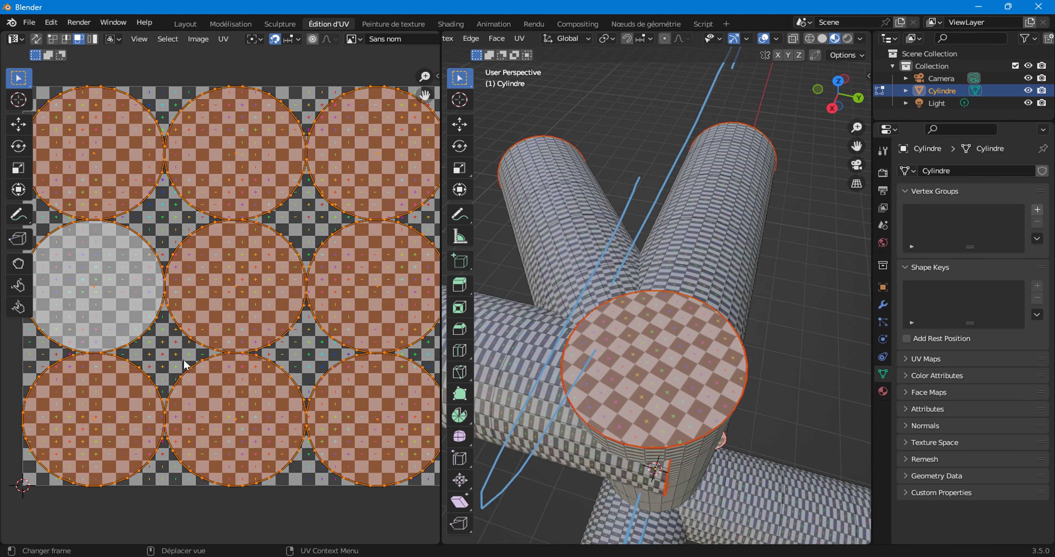
key("s")
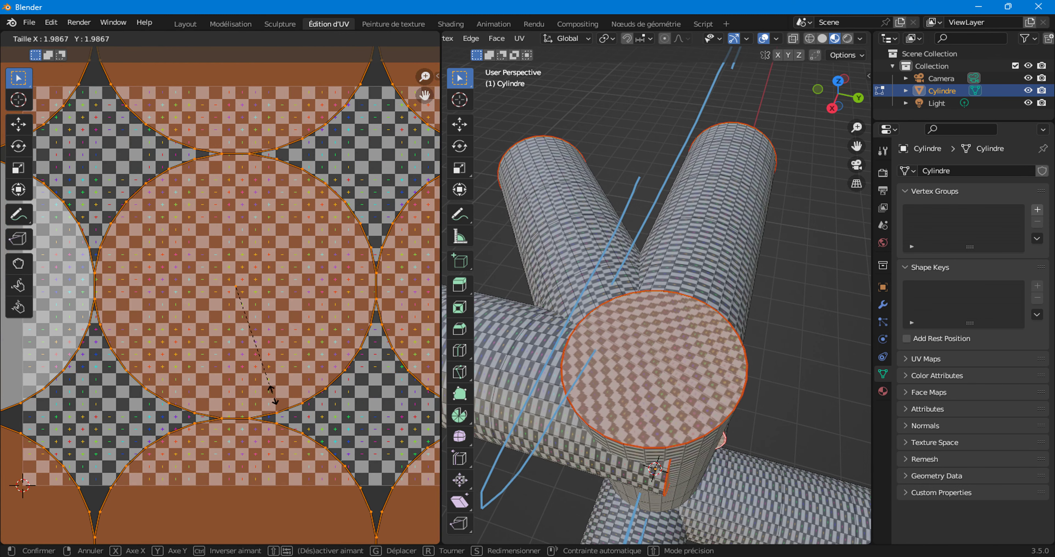
left_click(270, 388)
scroll(753, 457, "down", 6)
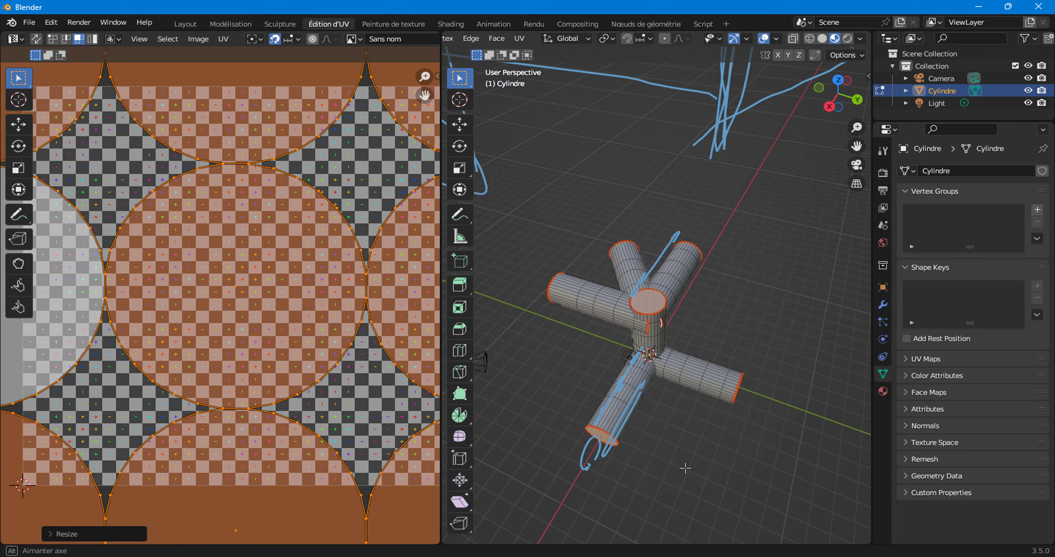
Orbit and zoom around the pipe junction to inspect the checker, then select a small branch face strip.
middle_click_drag(753, 458, 675, 400)
scroll(675, 400, "up", 5)
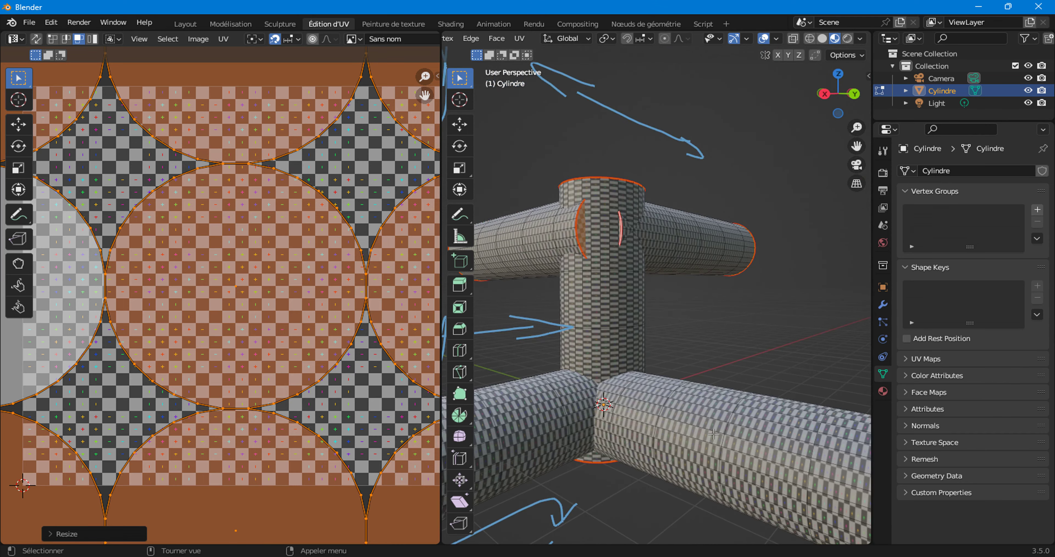
scroll(673, 401, "up", 5)
middle_click_drag(583, 366, 656, 349)
scroll(655, 349, "up", 5)
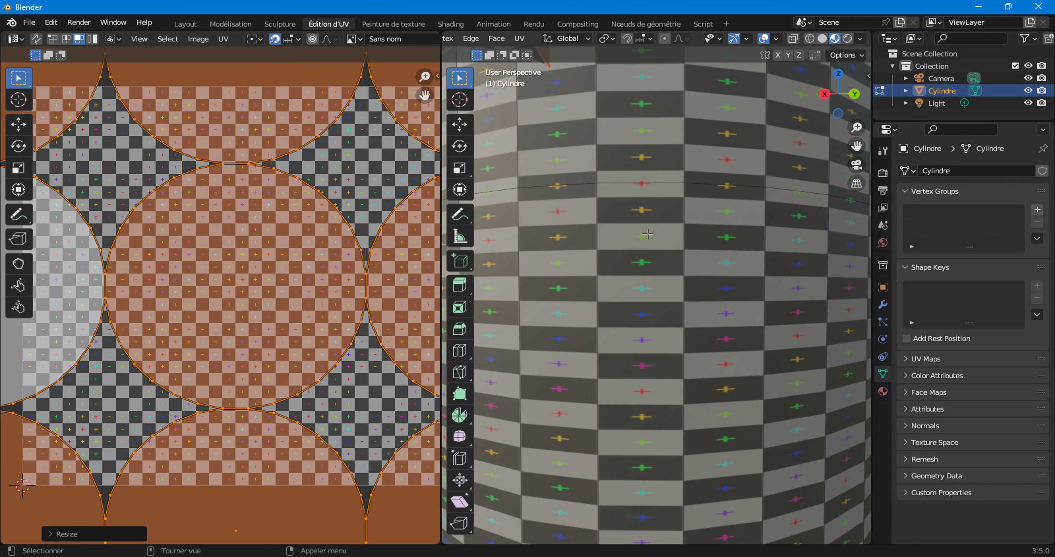
scroll(617, 260, "down", 5)
scroll(632, 314, "down", 4)
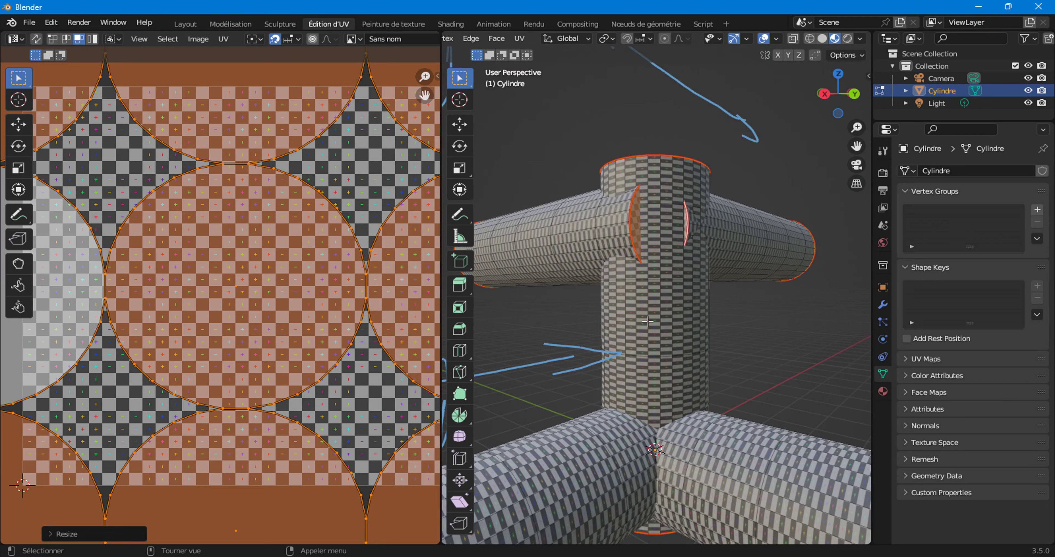
scroll(645, 376, "down", 2)
middle_click_drag(720, 386, 729, 331)
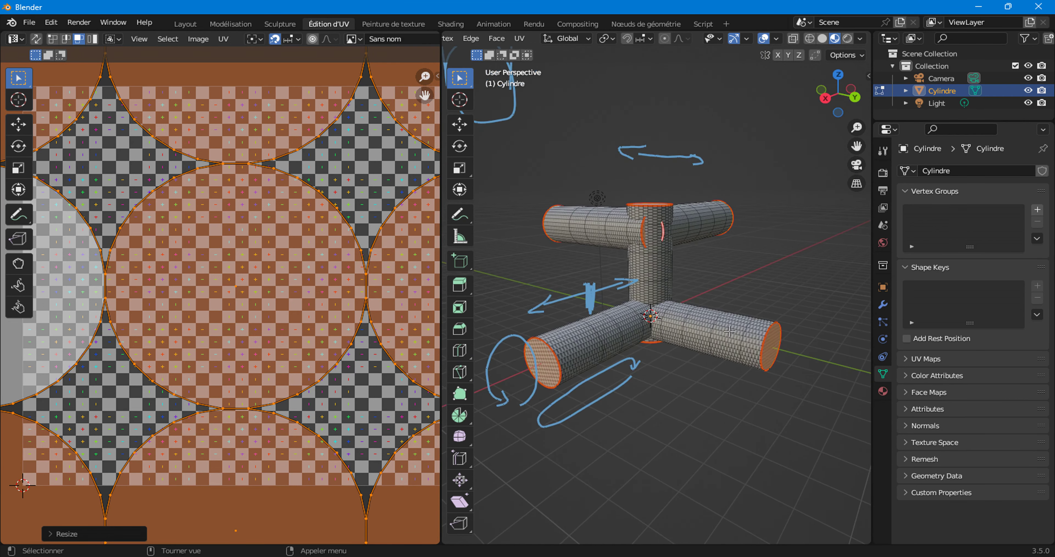
left_click(730, 331)
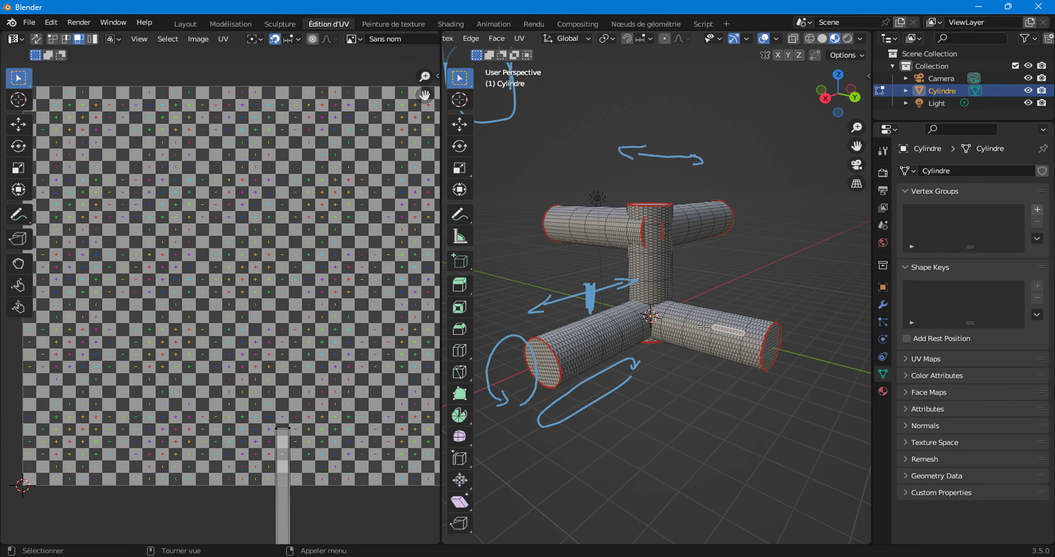
Cancel a knife cut, view the Material settings in Object Mode, then re-enter Edit Mode.
key("k")
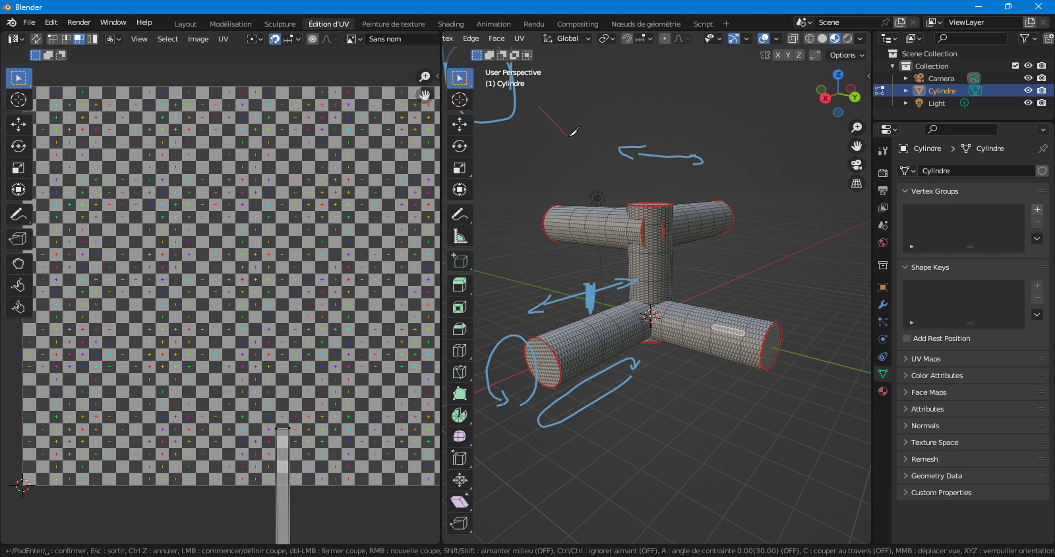
key("Escape")
key("Tab")
key("Tab")
key("Tab")
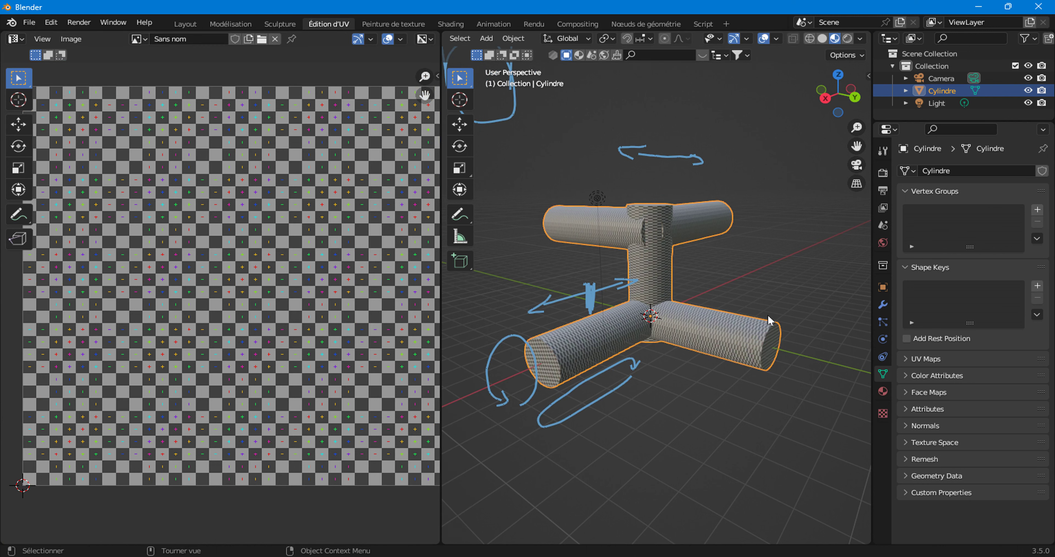
left_click(883, 391)
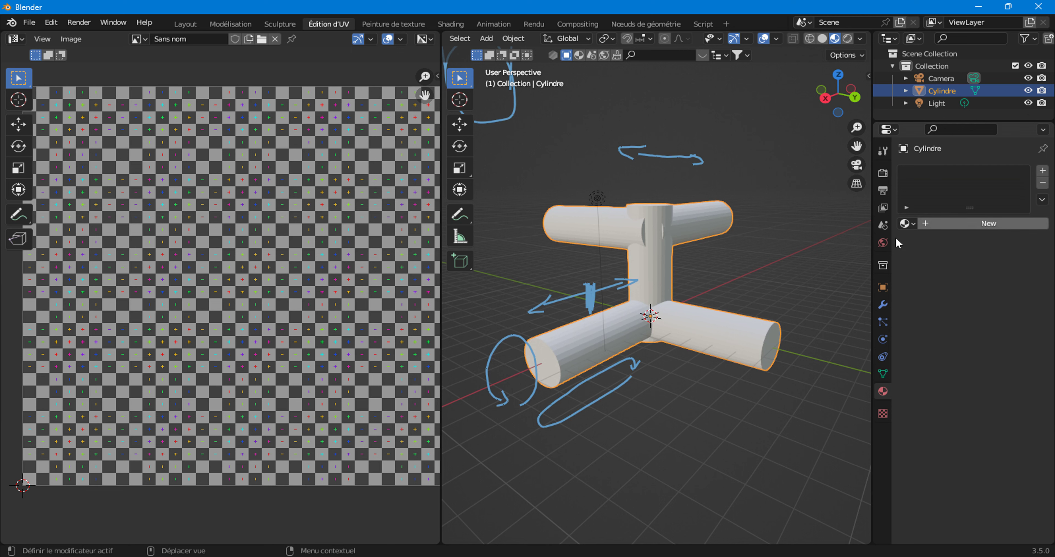
key("Tab")
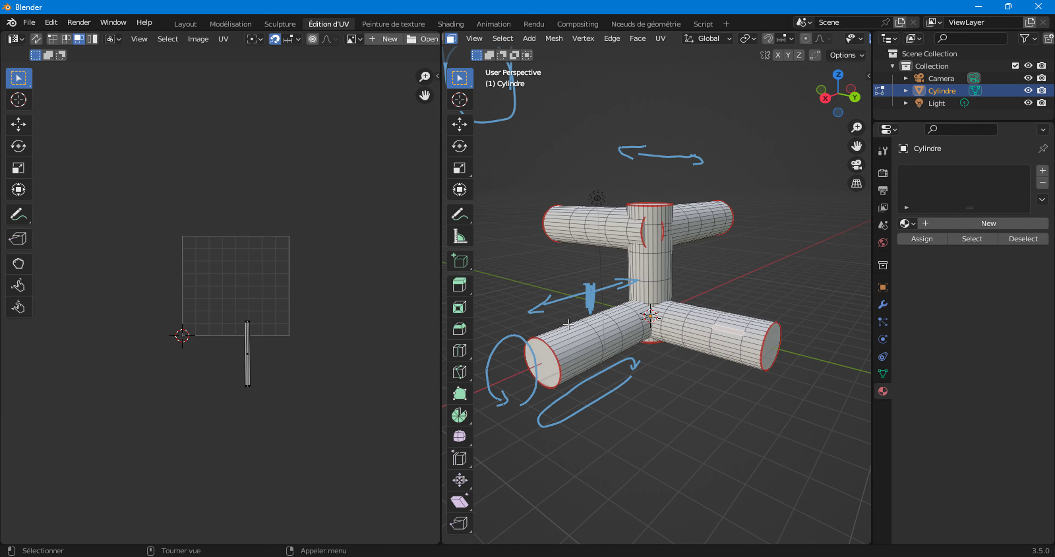
In Wireframe shading, frame a face on the vertical pipe, then select the whole mesh to show all UVs.
scroll(569, 325, "up", 5)
scroll(806, 39, "down", 5)
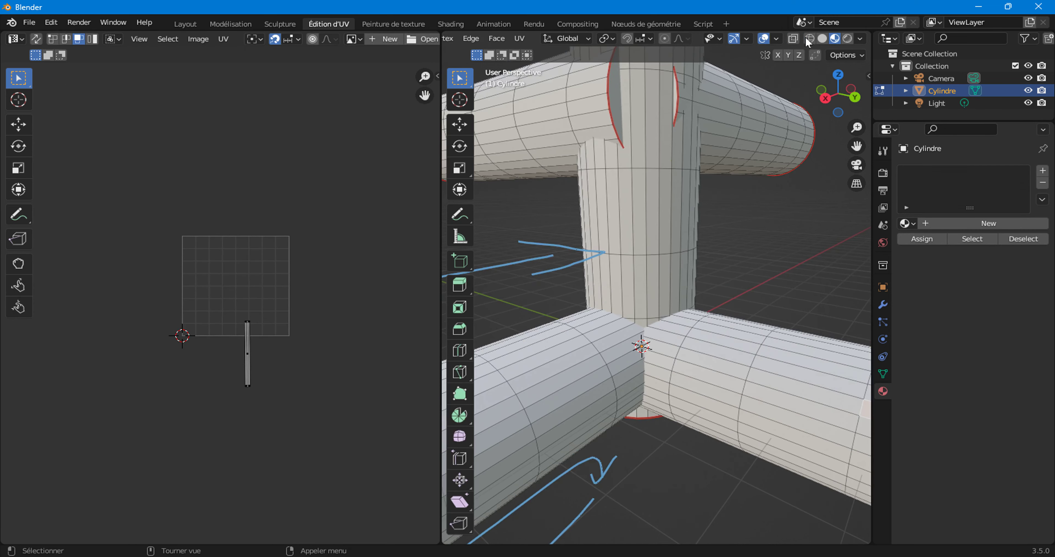
left_click(809, 38)
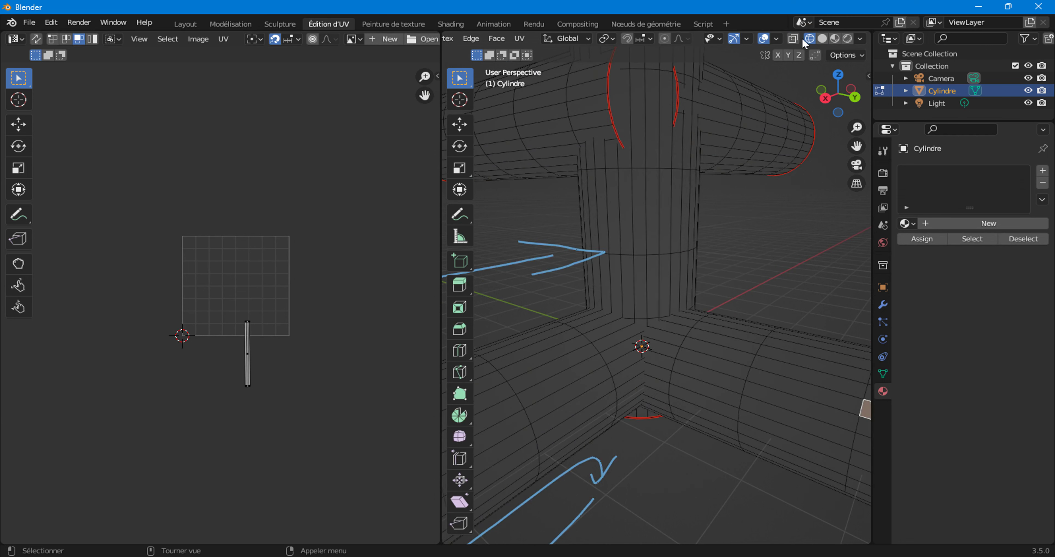
left_click(638, 207)
key("KP_Decimal")
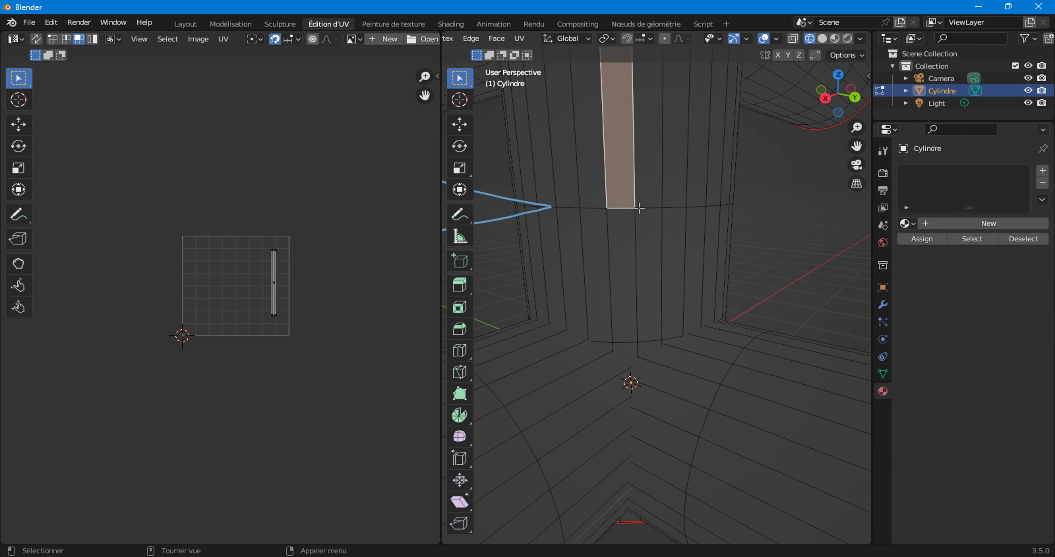
middle_click_drag(651, 259, 639, 204)
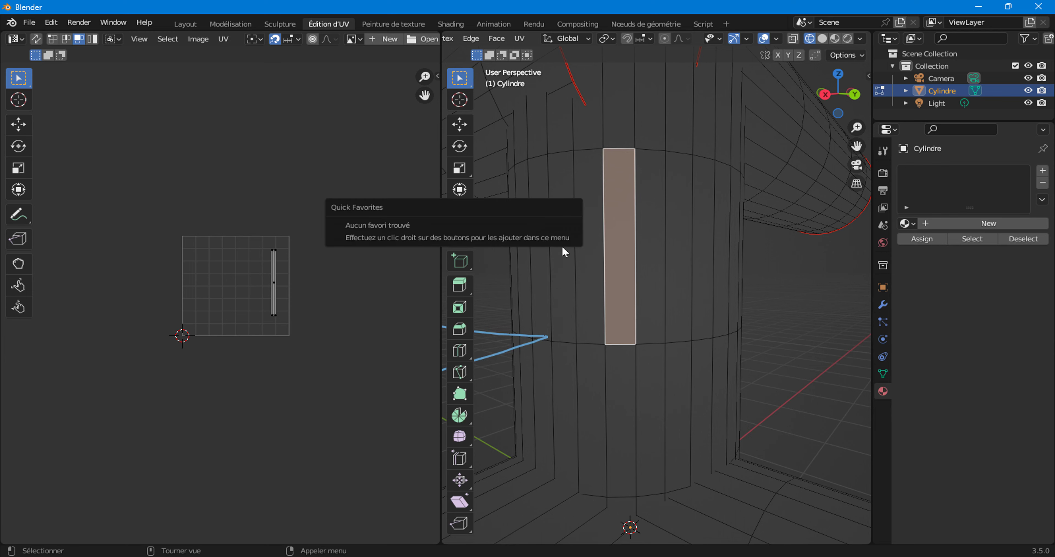
key("a")
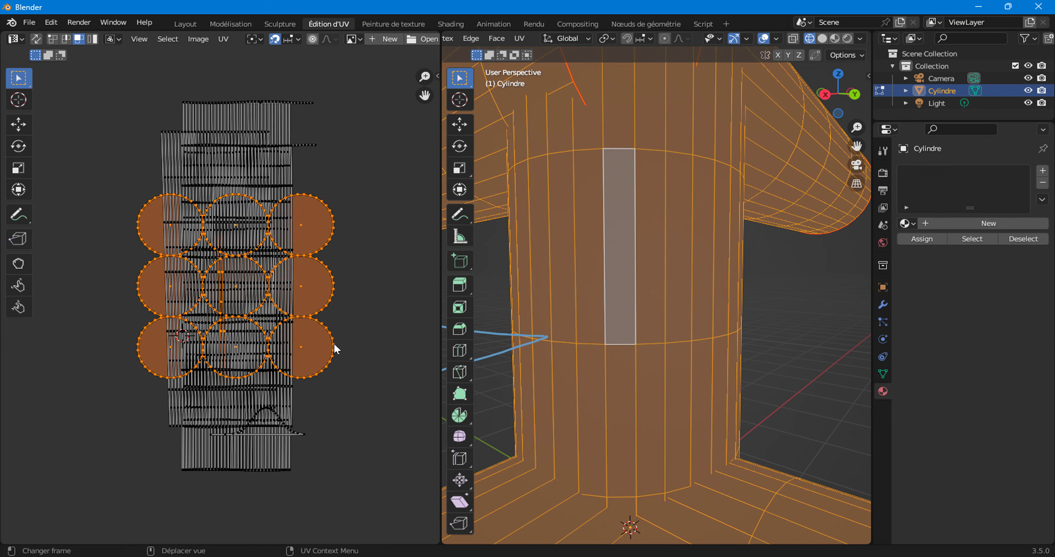
scroll(334, 342, "down", 2)
scroll(627, 179, "down", 7)
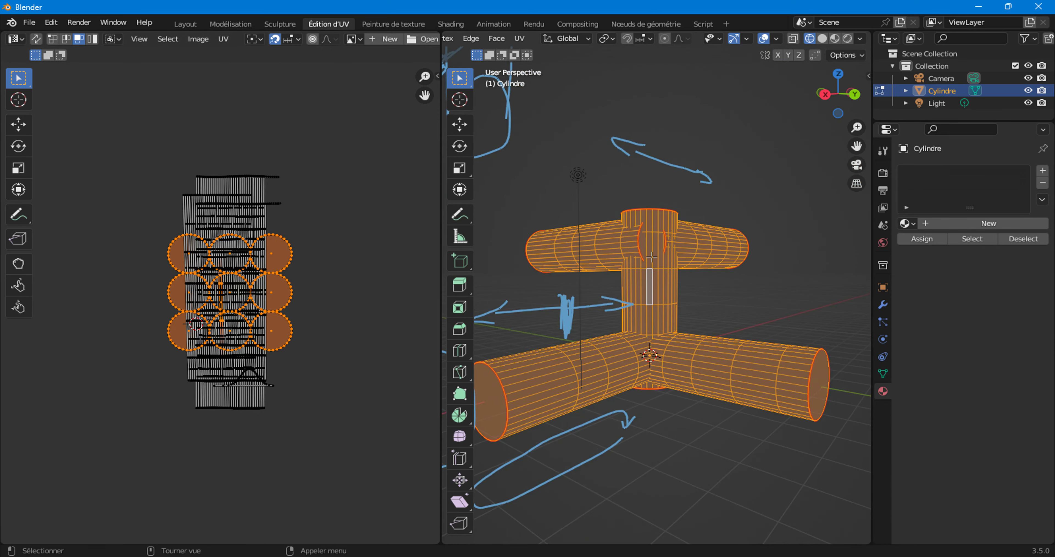
middle_click_drag(652, 257, 646, 304)
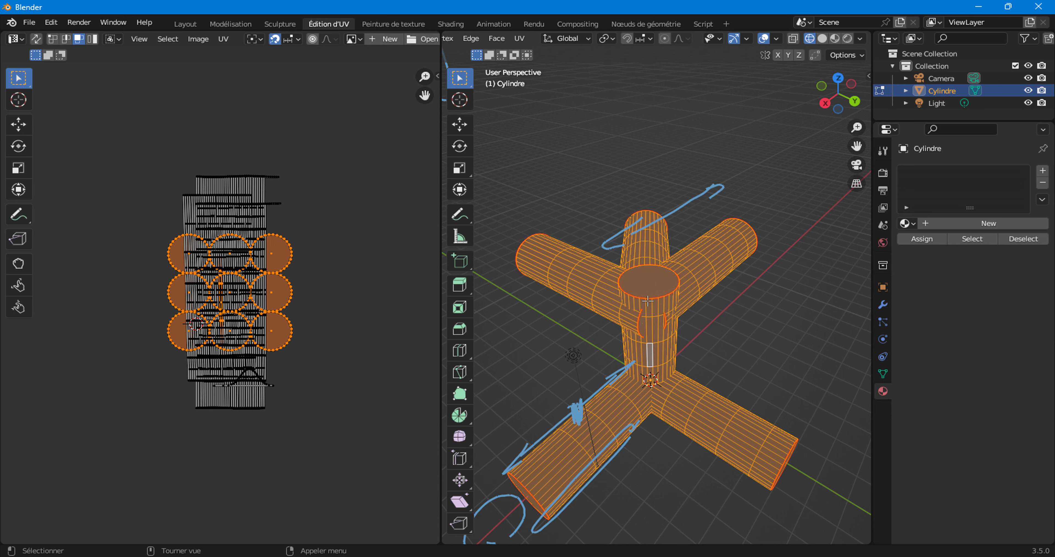
left_click(519, 38)
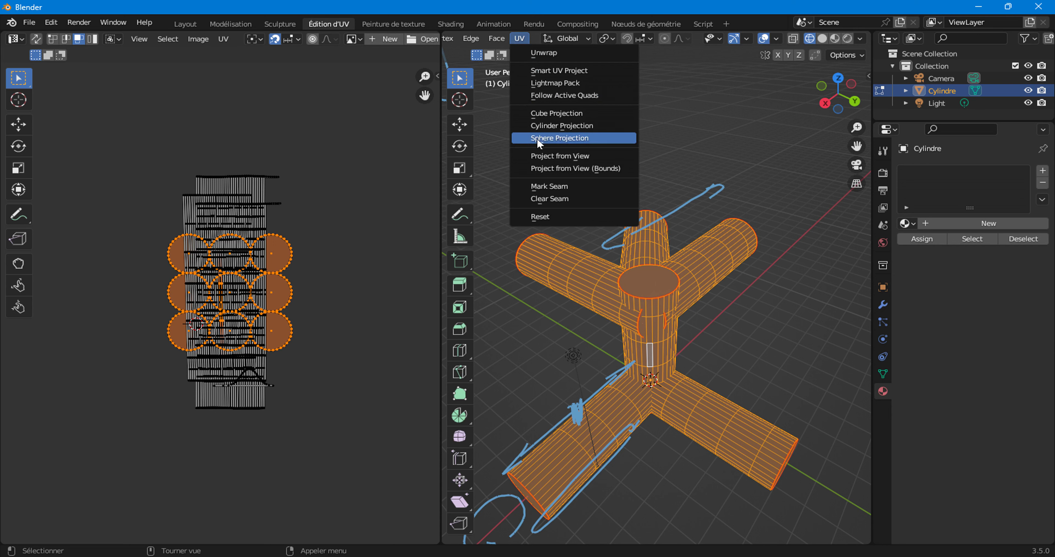